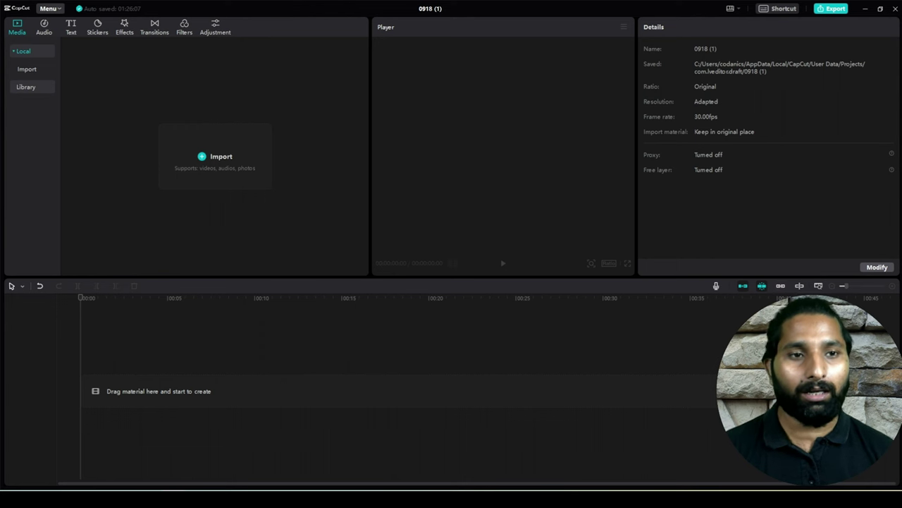
pyautogui.click(203, 157)
pyautogui.click(214, 92)
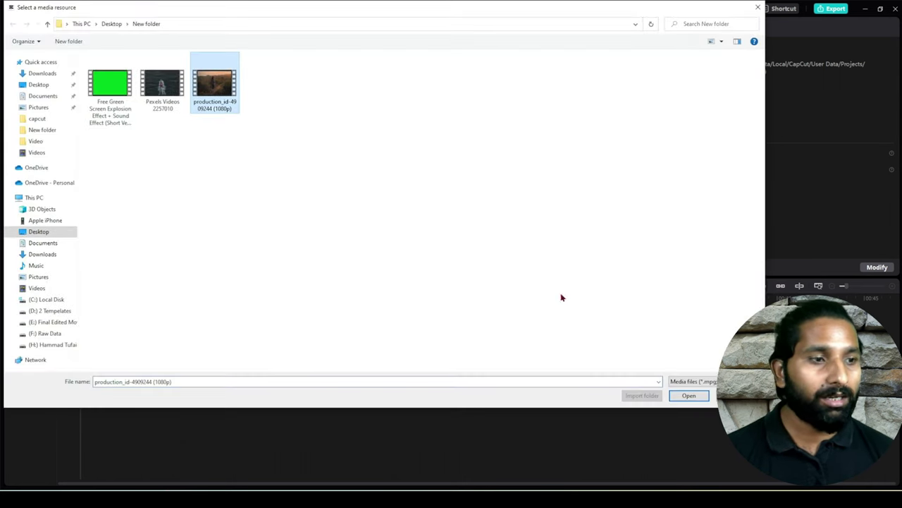
pyautogui.click(682, 397)
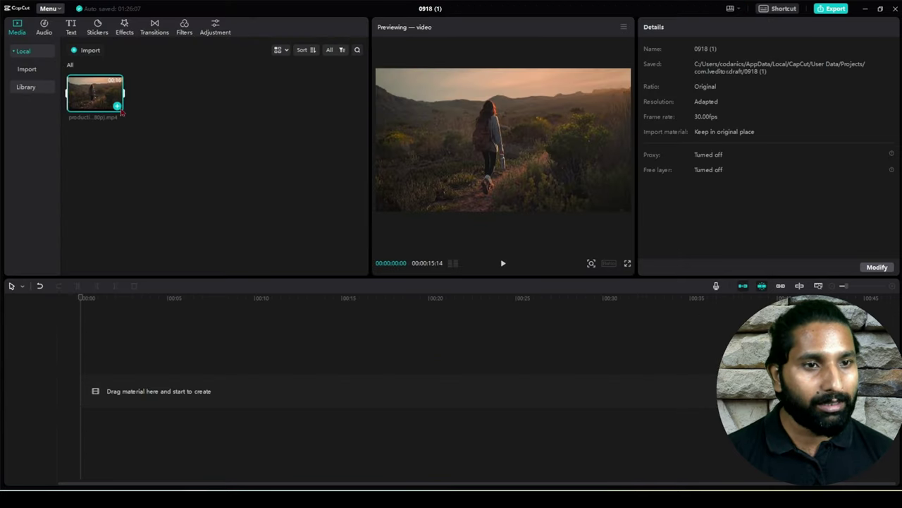
pyautogui.click(118, 108)
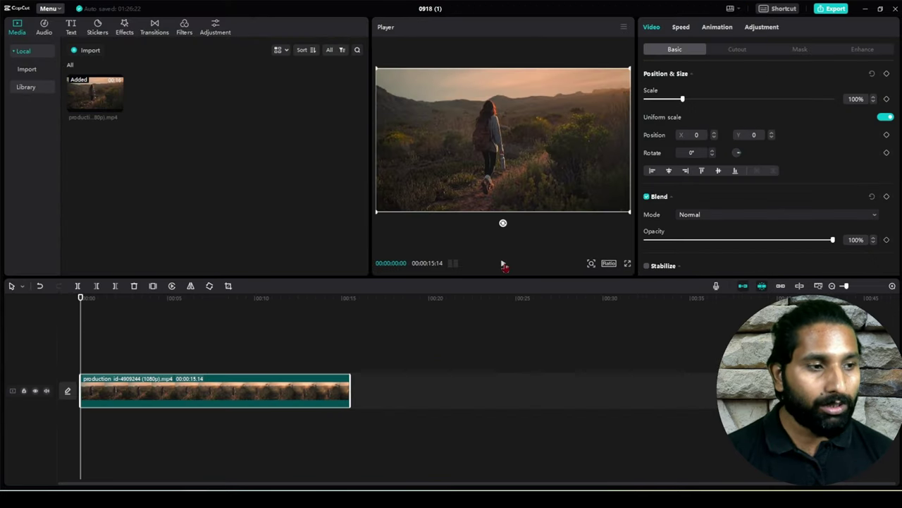
# Step: Play the footage through to review it, and return the playhead to the start of the timeline
pyautogui.click(504, 264)
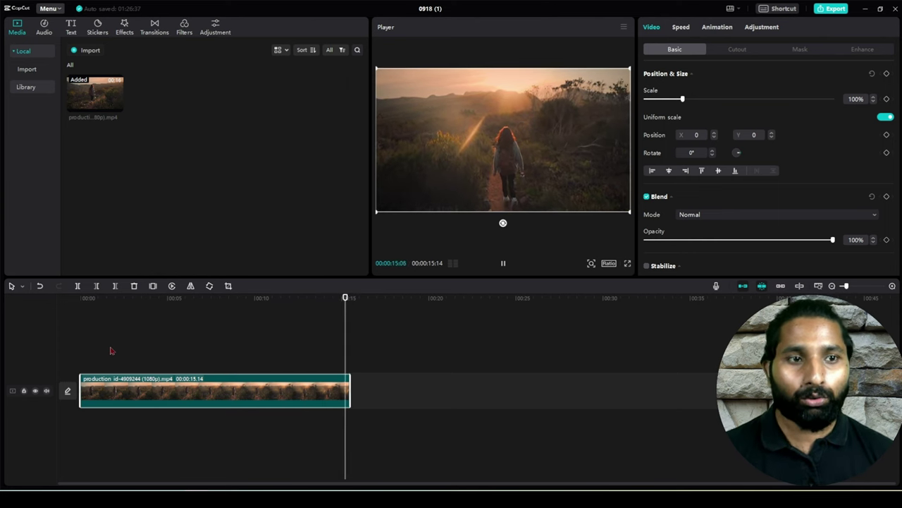
pyautogui.click(87, 353)
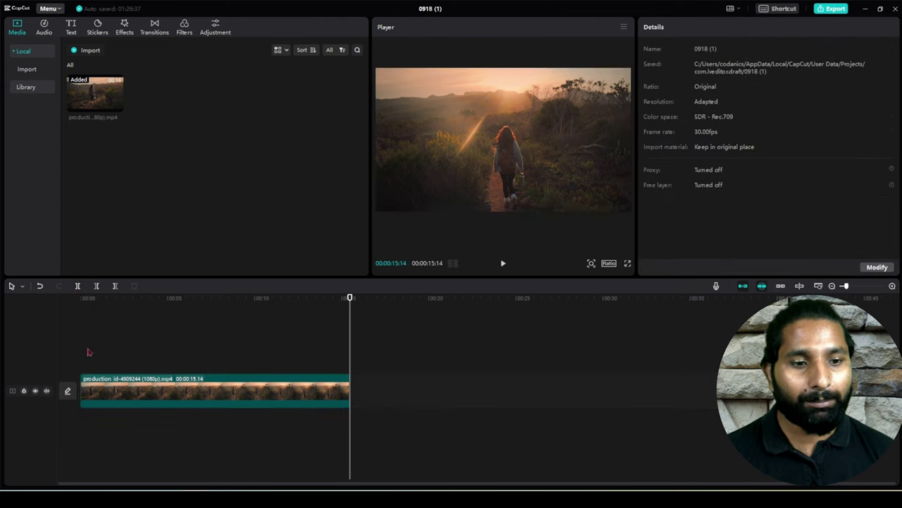
pyautogui.click(81, 349)
# Step: Add a default text clip above the video at the start of the timeline
pyautogui.click(74, 31)
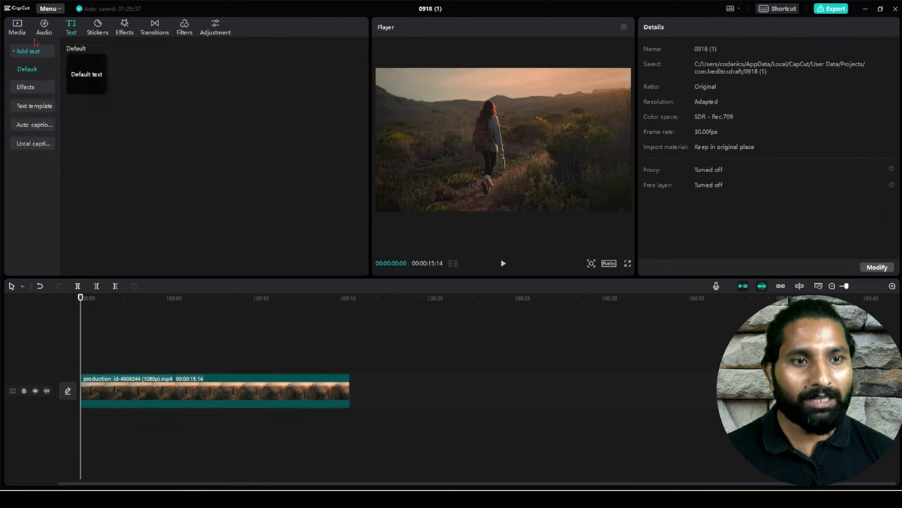
pyautogui.click(42, 53)
pyautogui.moveTo(98, 87)
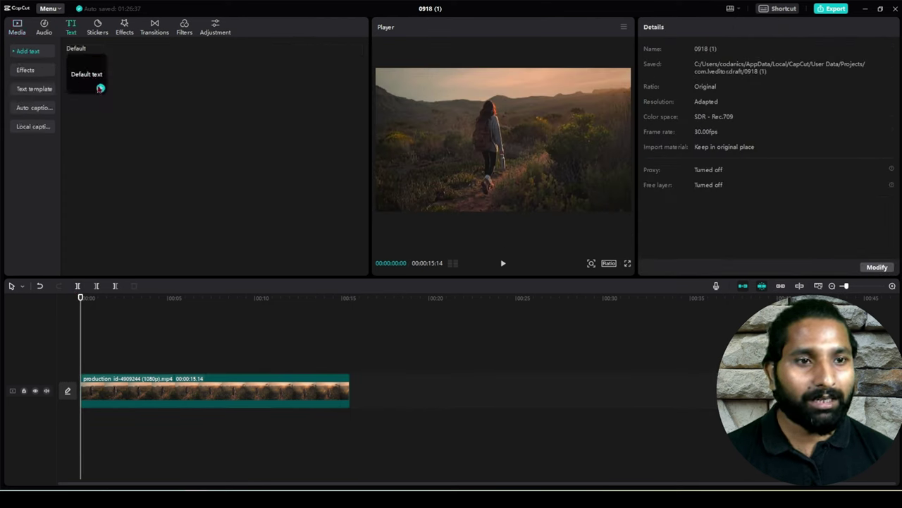
pyautogui.click(100, 89)
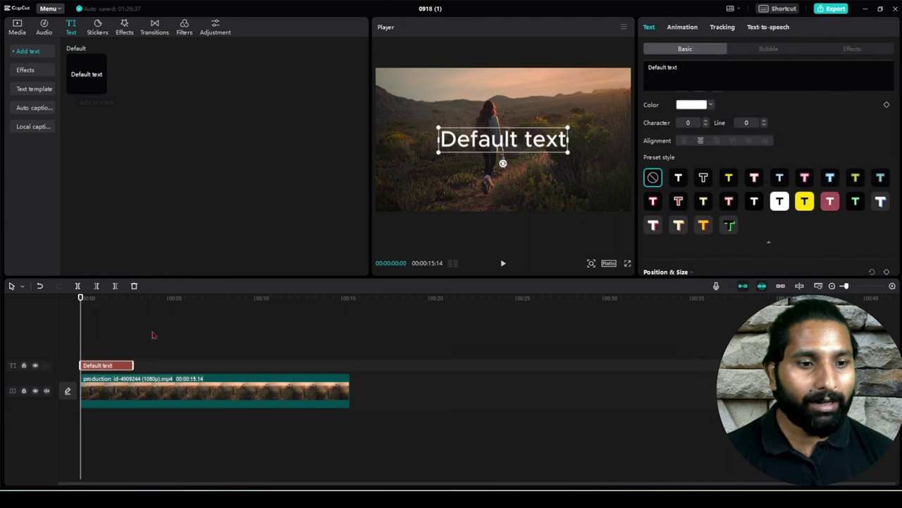
# Step: Replace the default text's wording with "Travel Journey"
pyautogui.doubleClick(526, 140)
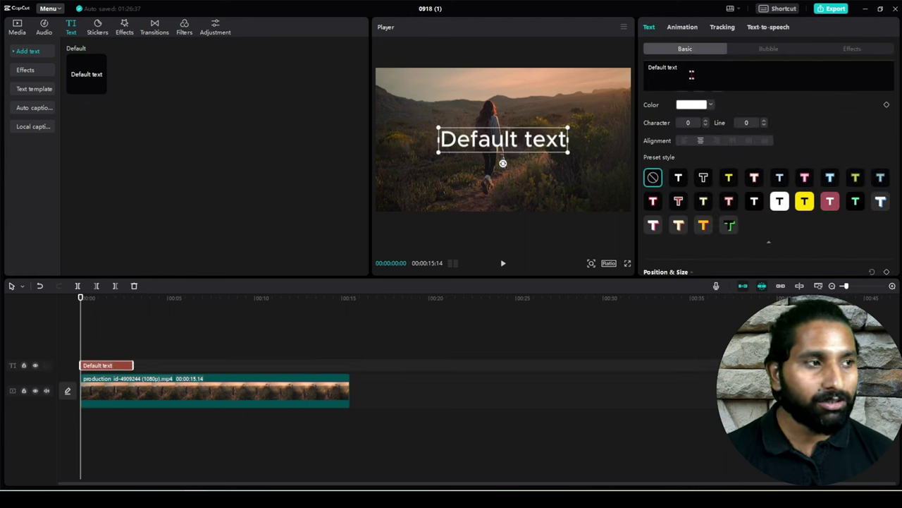
pyautogui.doubleClick(525, 140)
pyautogui.hotkey('ctrl', 'a')
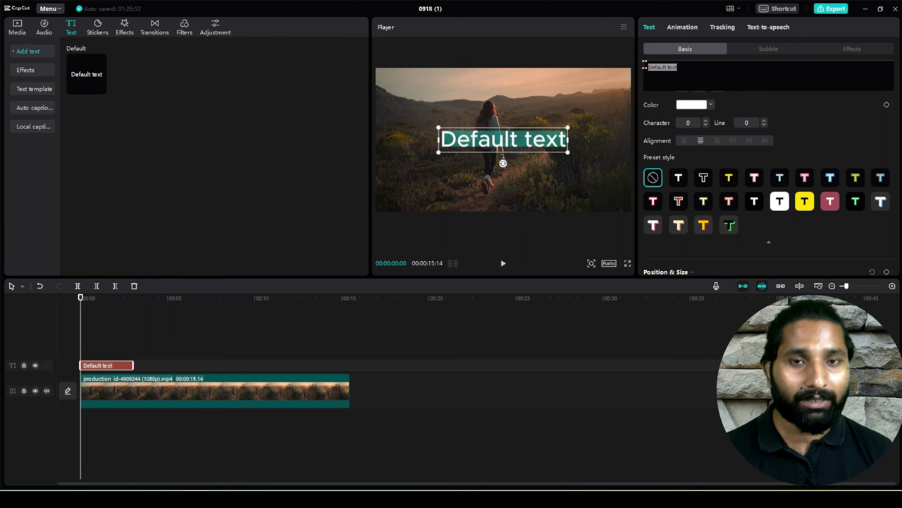
pyautogui.write('Travek')
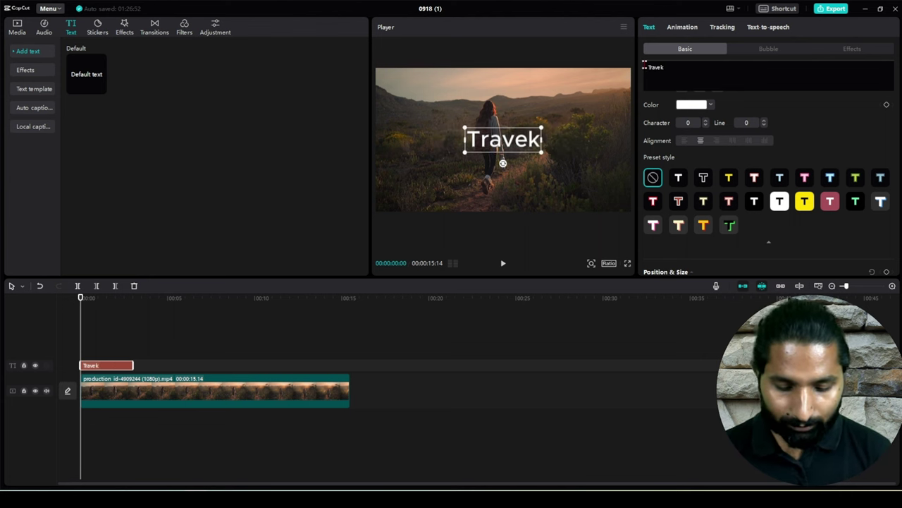
pyautogui.press('BackSpace')
pyautogui.write('l')
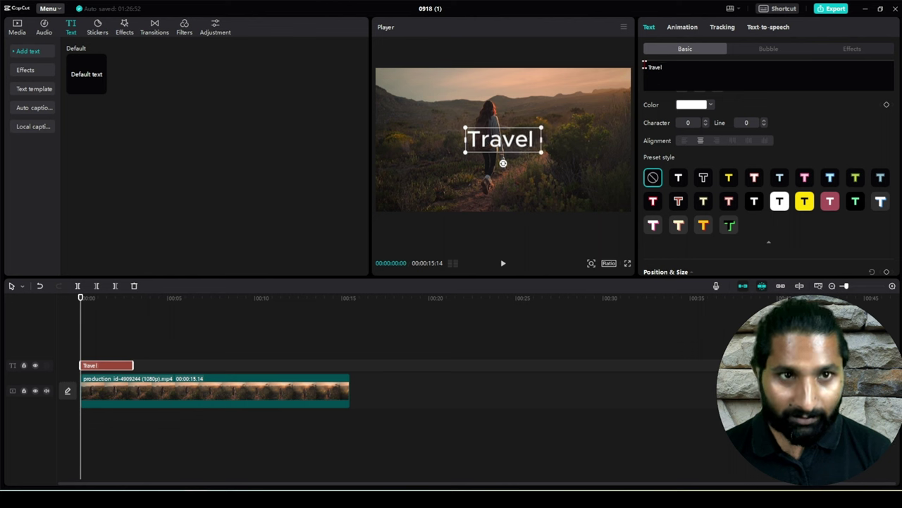
pyautogui.write(' Jou')
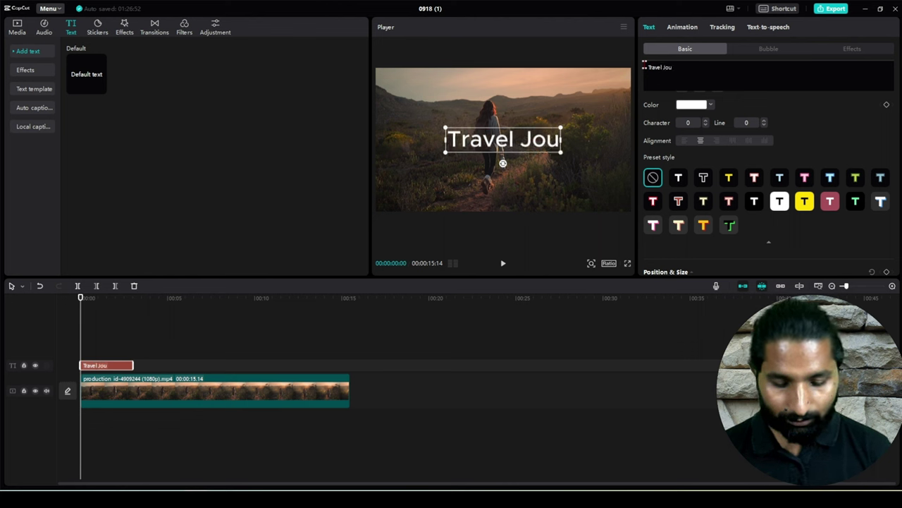
pyautogui.write('rney')
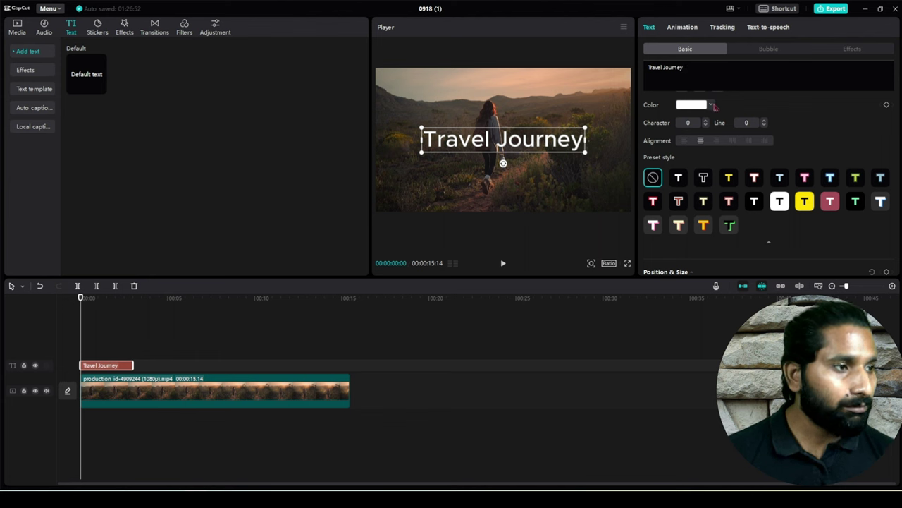
# Step: Set the title's font to DelaGothic-Bold and move the title slightly lower in the frame
pyautogui.scroll(3, 714, 113)
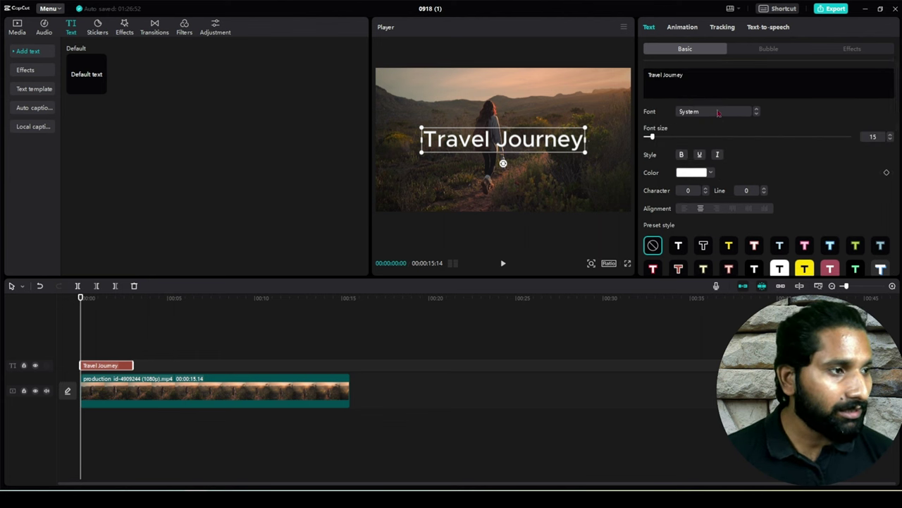
pyautogui.click(718, 111)
pyautogui.click(710, 156)
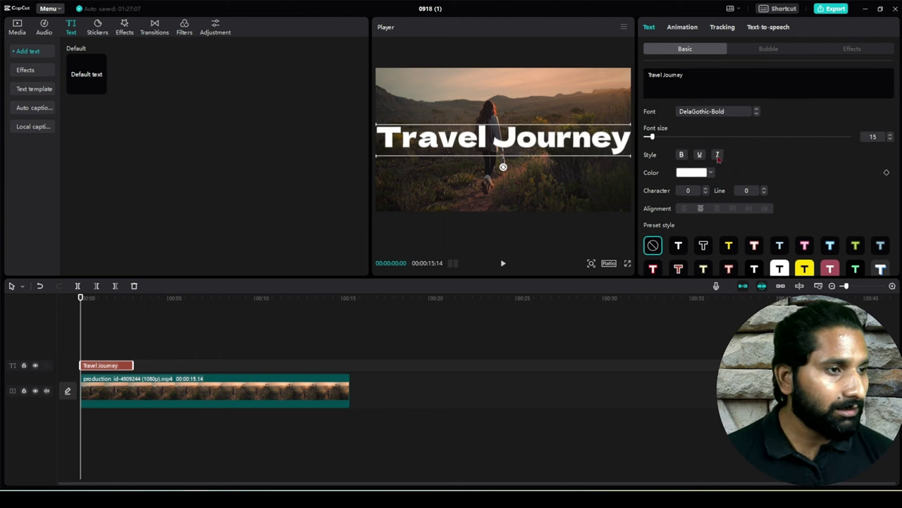
pyautogui.moveTo(538, 143); pyautogui.dragTo(539, 150)
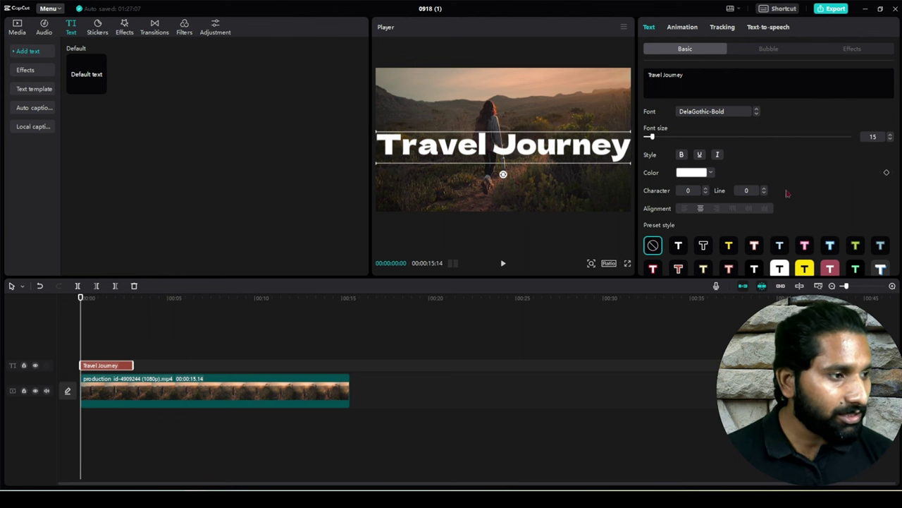
# Step: Apply the cream preset style to the title and extend its clip to the end of the video
pyautogui.scroll(-5, 787, 193)
pyautogui.click(653, 170)
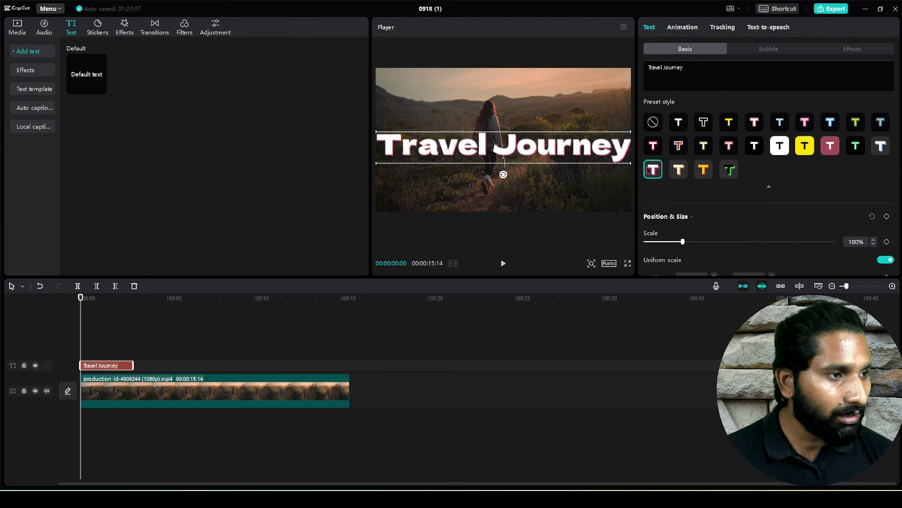
pyautogui.click(879, 146)
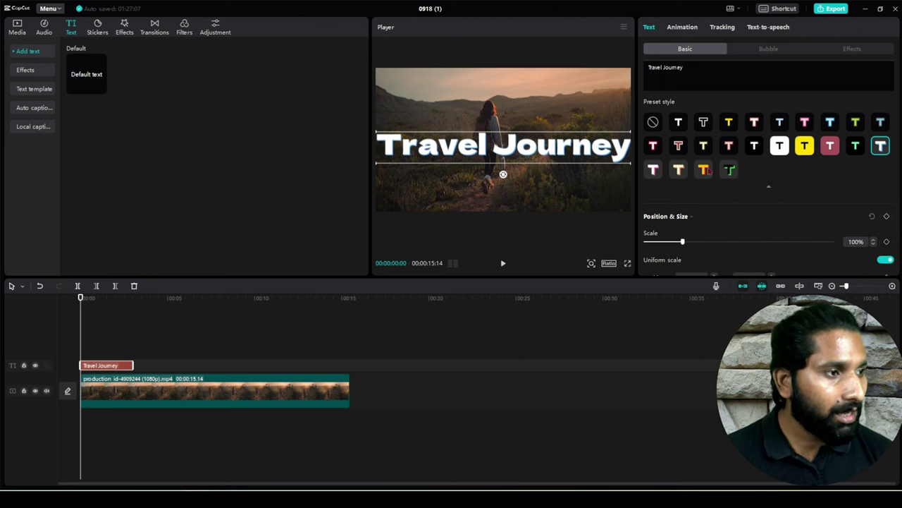
pyautogui.click(679, 169)
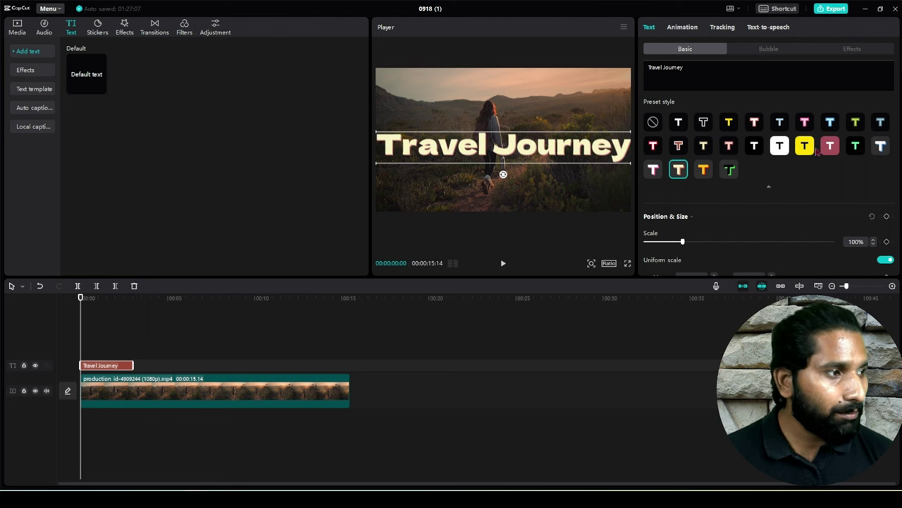
pyautogui.click(541, 192)
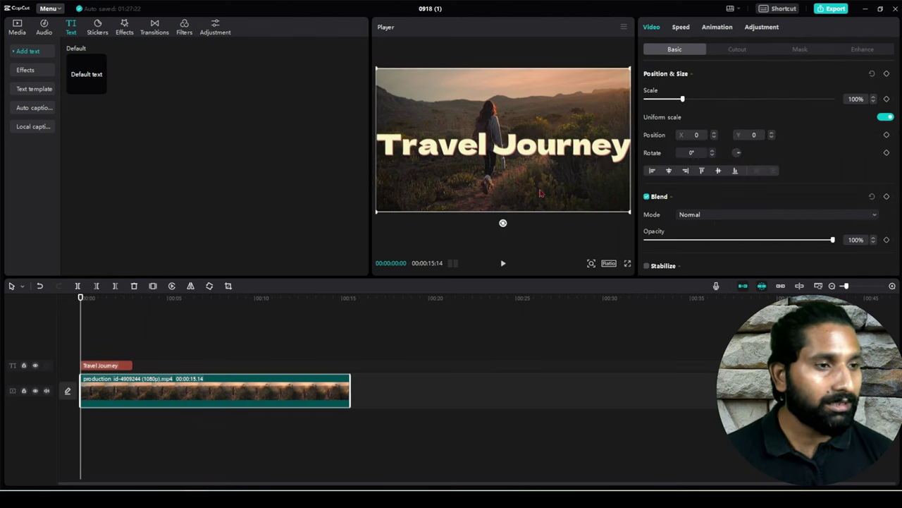
pyautogui.moveTo(131, 365); pyautogui.dragTo(349, 369)
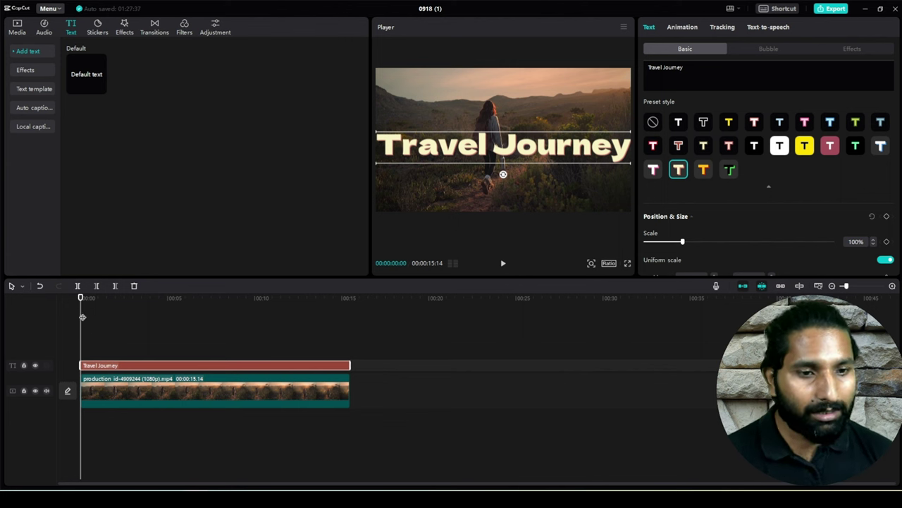
# Step: Play back the video to check the title over the walking woman
pyautogui.click(502, 264)
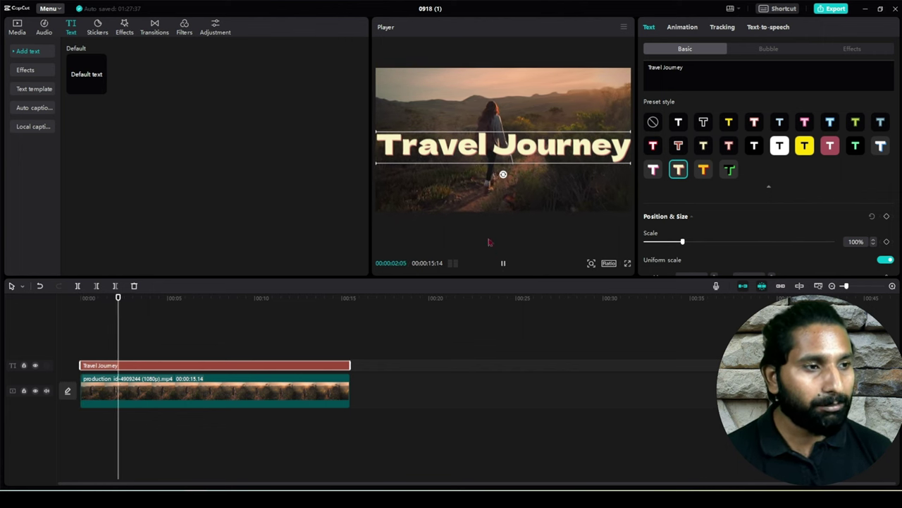
pyautogui.click(473, 205)
pyautogui.click(503, 264)
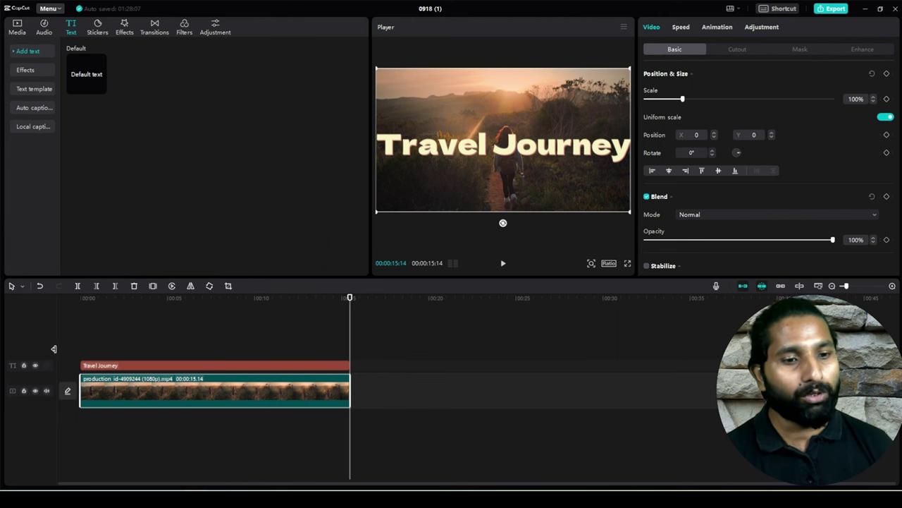
pyautogui.click(81, 344)
pyautogui.click(502, 263)
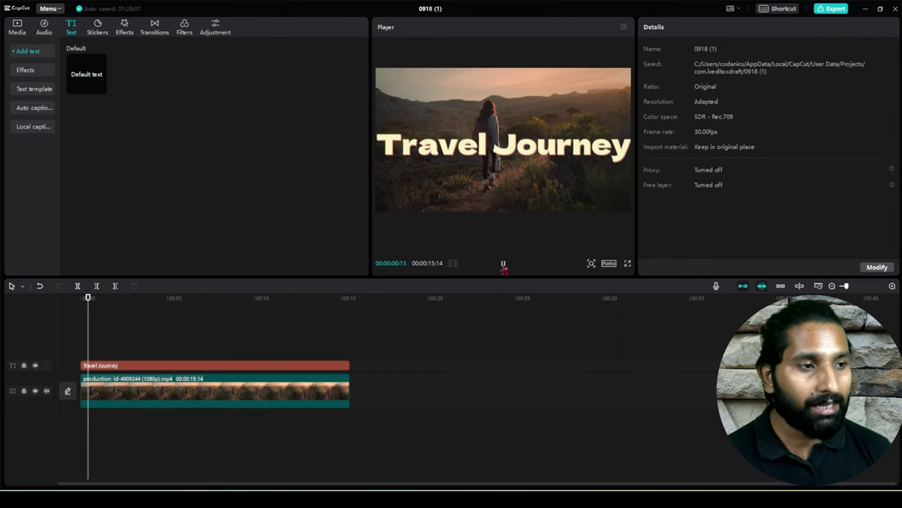
pyautogui.click(502, 263)
# Step: Export the titled video at 1080P resolution
pyautogui.click(832, 8)
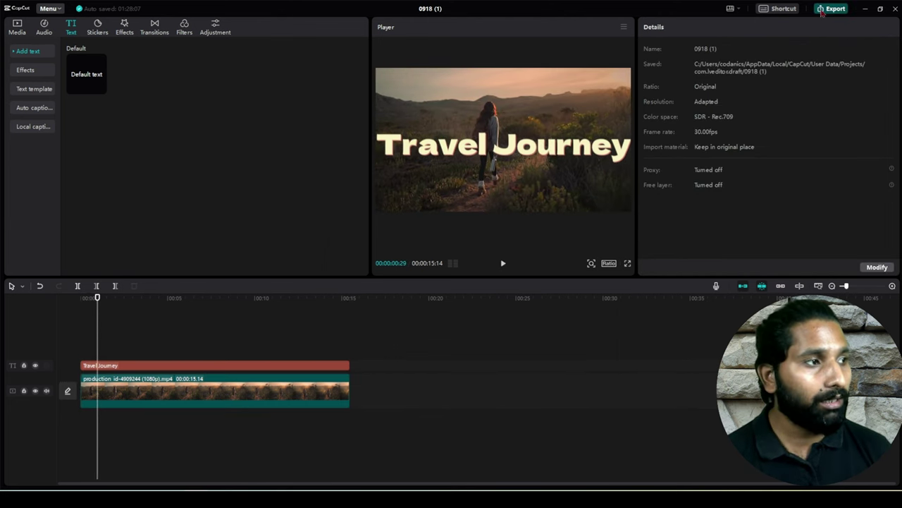
pyautogui.click(562, 187)
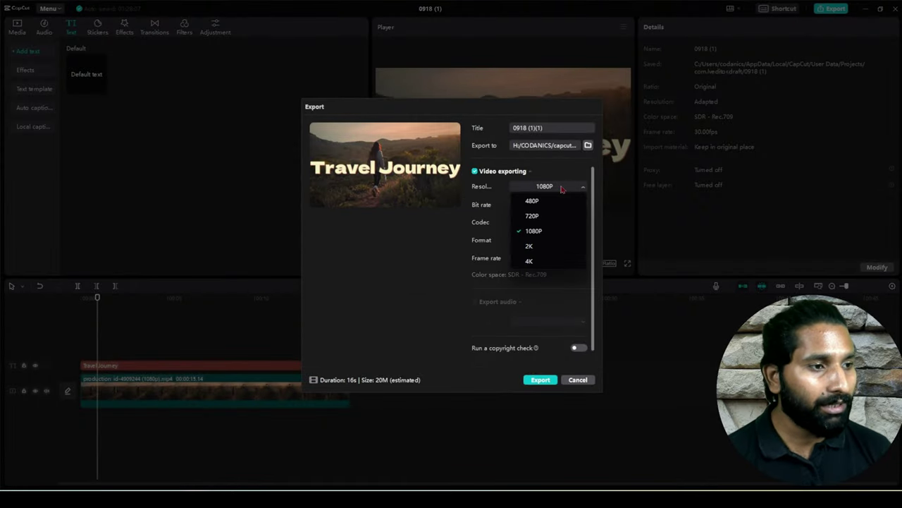
pyautogui.click(550, 216)
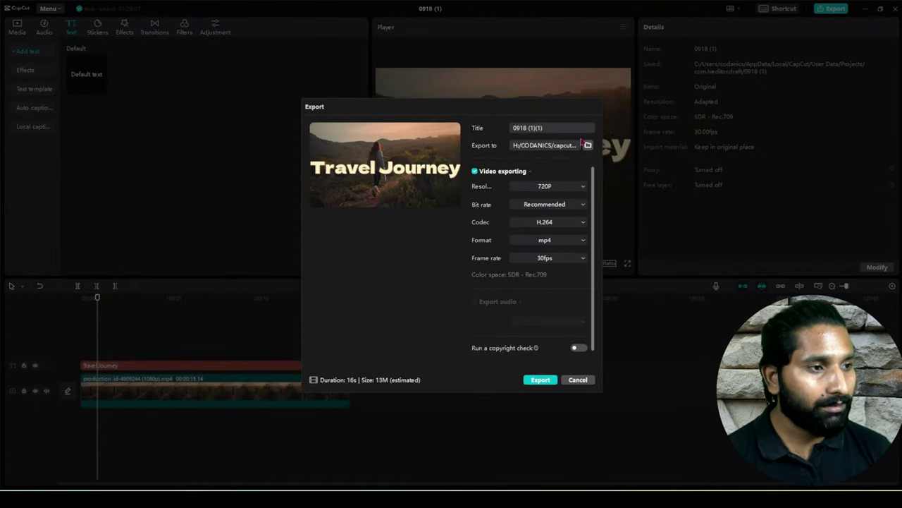
pyautogui.click(554, 189)
pyautogui.click(547, 231)
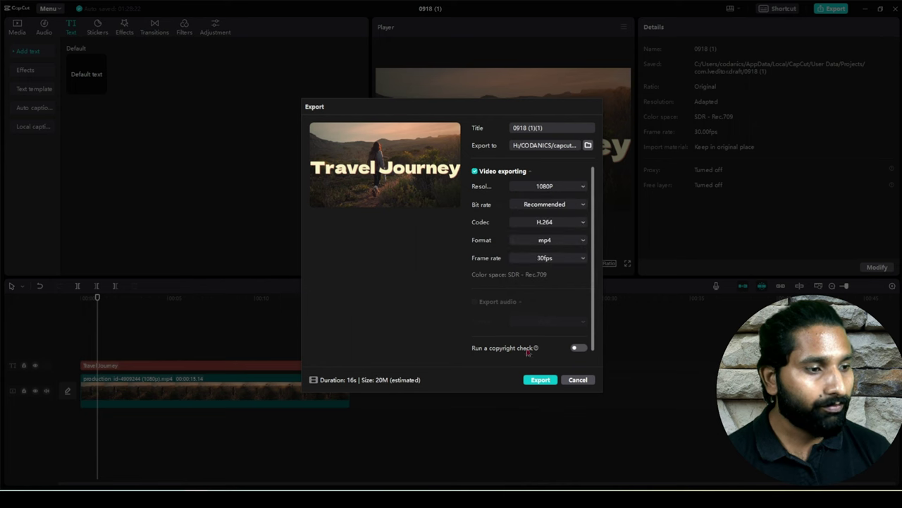
pyautogui.click(540, 380)
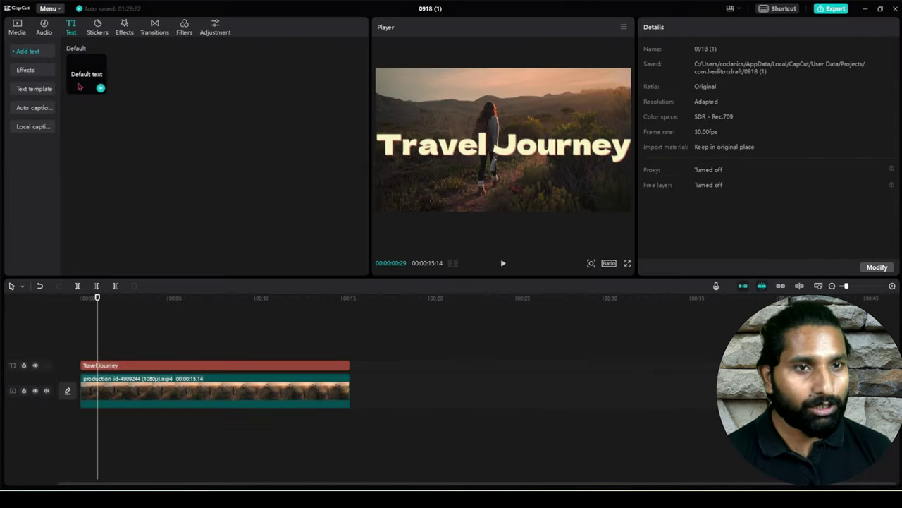
# Step: Import the exported video 0918 (1)(1).mp4 into the project's local media
pyautogui.click(15, 32)
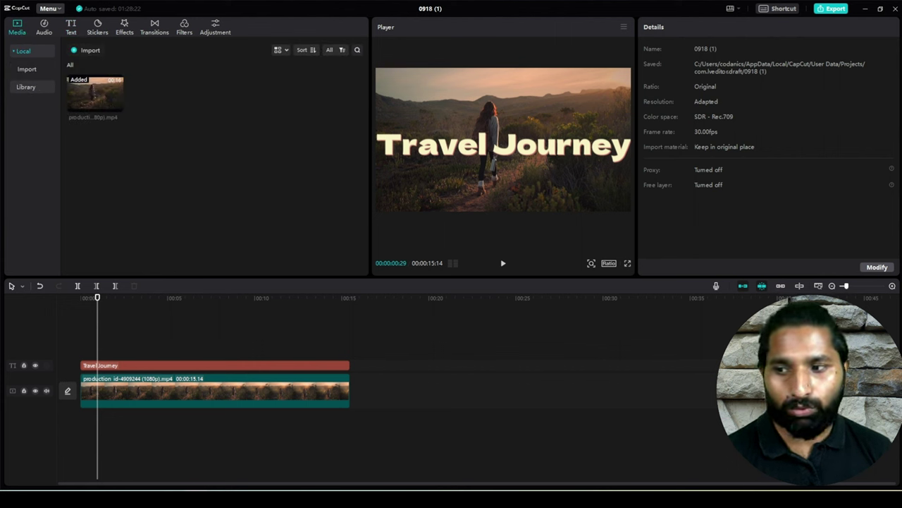
pyautogui.moveTo(82, 156); pyautogui.dragTo(186, 141)
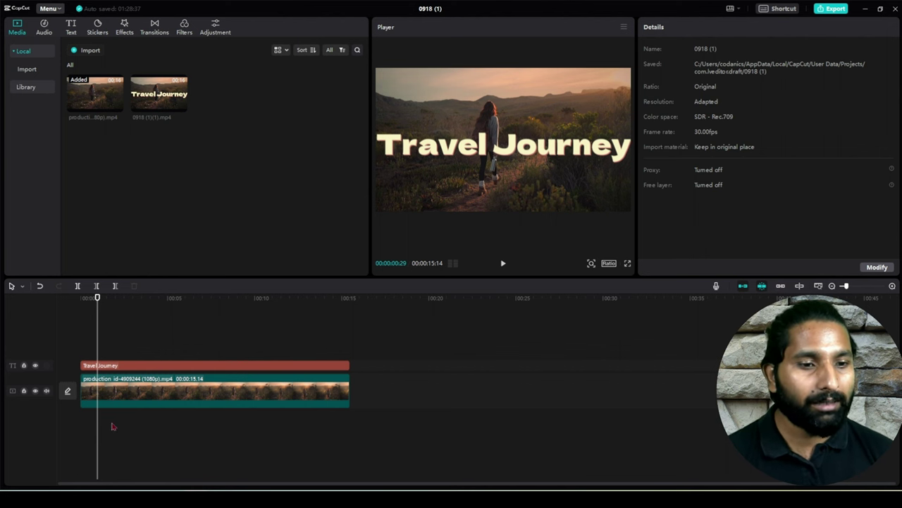
# Step: Delete the text and video clips from the timeline and place 0918 (1)(1).mp4 at its start instead
pyautogui.moveTo(113, 426); pyautogui.dragTo(116, 356)
pyautogui.press('Delete')
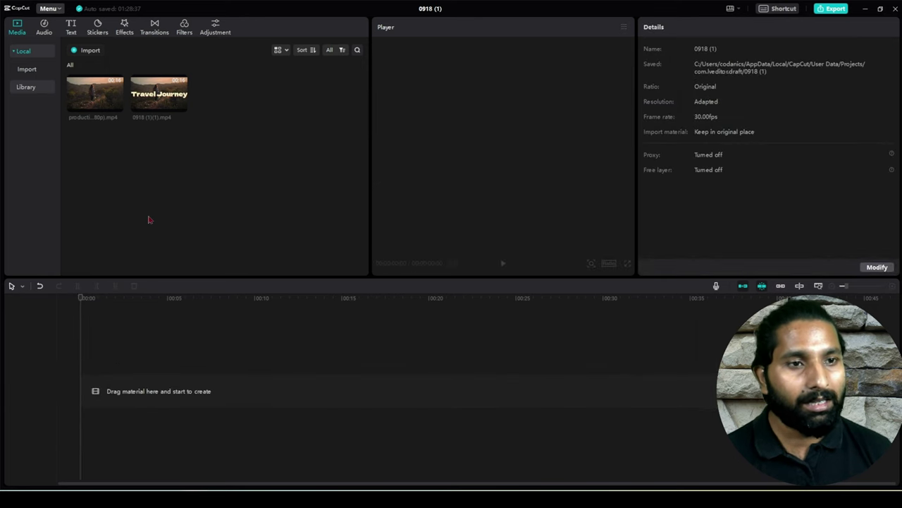
pyautogui.moveTo(178, 107)
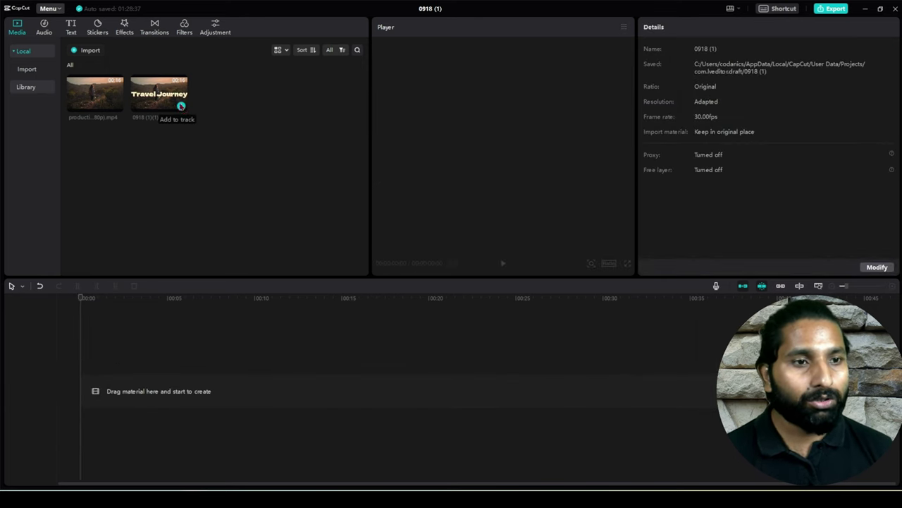
pyautogui.moveTo(181, 106); pyautogui.dragTo(106, 393)
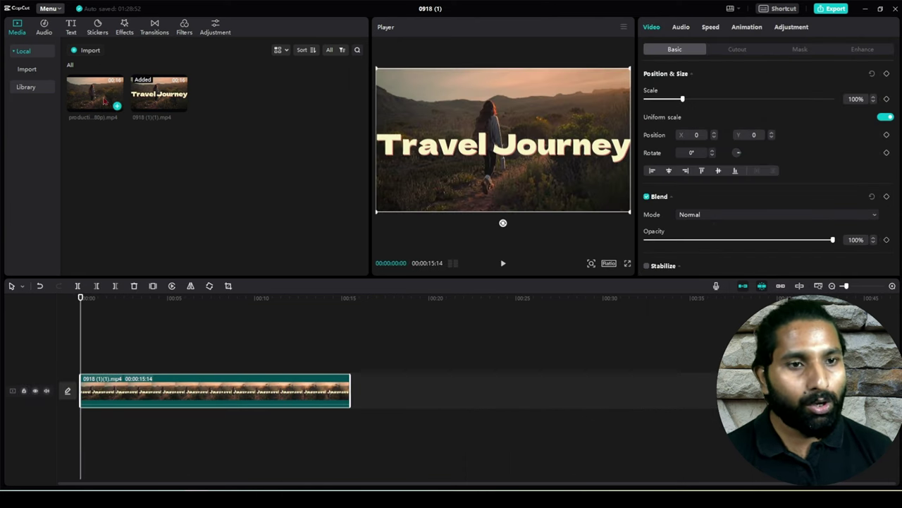
# Step: Place the original production footage on a layer above 0918 (1)(1).mp4, starting at the beginning of the timeline
pyautogui.click(97, 357)
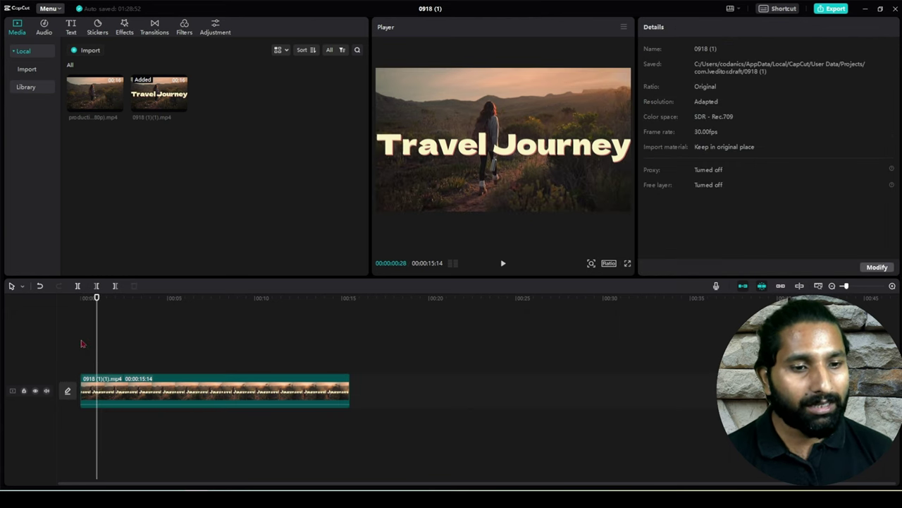
pyautogui.click(82, 343)
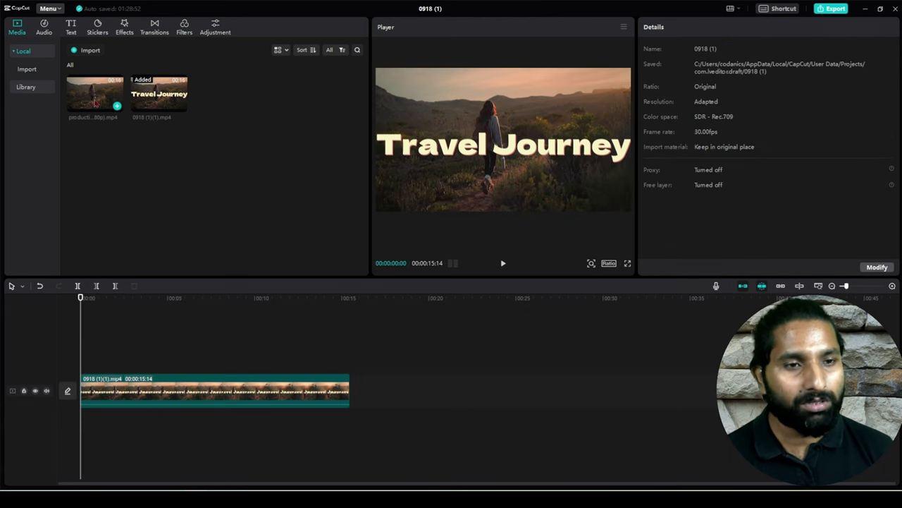
pyautogui.moveTo(97, 96); pyautogui.dragTo(83, 357)
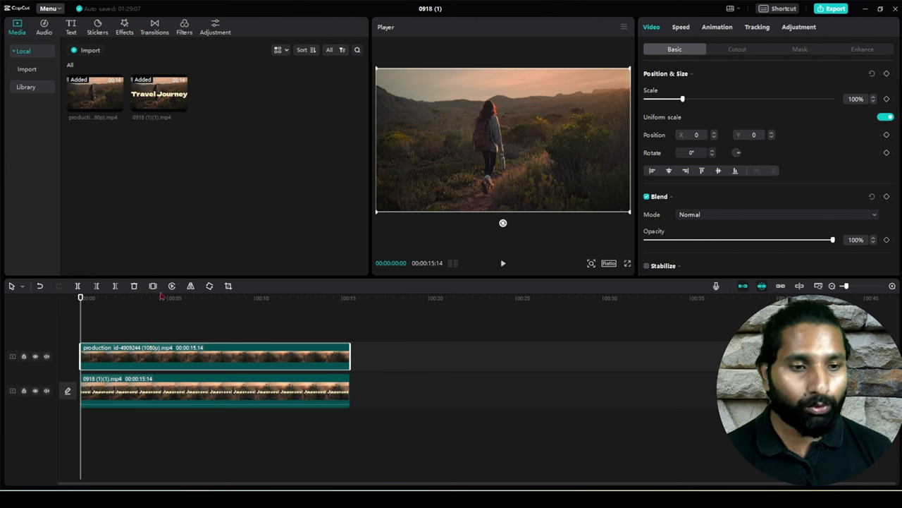
# Step: Play the layered clips and apply Auto cutout to the upper production footage clip
pyautogui.click(504, 263)
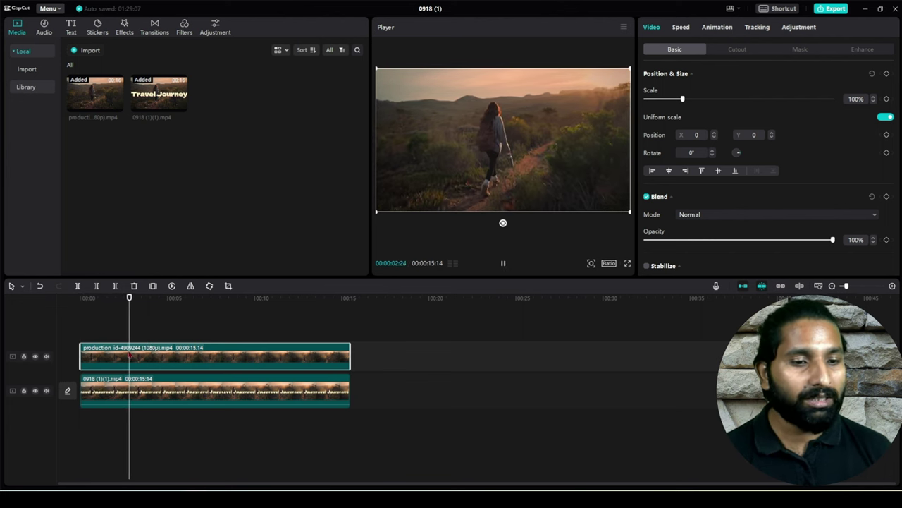
pyautogui.click(109, 393)
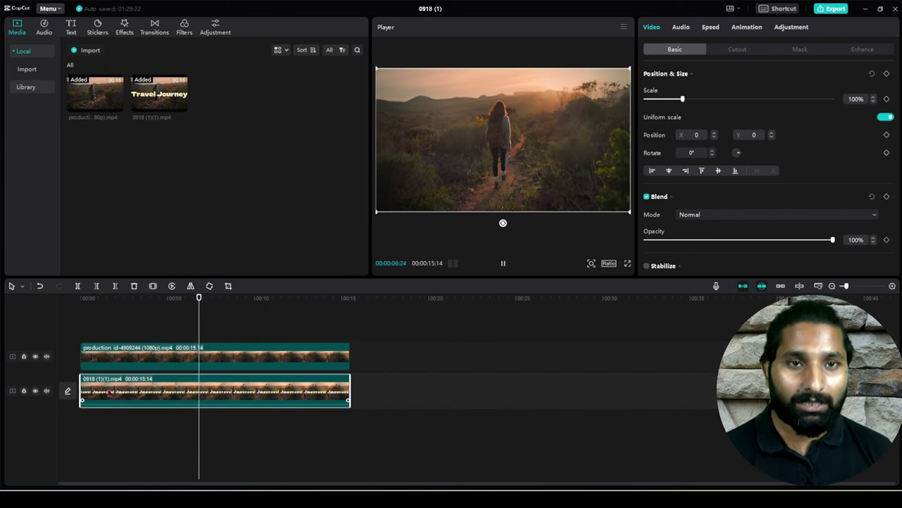
pyautogui.click(96, 359)
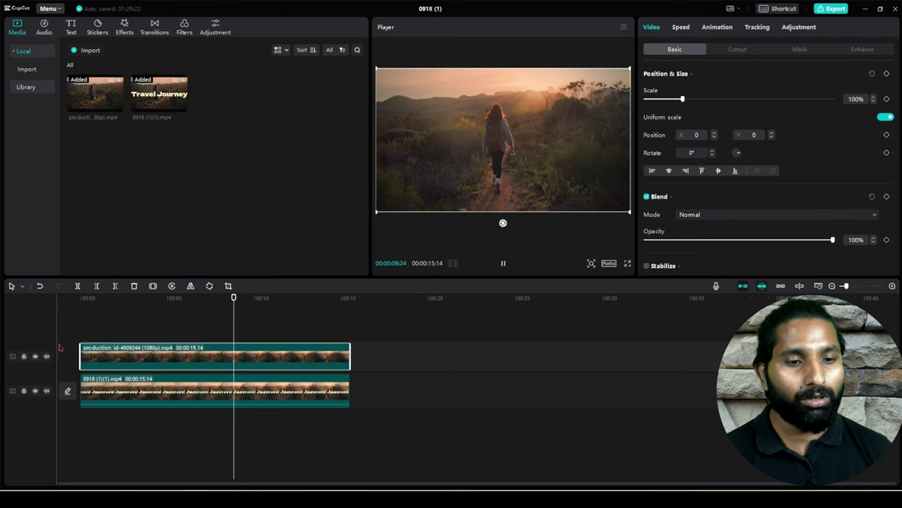
pyautogui.click(725, 54)
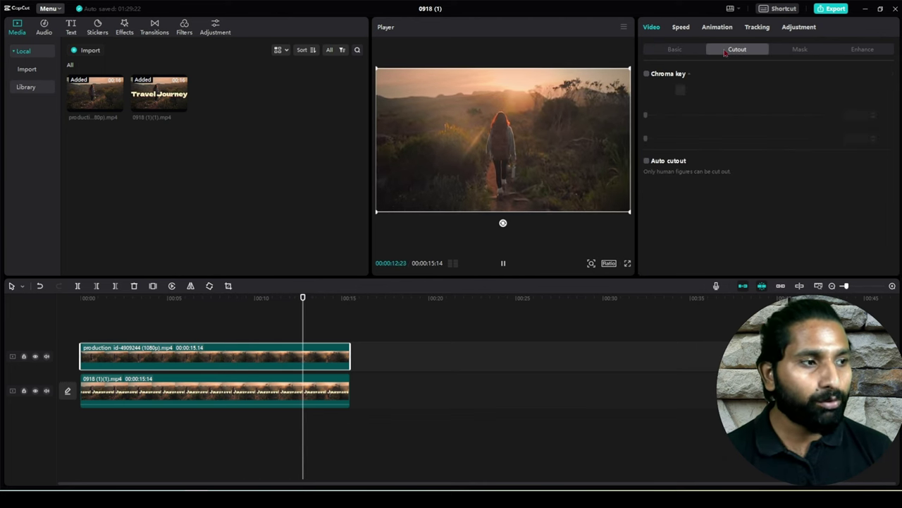
pyautogui.click(647, 161)
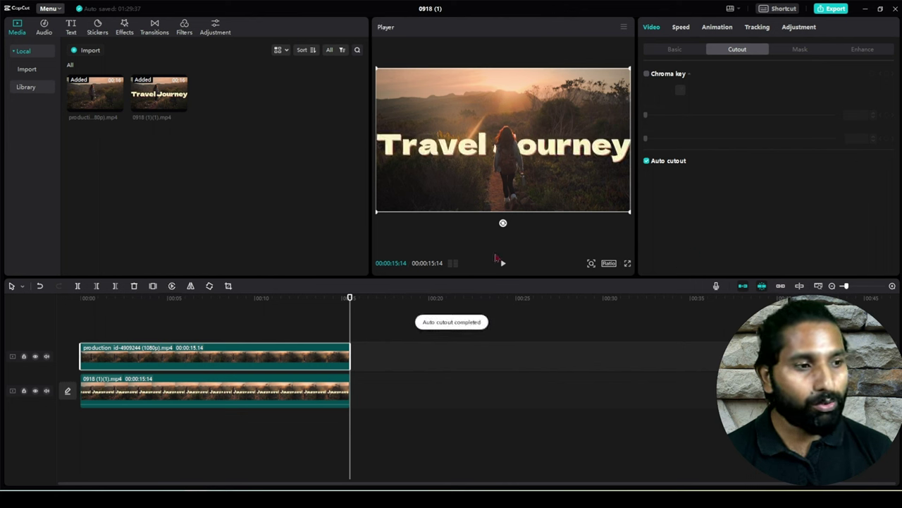
# Step: Play back the composition from the start to check the cut-out woman against the title
pyautogui.click(80, 305)
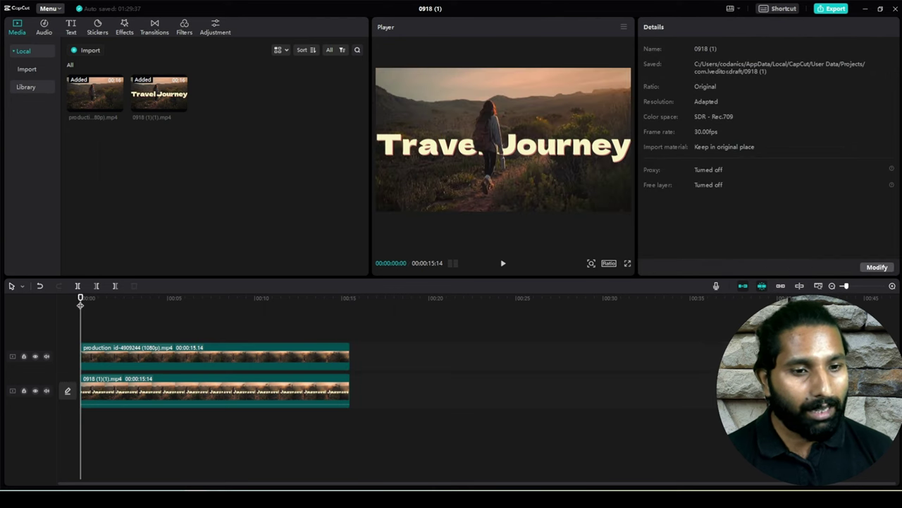
pyautogui.click(504, 264)
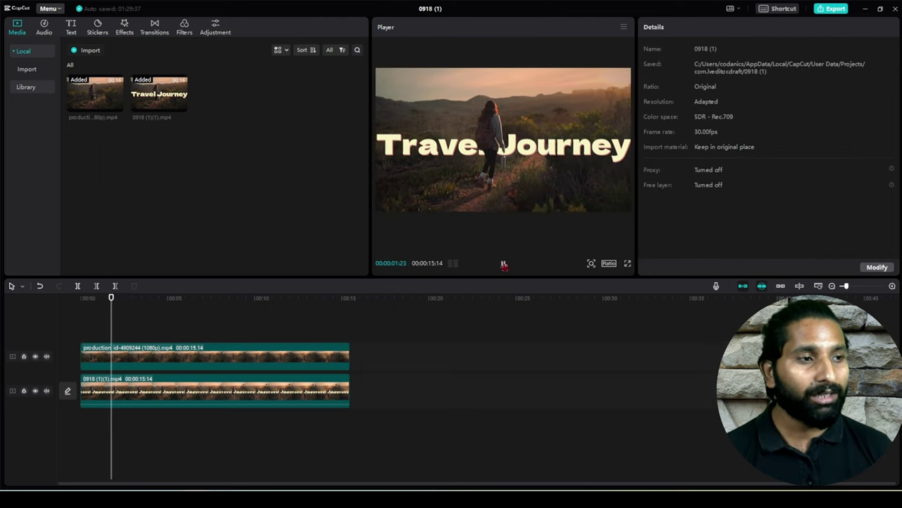
pyautogui.click(504, 265)
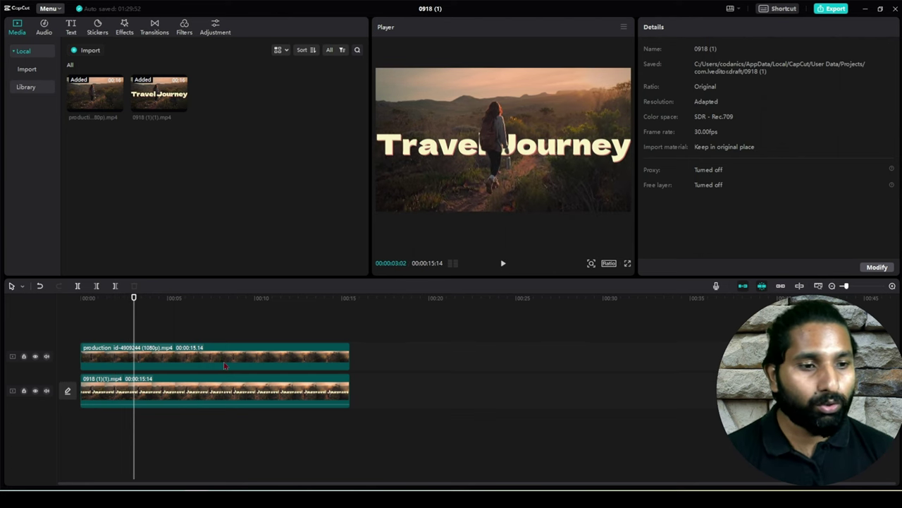
pyautogui.click(226, 358)
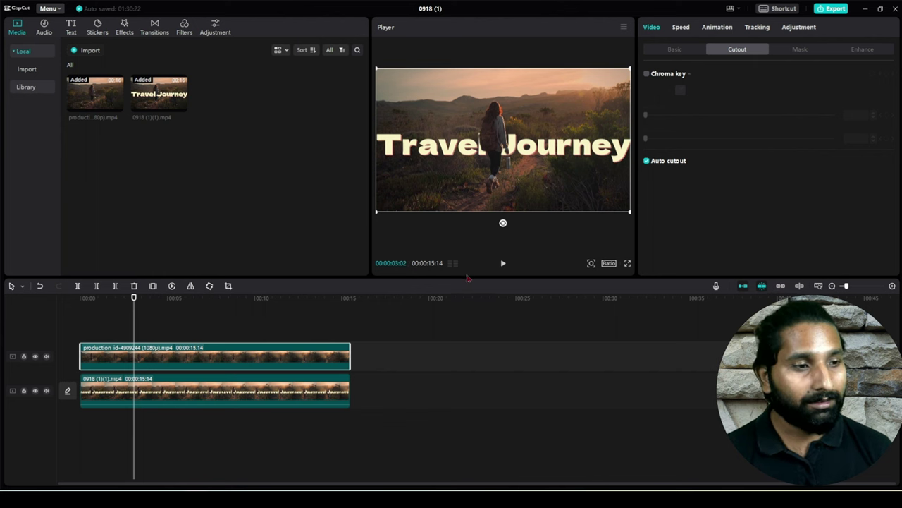
pyautogui.click(500, 264)
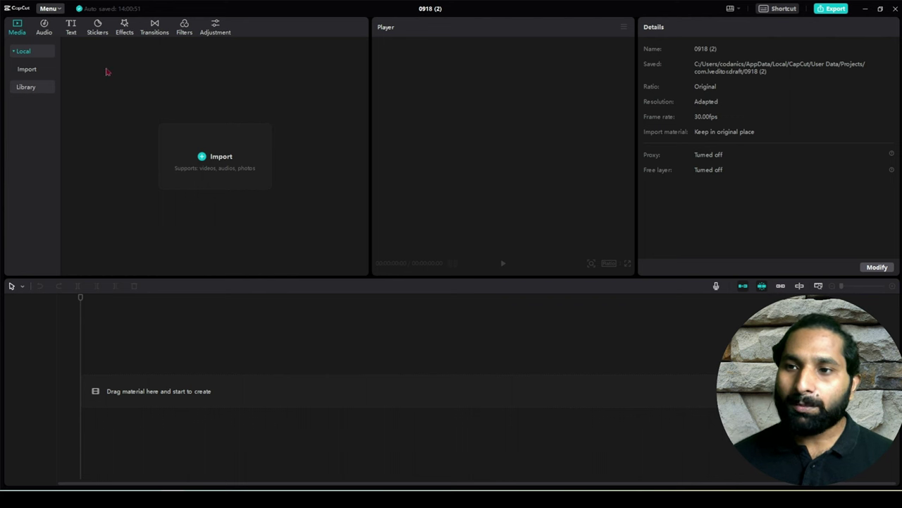
# Step: Add a default text clip to the empty project's timeline and change its wording to "Travel Journey"
pyautogui.click(68, 32)
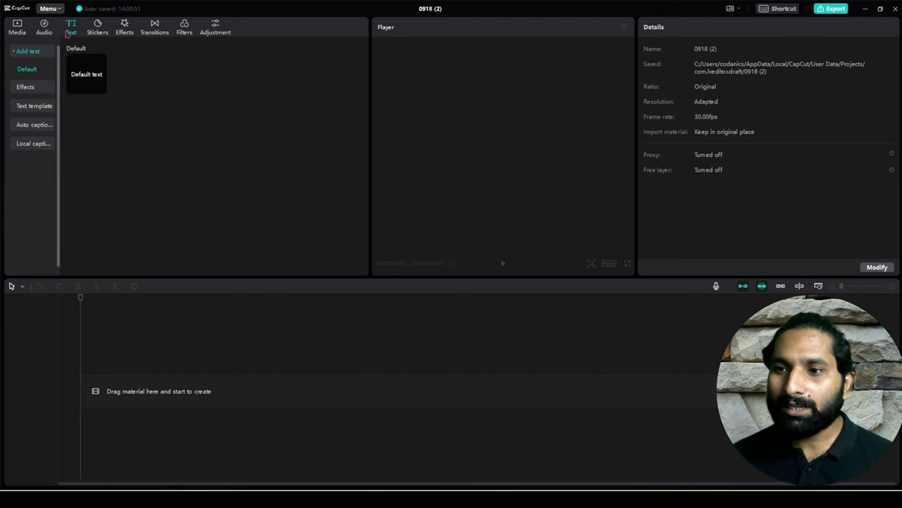
pyautogui.click(101, 88)
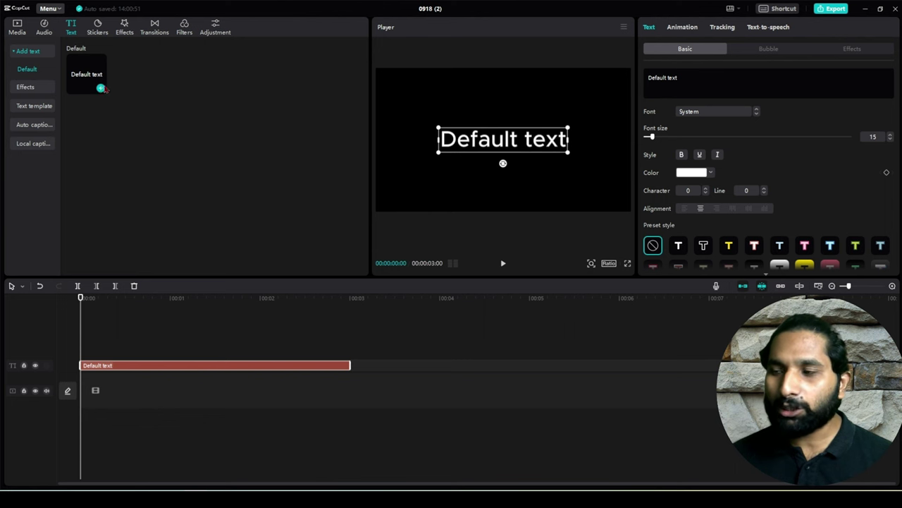
pyautogui.click(689, 77)
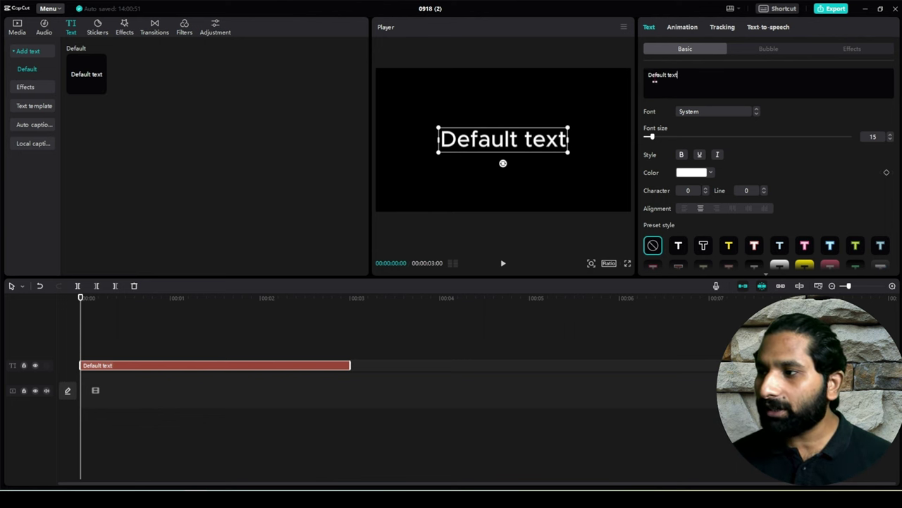
pyautogui.hotkey('ctrl', 'a')
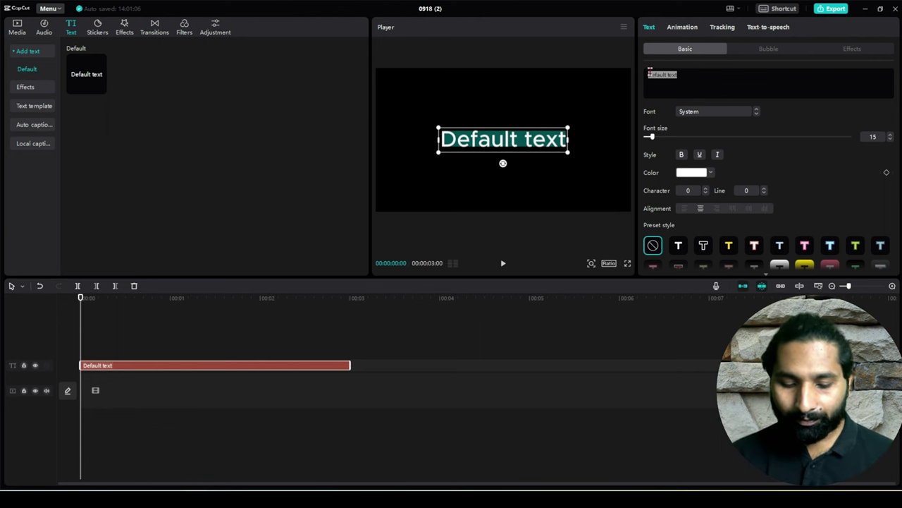
pyautogui.write('Travel')
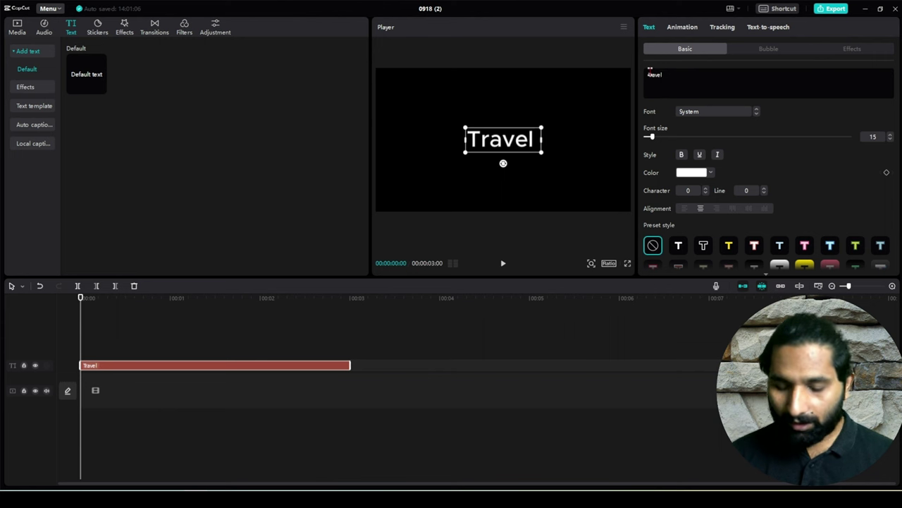
pyautogui.write(' Journe')
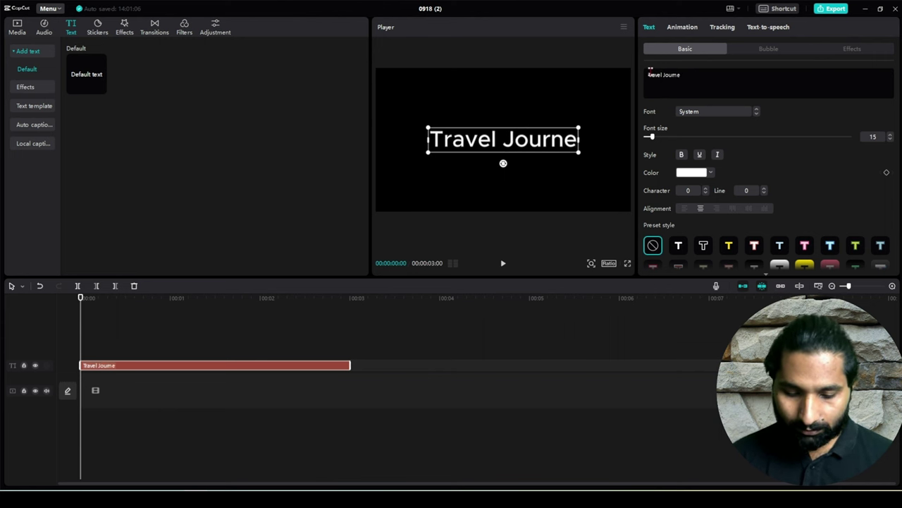
pyautogui.write('y')
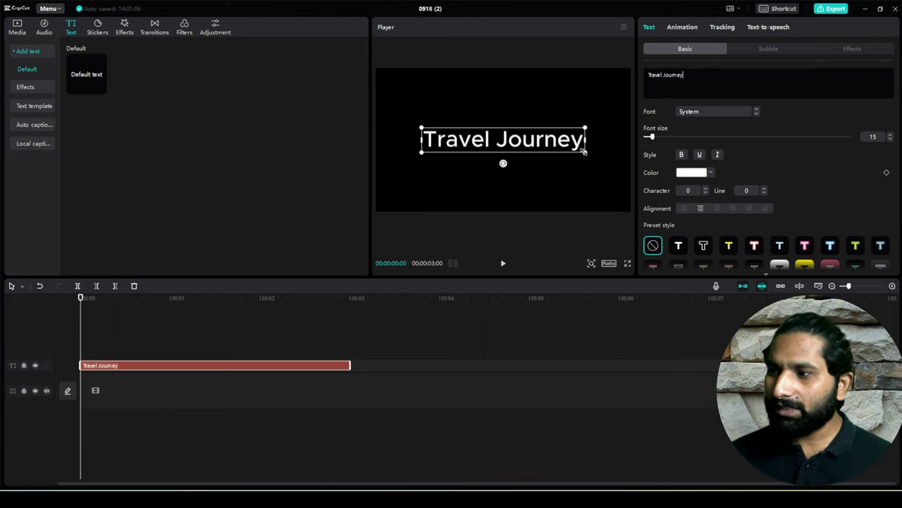
# Step: Enlarge the "Travel Journey" text to about 143% and set its font to Praho
pyautogui.moveTo(585, 152); pyautogui.dragTo(620, 159)
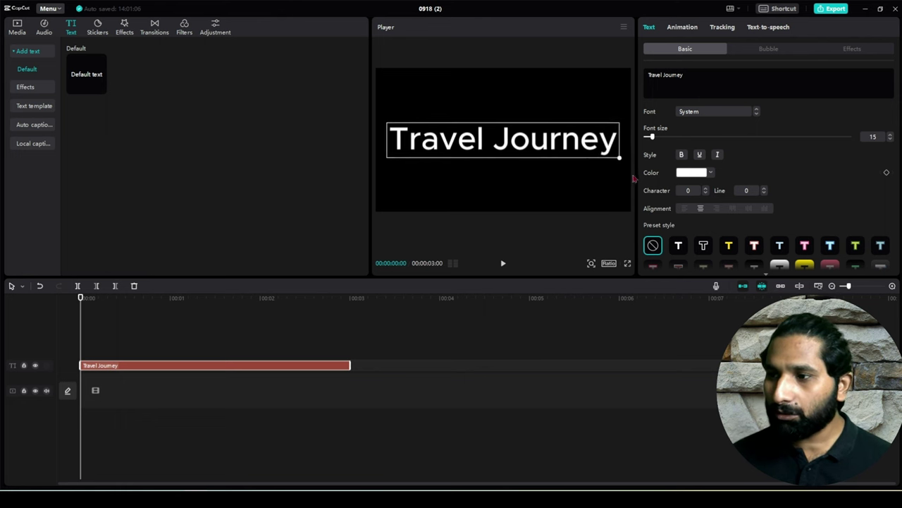
pyautogui.click(709, 114)
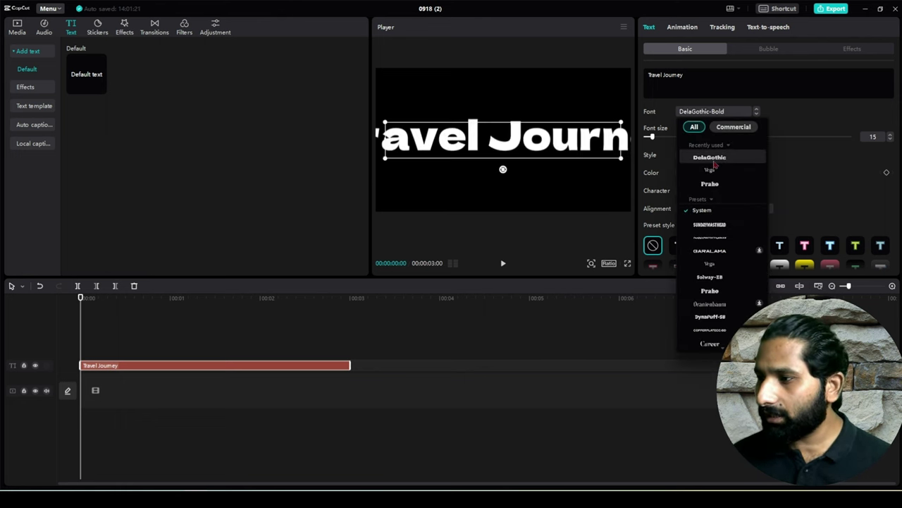
pyautogui.click(709, 183)
pyautogui.click(538, 179)
pyautogui.click(518, 138)
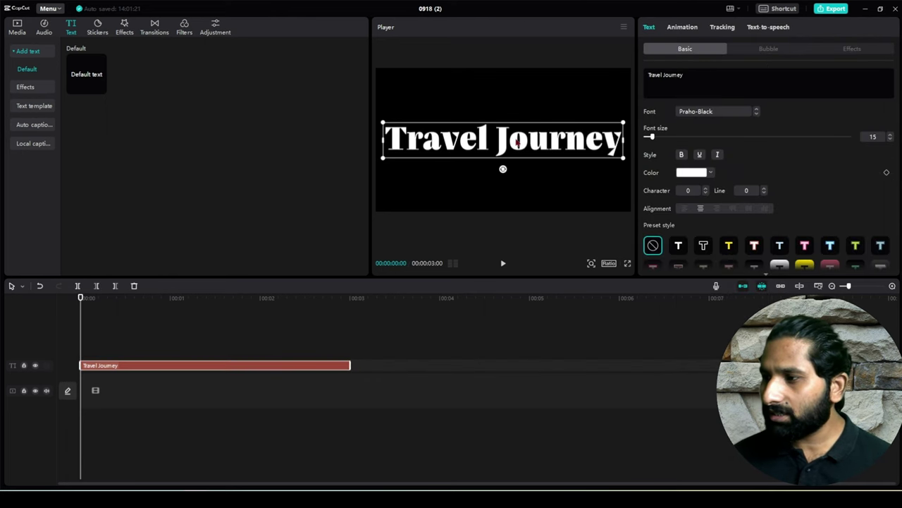
# Step: Apply the cream preset style with a reddish shadow to the "Travel Journey" text
pyautogui.scroll(-3, 779, 177)
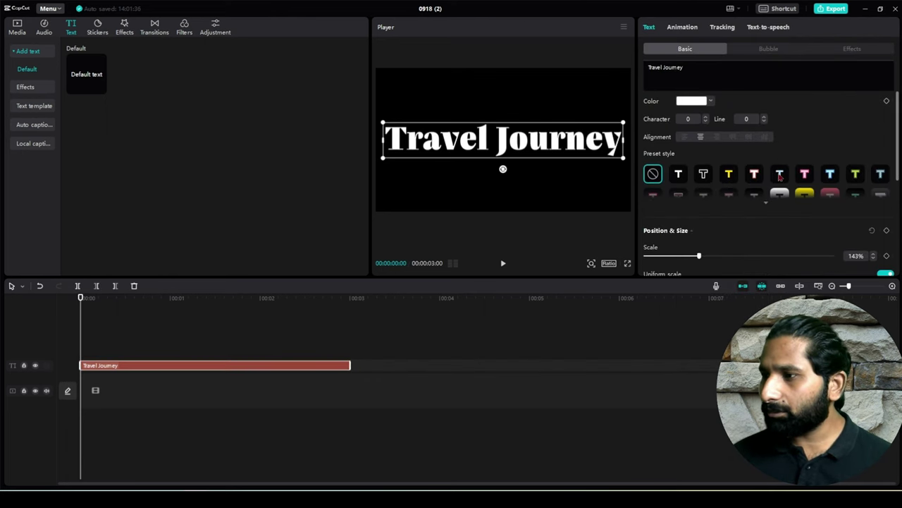
pyautogui.click(765, 202)
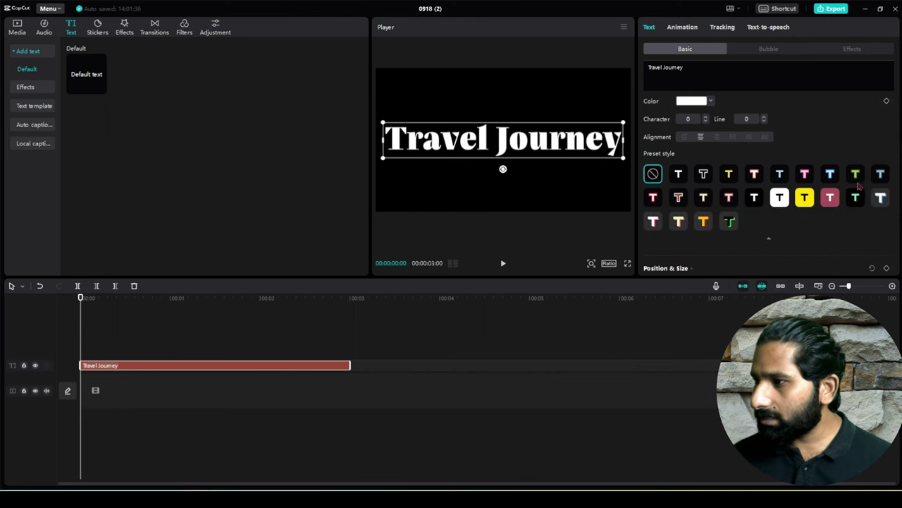
pyautogui.click(682, 224)
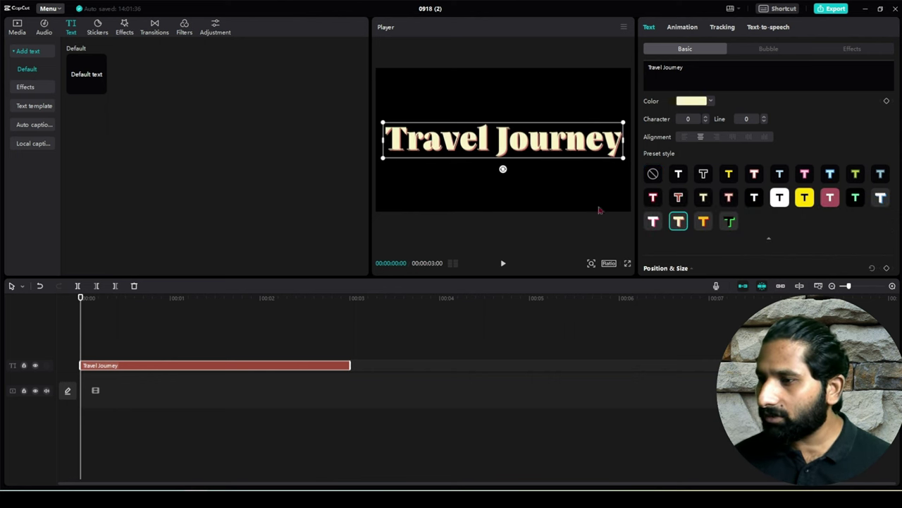
pyautogui.click(551, 191)
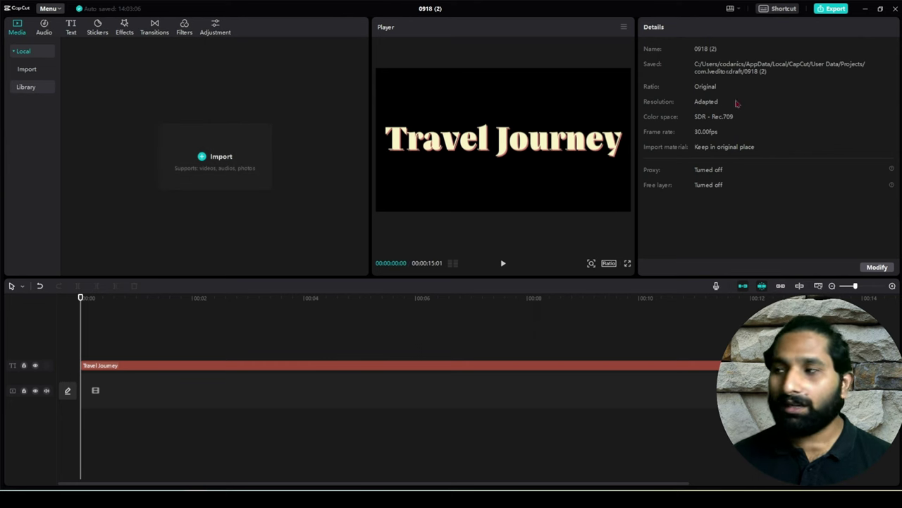
# Step: Export the title on its black background, and import 0918 (2).mp4 and the Pexels boat video into local media
pyautogui.click(825, 9)
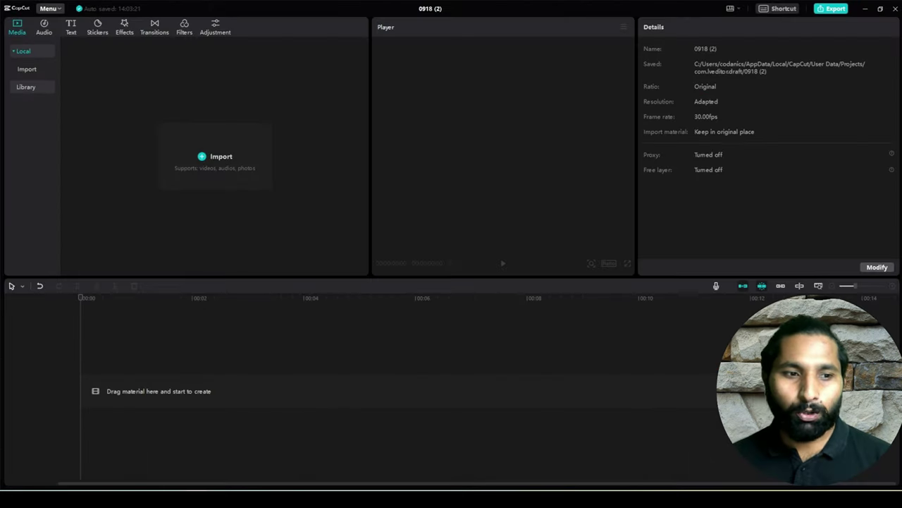
pyautogui.moveTo(22, 247); pyautogui.dragTo(136, 135)
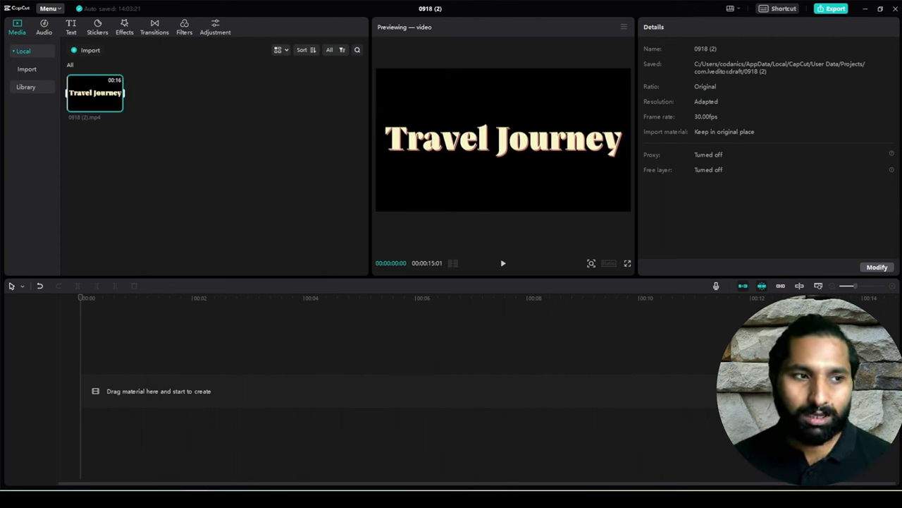
pyautogui.moveTo(3, 212); pyautogui.dragTo(153, 196)
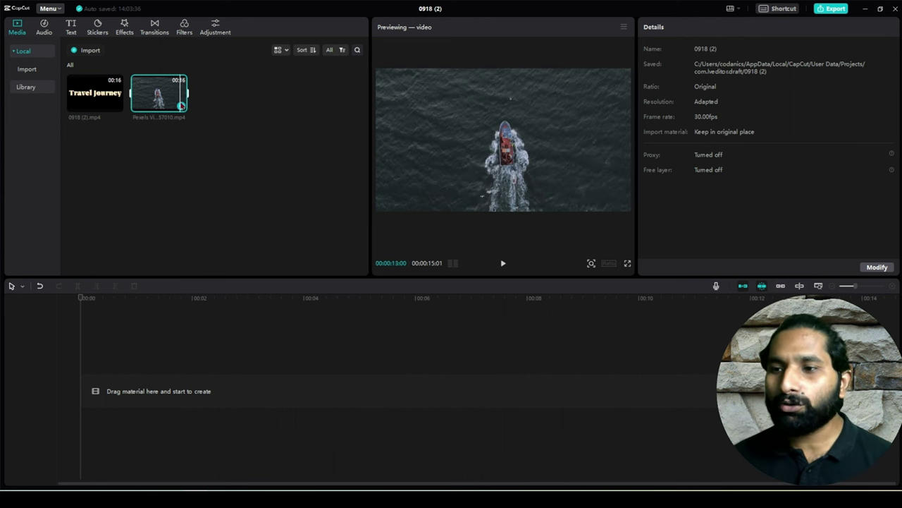
pyautogui.doubleClick(181, 106)
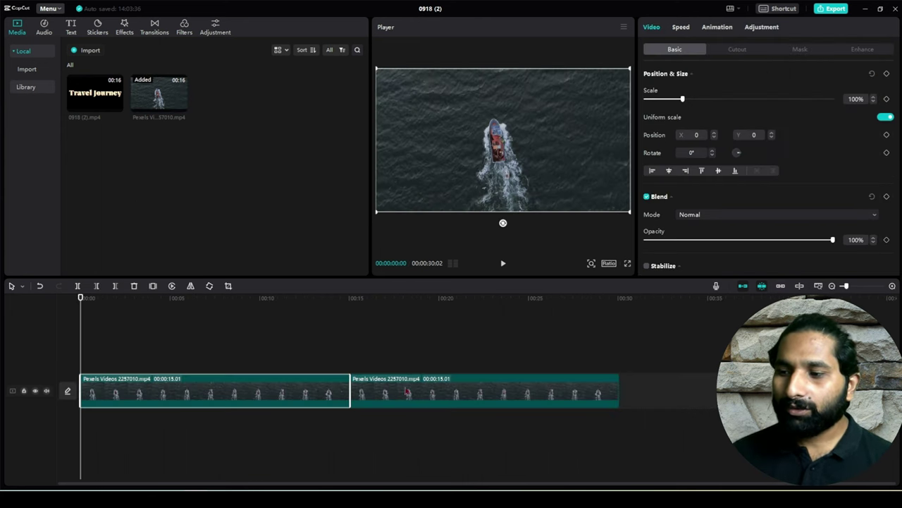
pyautogui.click(454, 396)
pyautogui.press('Delete')
pyautogui.click(262, 398)
pyautogui.press('Delete')
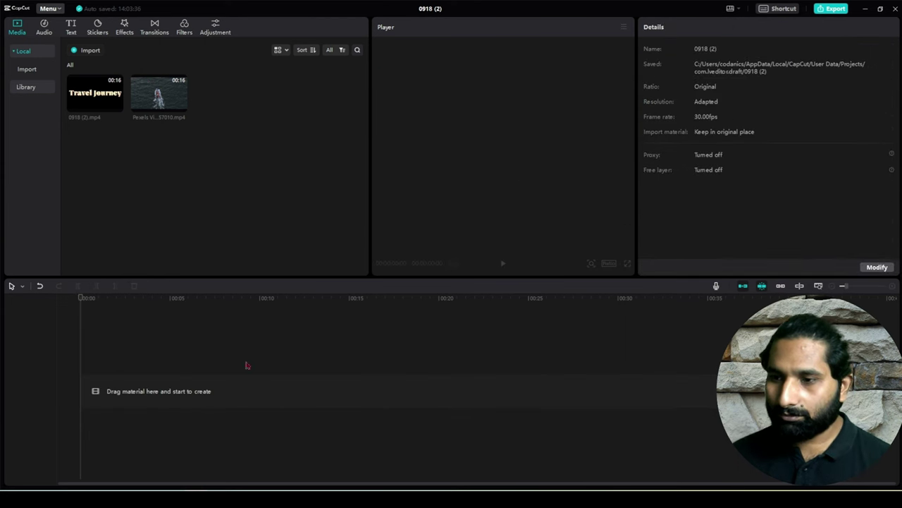
# Step: Add the Pexels boat video at the timeline start and place 0918 (2).mp4 on a layer directly above it
pyautogui.click(181, 106)
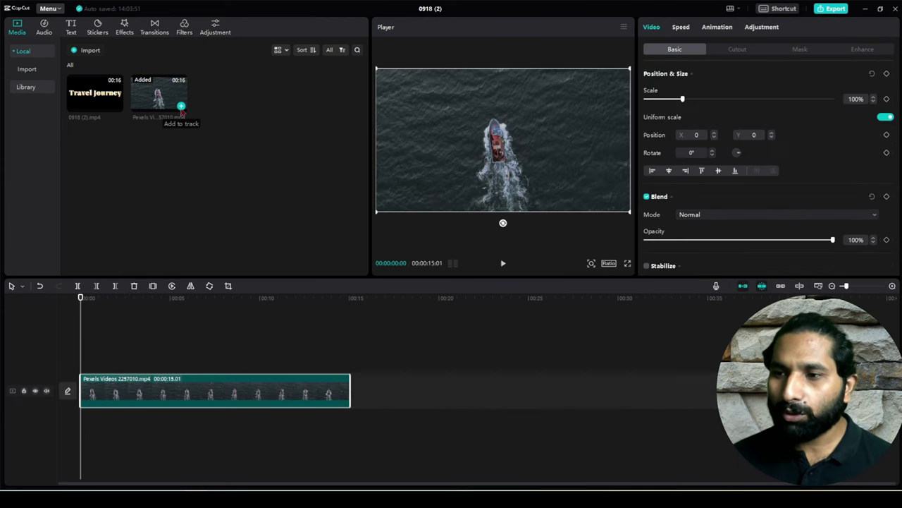
pyautogui.moveTo(117, 105)
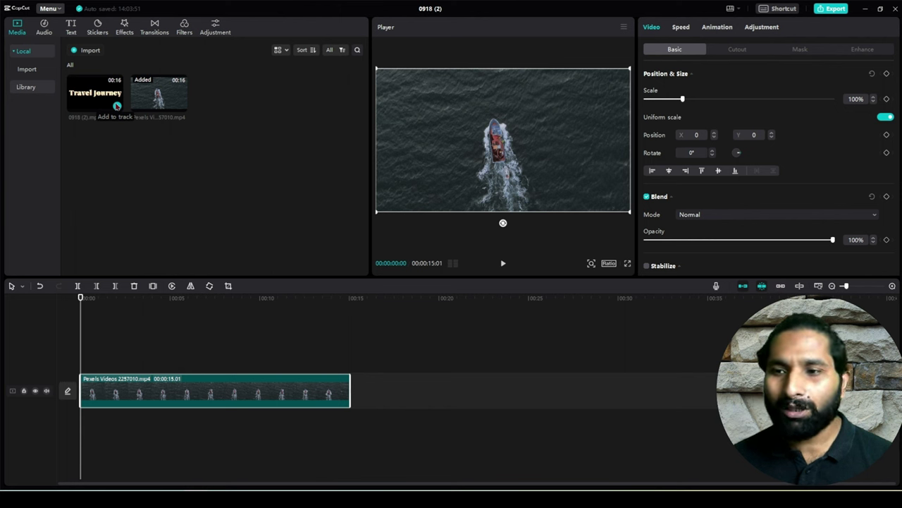
pyautogui.click(116, 106)
pyautogui.moveTo(493, 390); pyautogui.dragTo(263, 366)
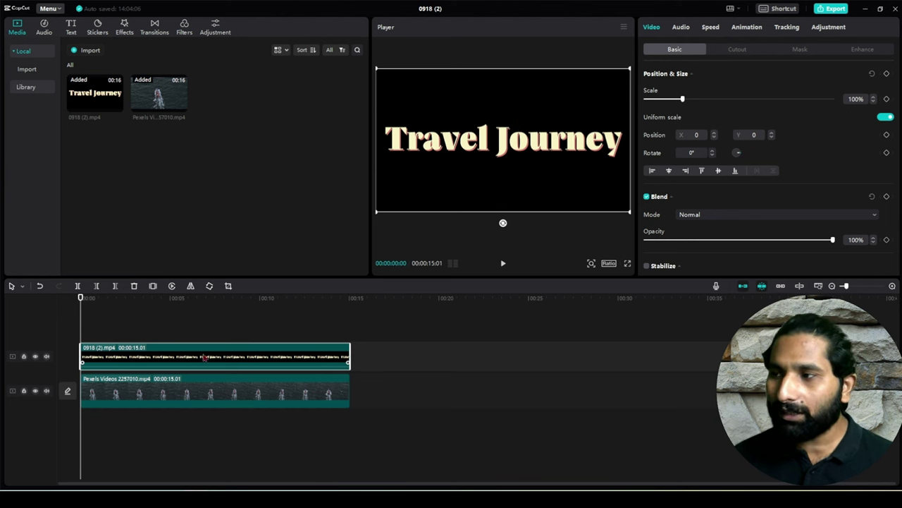
# Step: Enable Chroma key for the 0918 (2).mp4 title clip and sample the cream color of its lettering
pyautogui.click(745, 51)
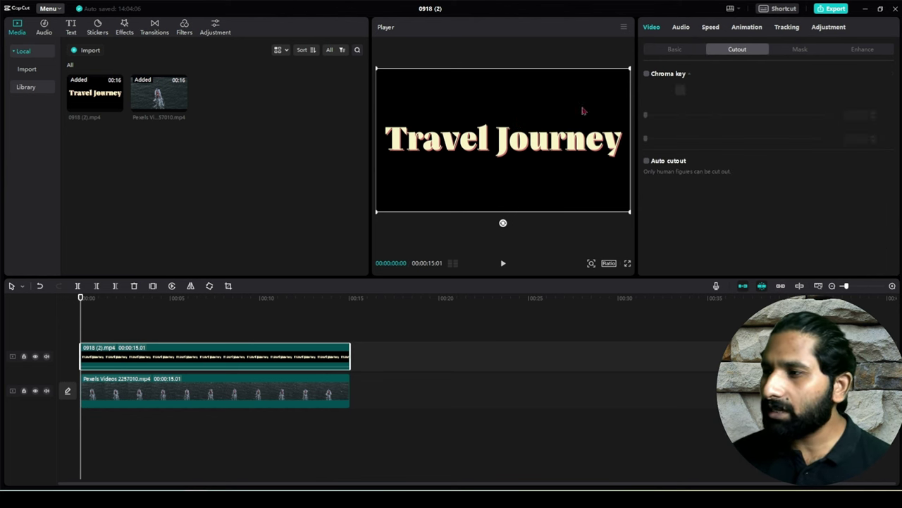
pyautogui.click(647, 74)
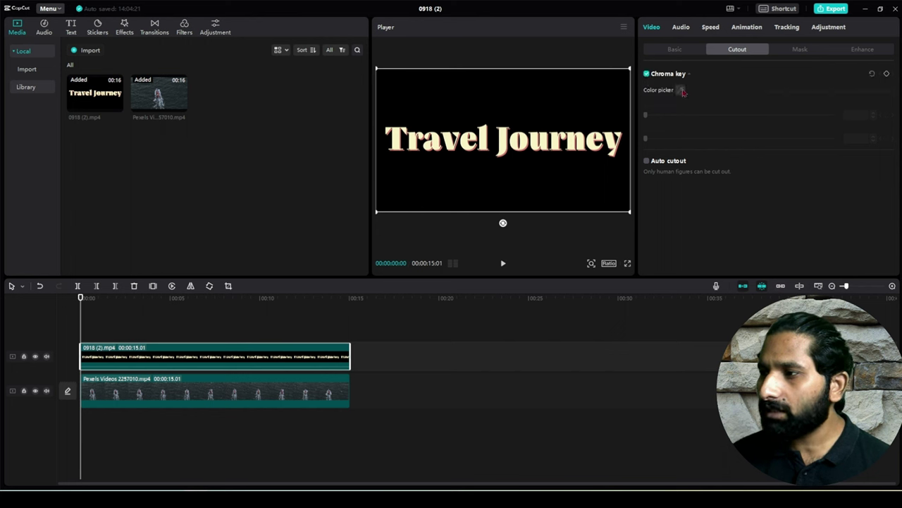
pyautogui.click(681, 90)
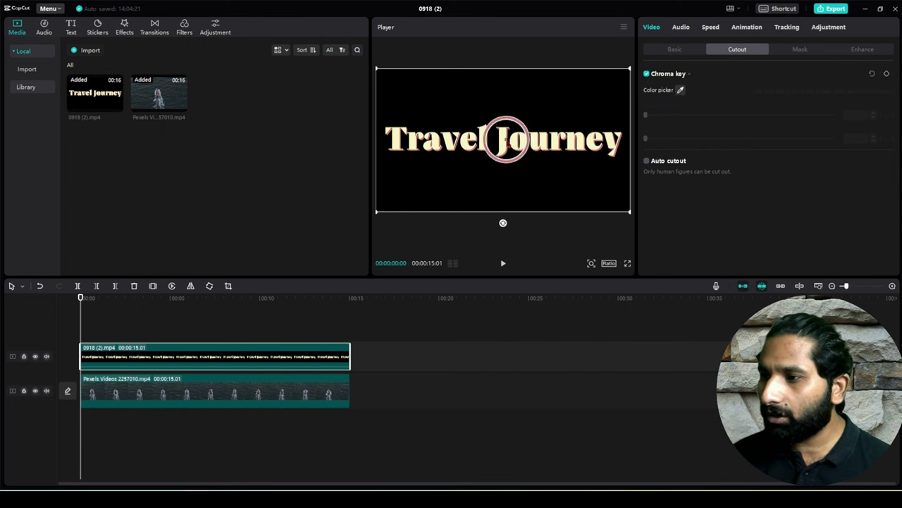
pyautogui.click(505, 138)
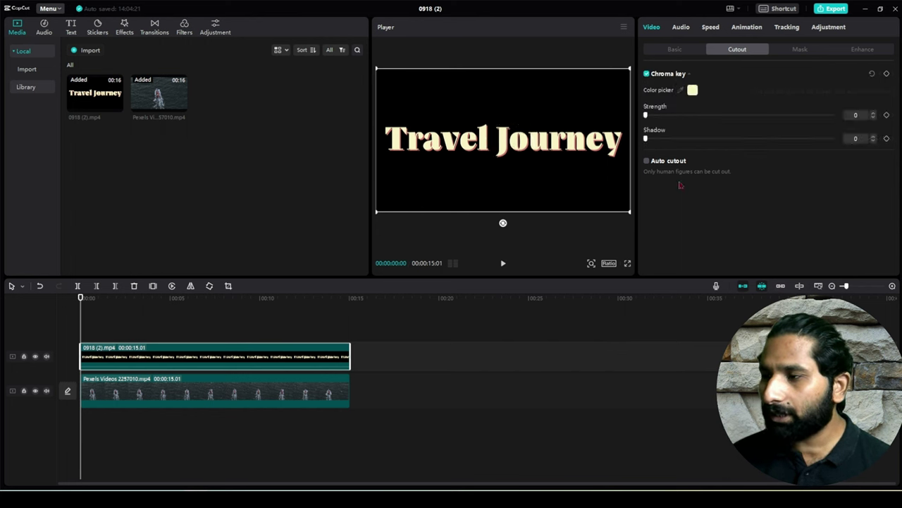
# Step: Set the chroma key strength to 1 and play back the footage showing through the letters
pyautogui.click(647, 116)
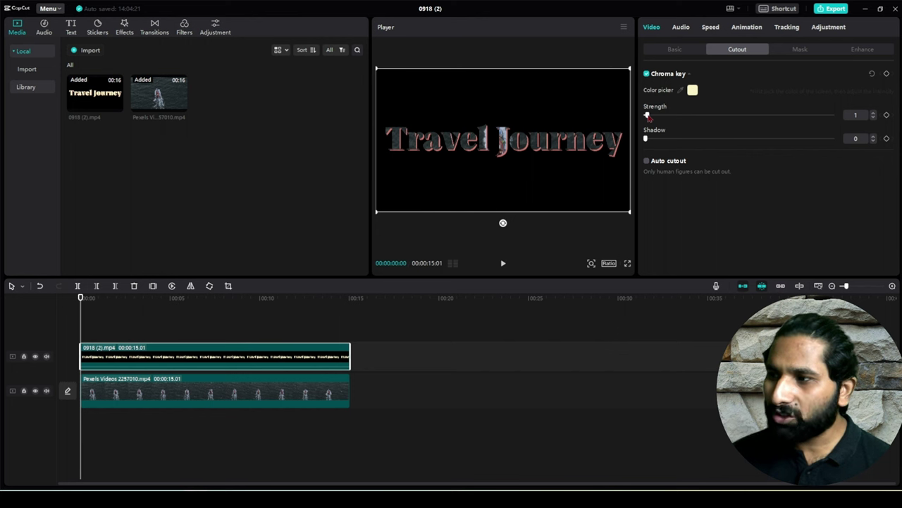
pyautogui.click(874, 113)
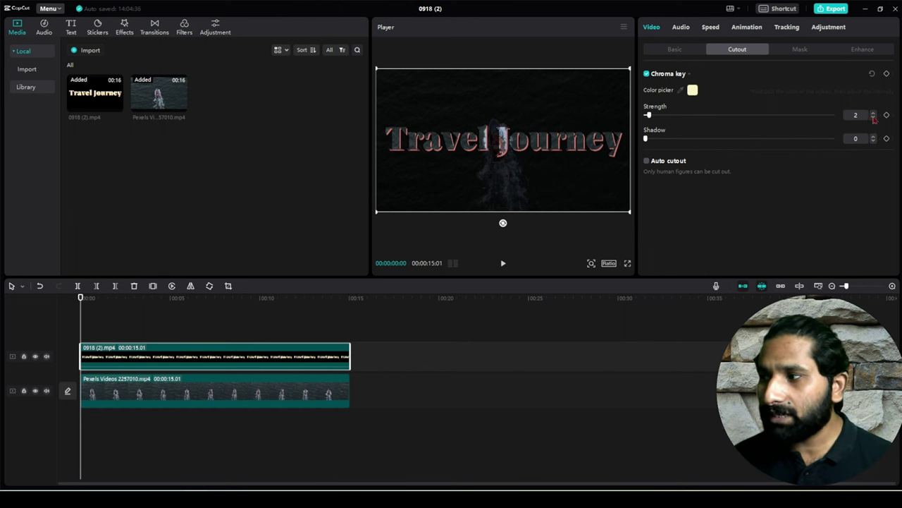
pyautogui.click(874, 118)
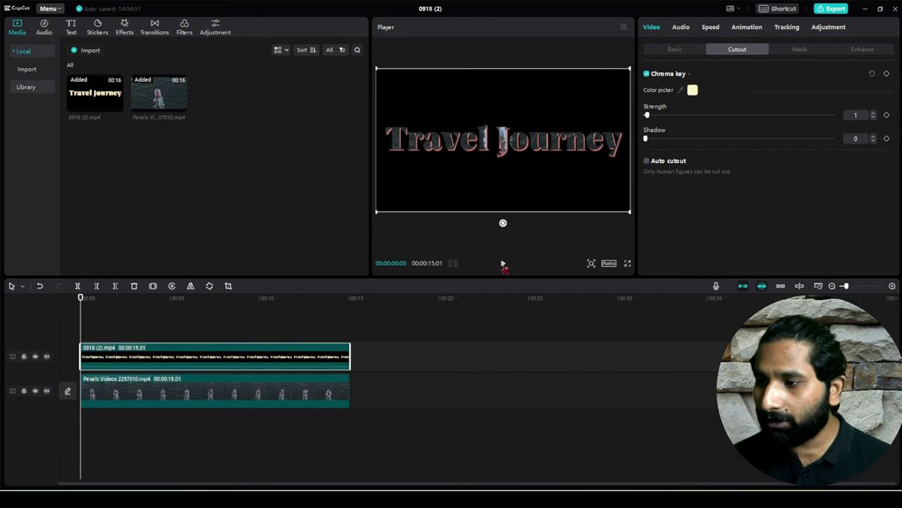
pyautogui.click(504, 264)
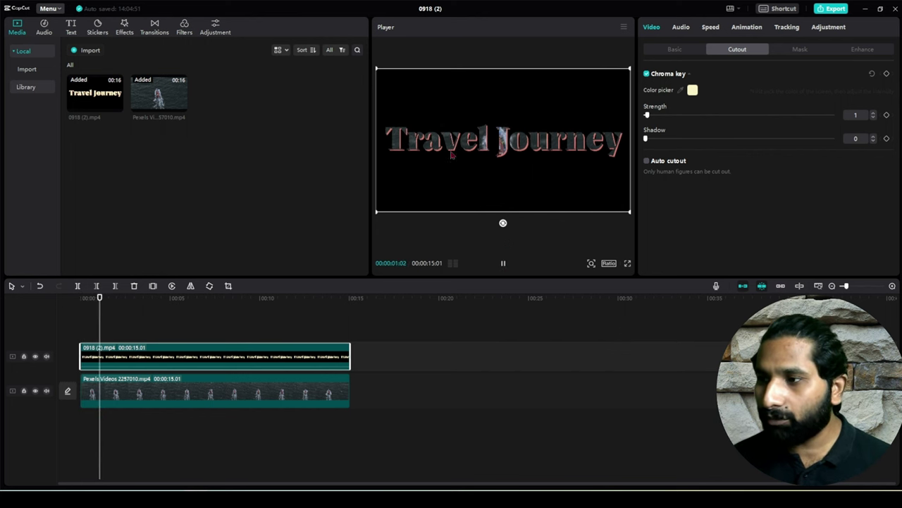
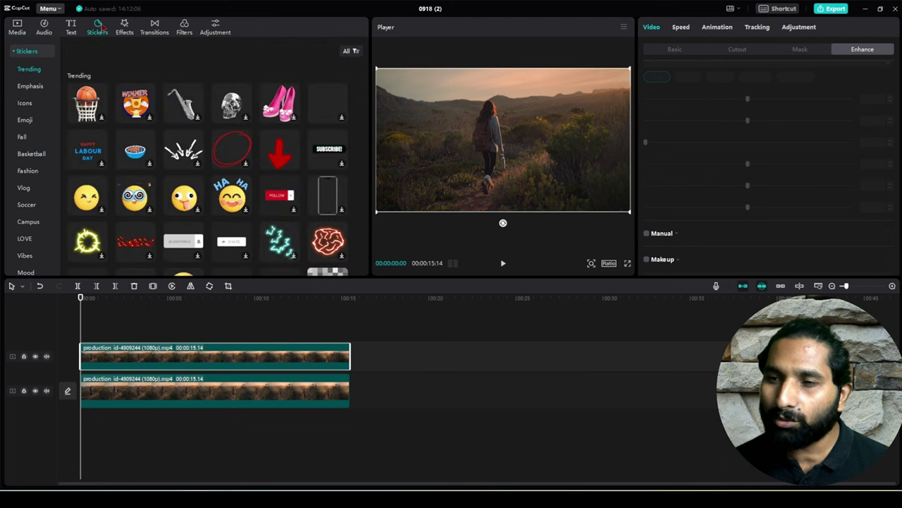
# Step: Add the red down-arrow sticker from the Trending stickers to the timeline start
pyautogui.moveTo(279, 155)
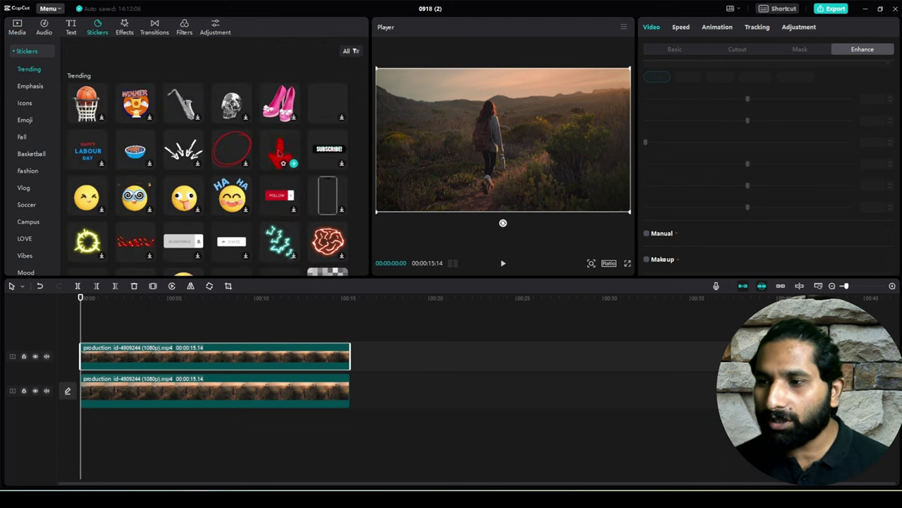
pyautogui.click(280, 155)
pyautogui.click(293, 163)
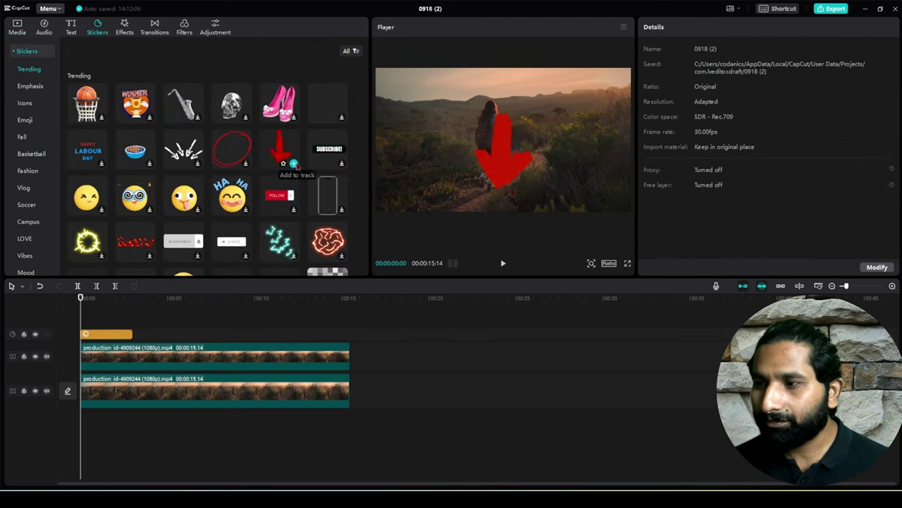
# Step: Place the arrow sticker beside the woman at X 439, Y 216, 52% scale and 62° rotation, extending its clip nearly to the videos' end
pyautogui.moveTo(527, 146); pyautogui.dragTo(541, 147)
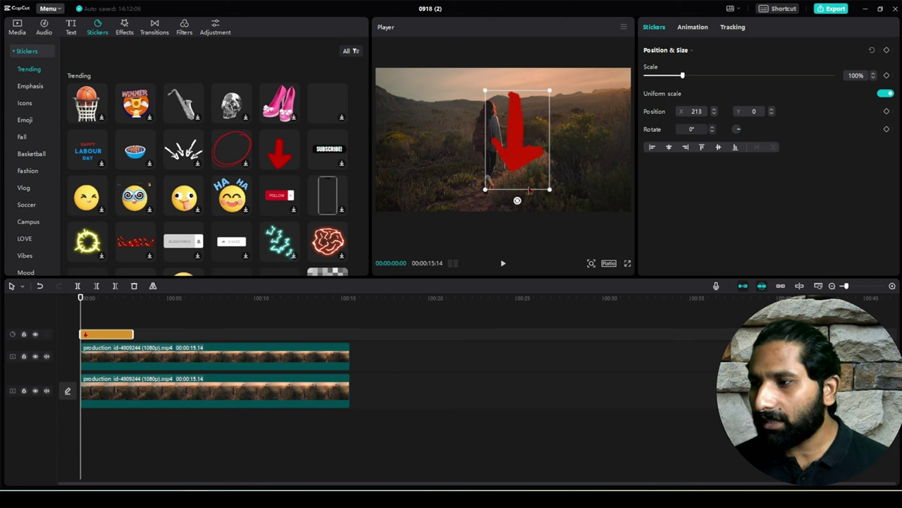
pyautogui.moveTo(549, 189); pyautogui.dragTo(534, 135)
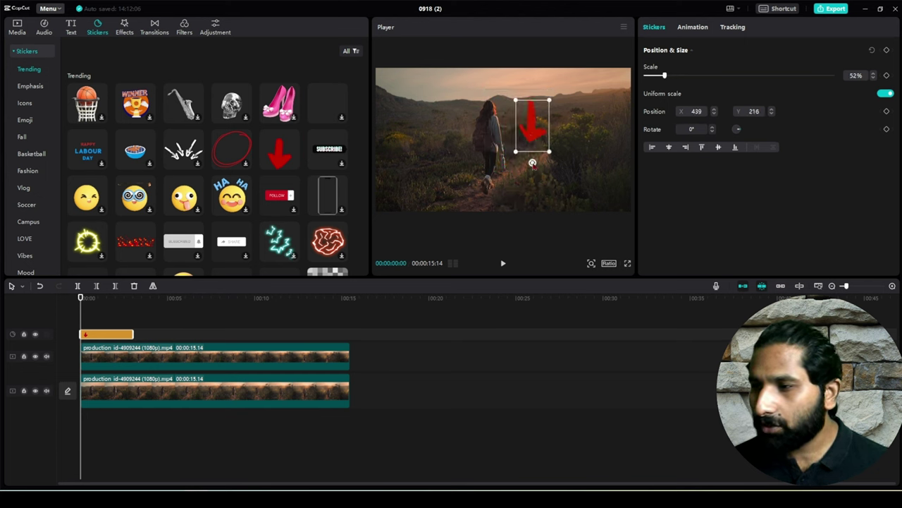
pyautogui.moveTo(534, 177); pyautogui.dragTo(500, 144)
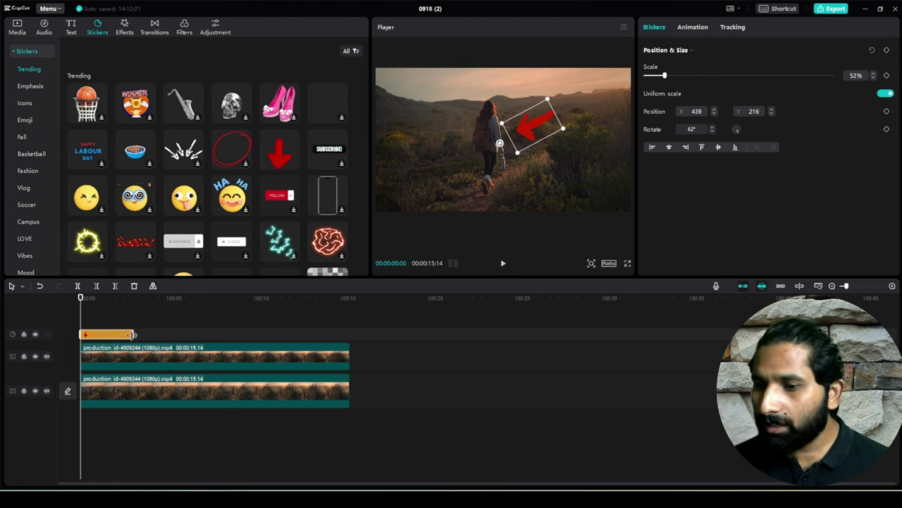
pyautogui.moveTo(132, 333); pyautogui.dragTo(345, 328)
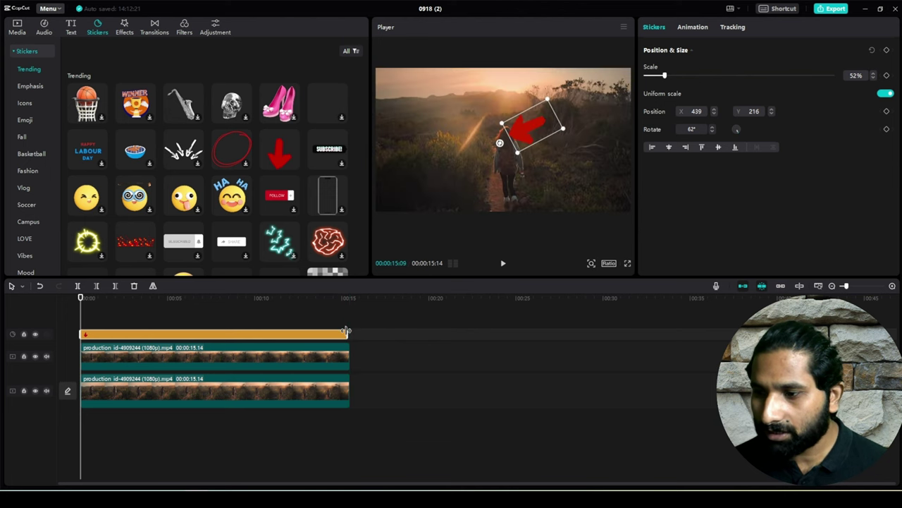
# Step: Set up Motion tracking on the upper walking-woman clip, fitting a tall tracking box around her whole figure
pyautogui.click(201, 359)
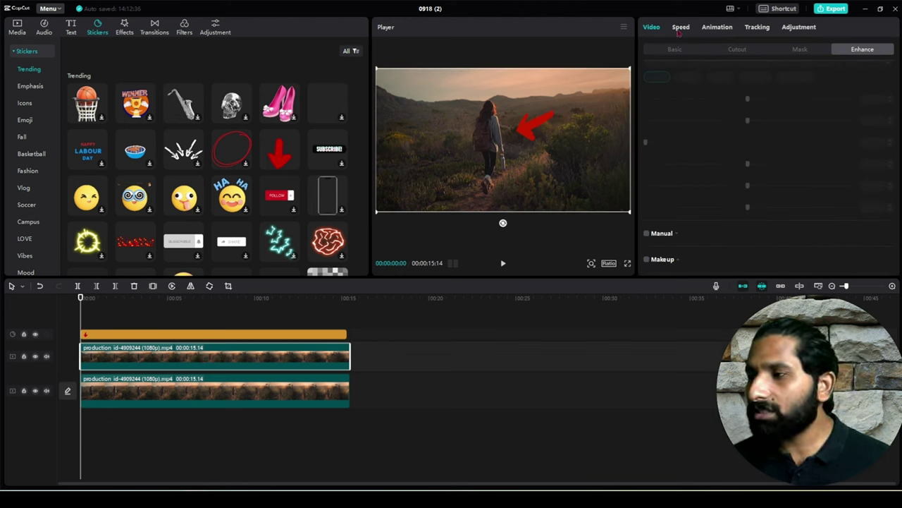
pyautogui.click(758, 27)
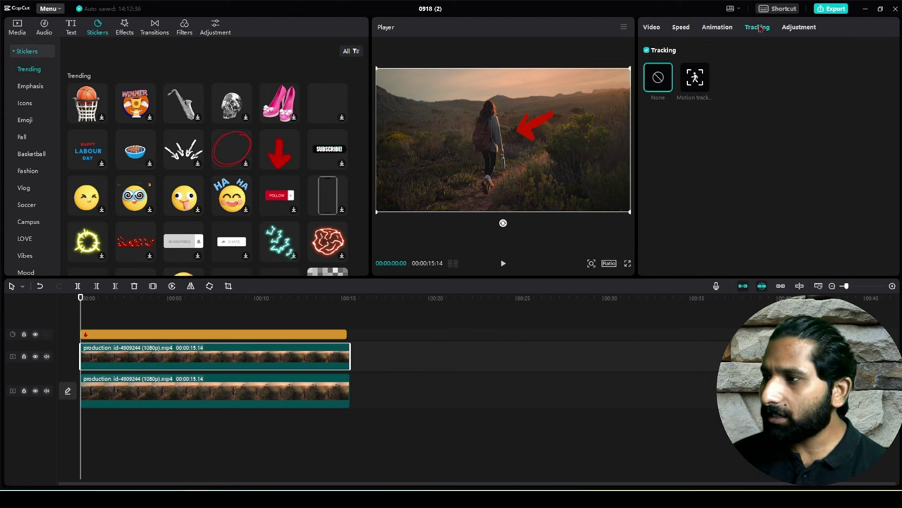
pyautogui.click(703, 76)
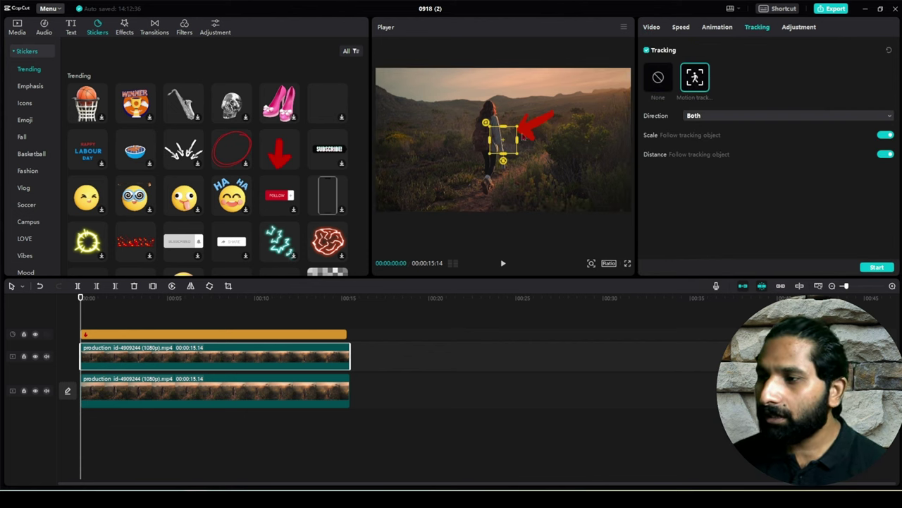
pyautogui.moveTo(506, 143); pyautogui.dragTo(494, 132)
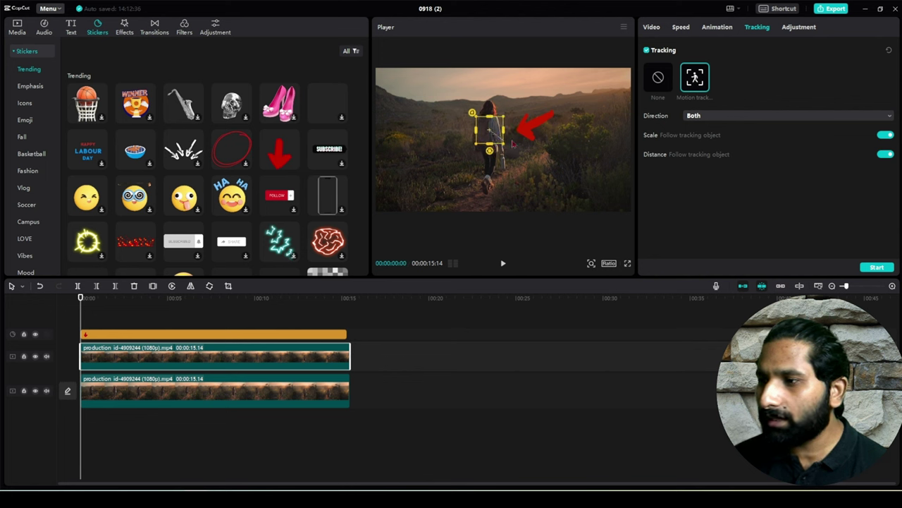
pyautogui.moveTo(490, 130); pyautogui.dragTo(488, 183)
pyautogui.moveTo(488, 145); pyautogui.dragTo(488, 159)
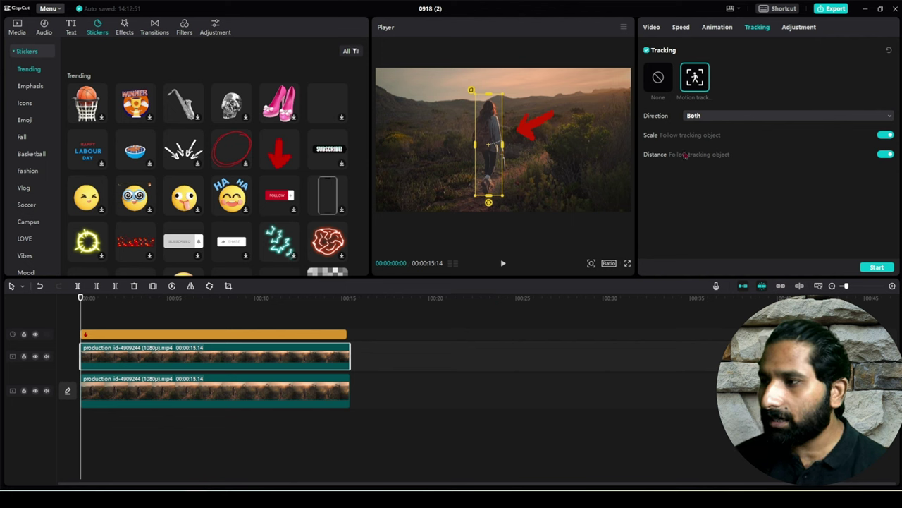
# Step: Choose Both as the tracking direction and start the motion tracking analysis
pyautogui.click(719, 117)
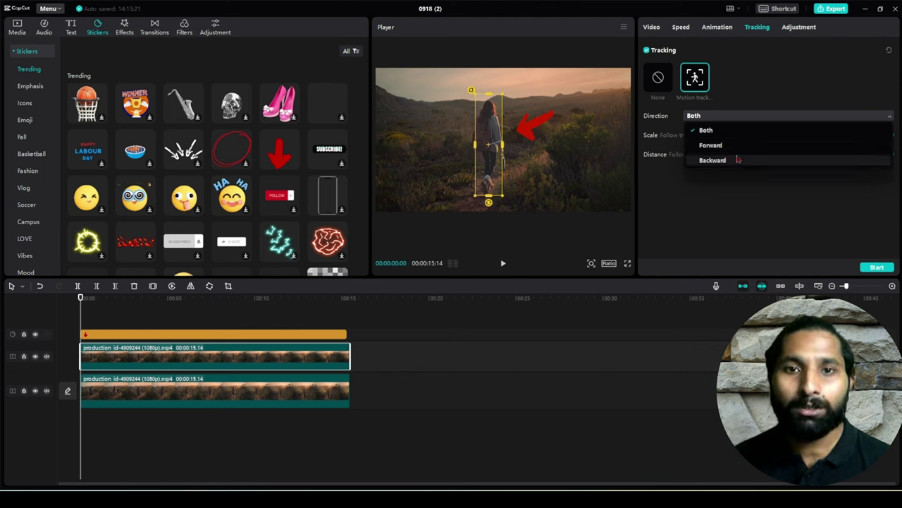
pyautogui.click(707, 130)
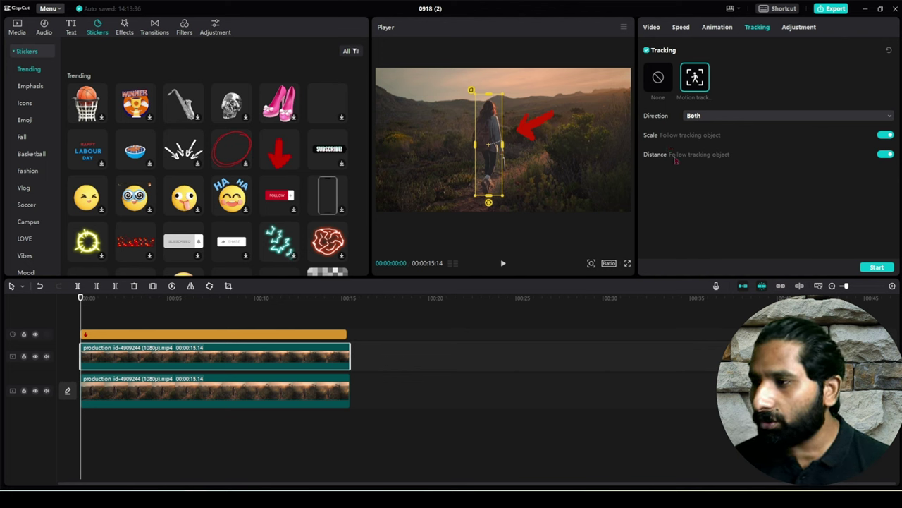
pyautogui.click(877, 267)
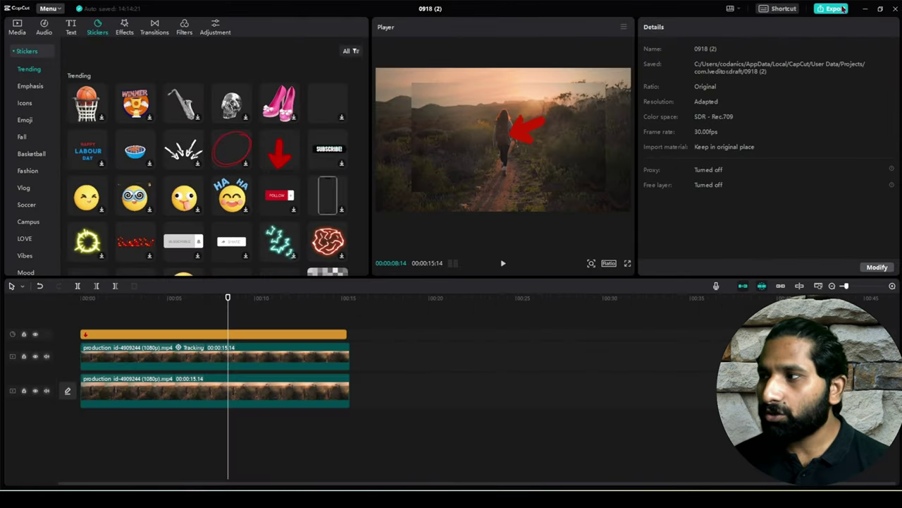
# Step: Export the motion-tracked arrow project
pyautogui.click(841, 9)
pyautogui.click(540, 379)
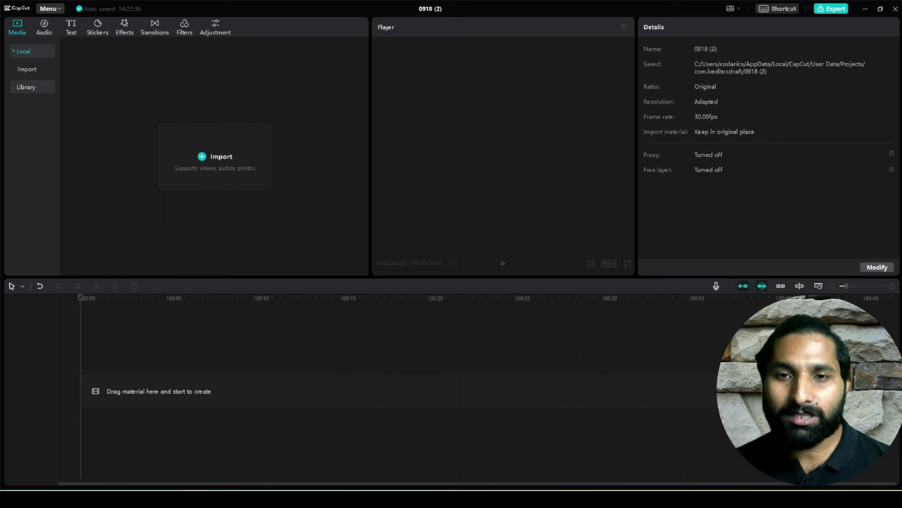
pyautogui.click(204, 157)
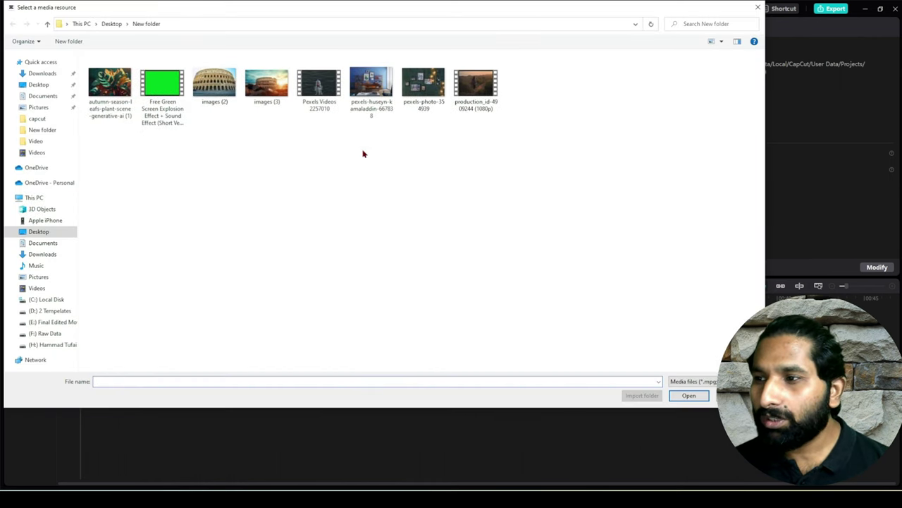
pyautogui.click(476, 83)
pyautogui.click(690, 395)
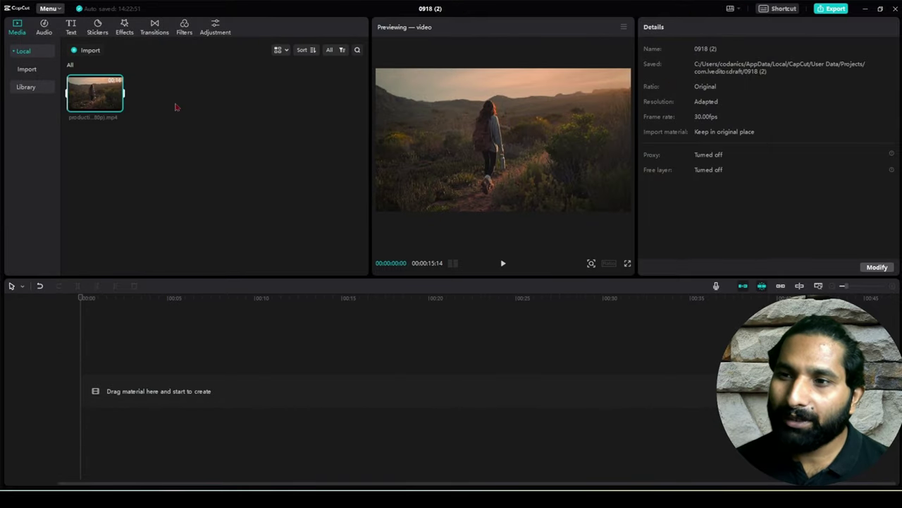
# Step: Import five pictures together: the autumn leaves, images (2), images (3), the blue room photo and pexels-photo-354939
pyautogui.click(87, 51)
pyautogui.click(106, 72)
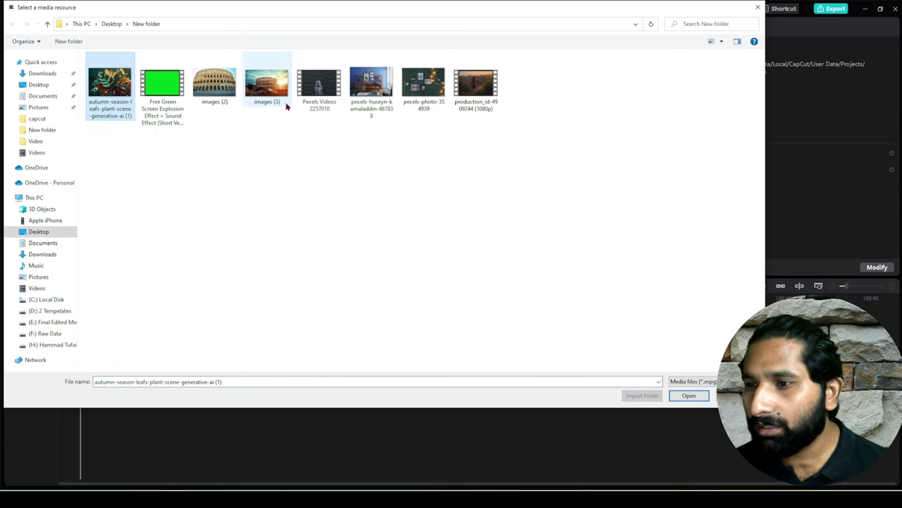
pyautogui.keyDown('ctrl'); pyautogui.click(225, 83); pyautogui.keyUp('ctrl')
pyautogui.keyDown('ctrl'); pyautogui.click(267, 86); pyautogui.keyUp('ctrl')
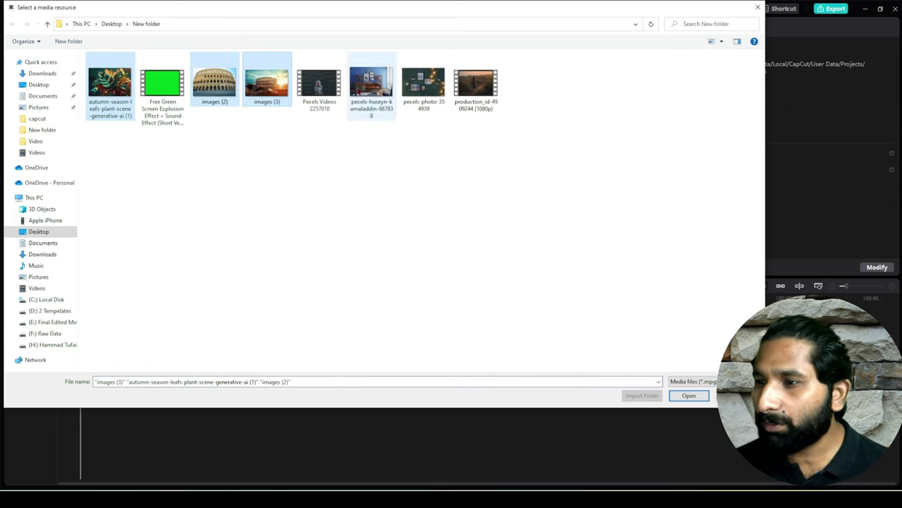
pyautogui.keyDown('ctrl'); pyautogui.click(372, 85); pyautogui.keyUp('ctrl')
pyautogui.keyDown('ctrl'); pyautogui.click(425, 84); pyautogui.keyUp('ctrl')
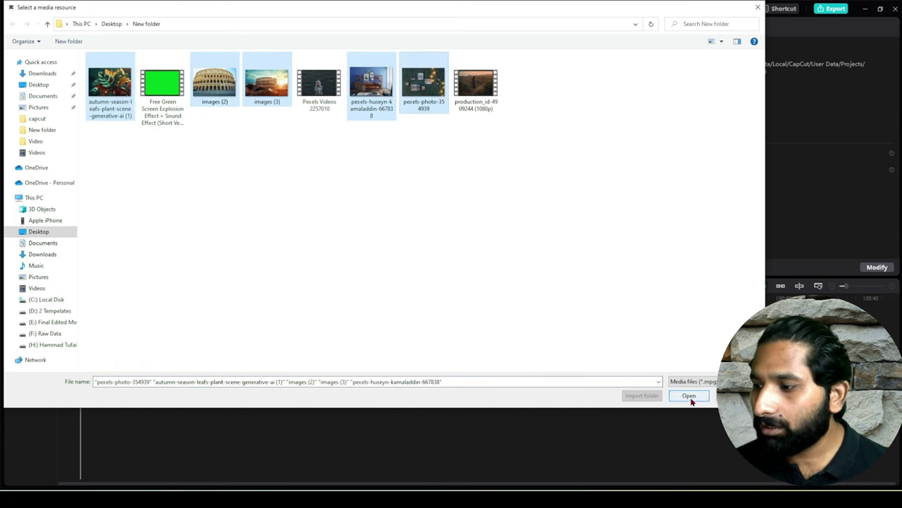
pyautogui.click(689, 396)
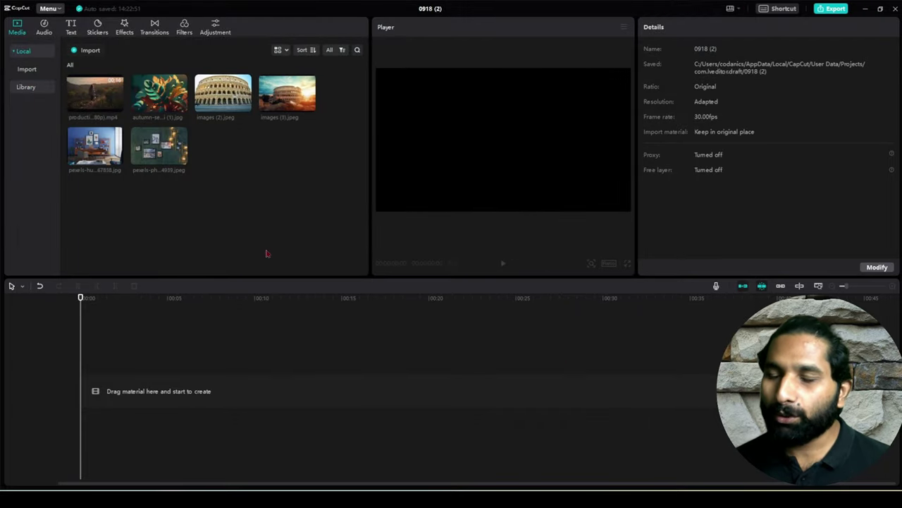
# Step: Add the walking-woman video at the timeline start and place images (2).jpeg on a layer above it at about 1.6 seconds
pyautogui.click(116, 105)
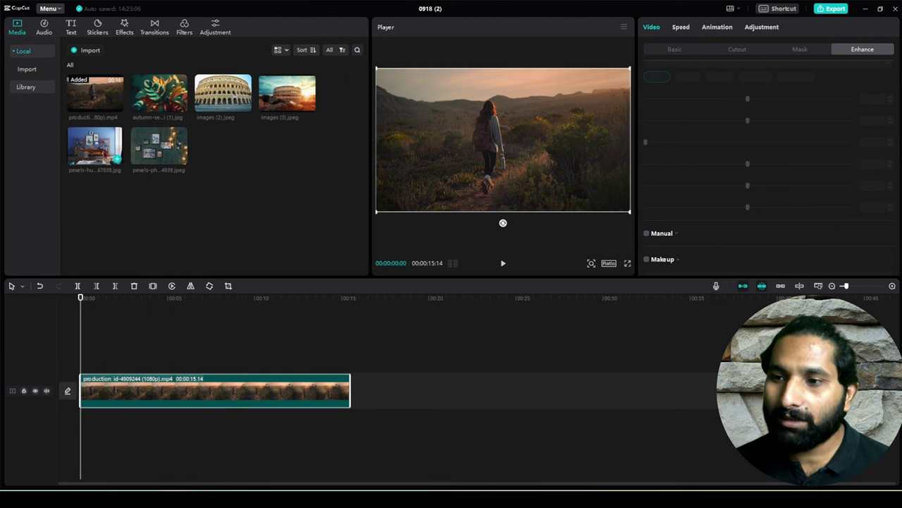
pyautogui.moveTo(229, 95); pyautogui.dragTo(110, 361)
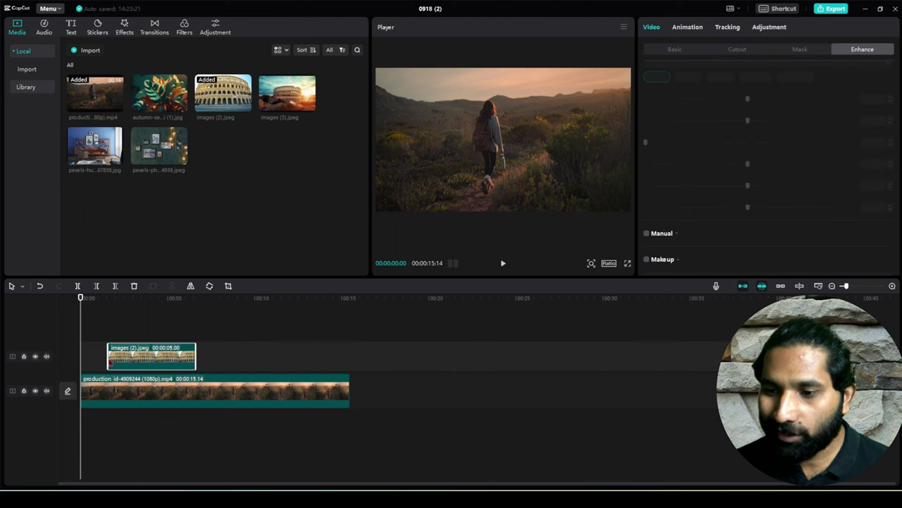
# Step: Scale the images (2).jpeg overlay to about 27% and move it to the frame's upper-left corner, at about X -1293, Y 669
pyautogui.click(106, 329)
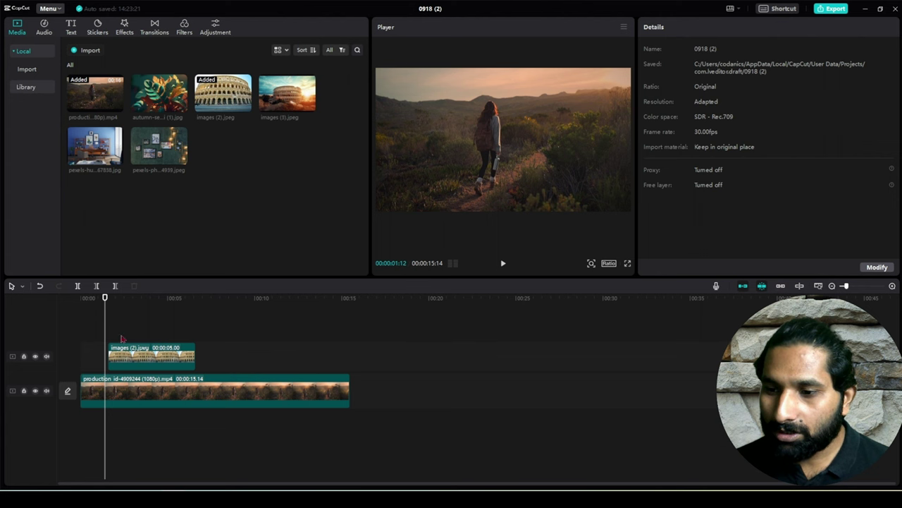
pyautogui.click(118, 325)
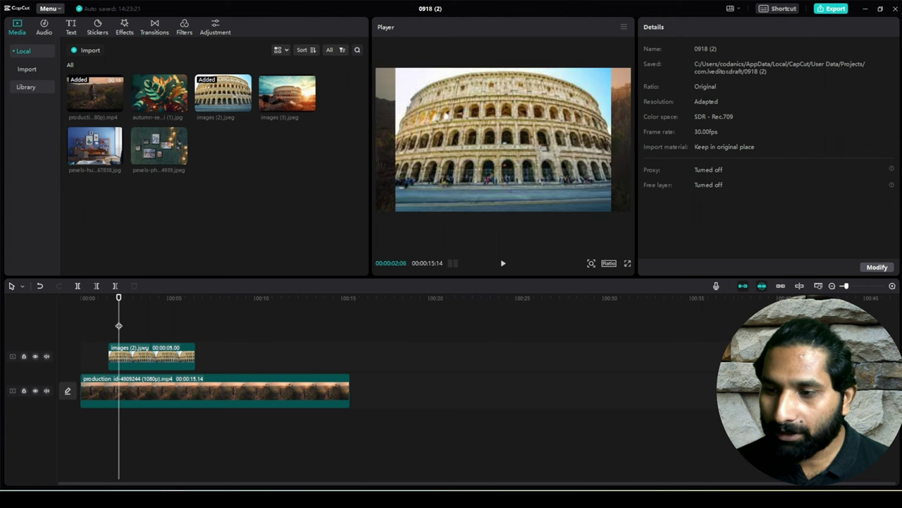
pyautogui.click(516, 152)
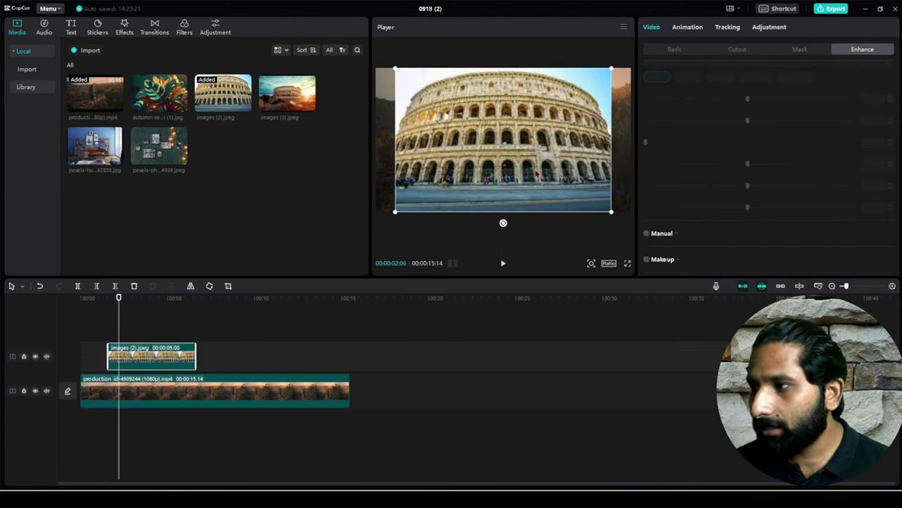
pyautogui.click(677, 49)
pyautogui.moveTo(682, 100); pyautogui.dragTo(661, 100)
pyautogui.moveTo(506, 144); pyautogui.dragTo(428, 107)
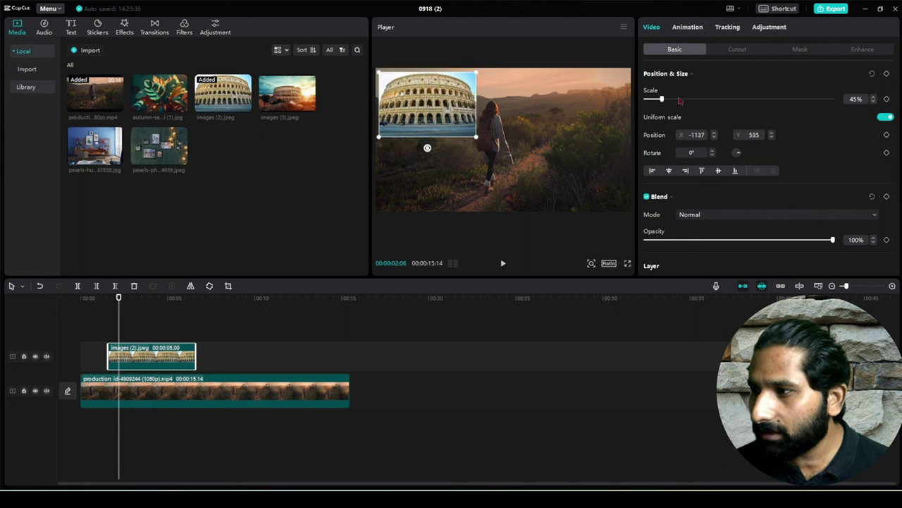
pyautogui.moveTo(663, 101); pyautogui.dragTo(656, 103)
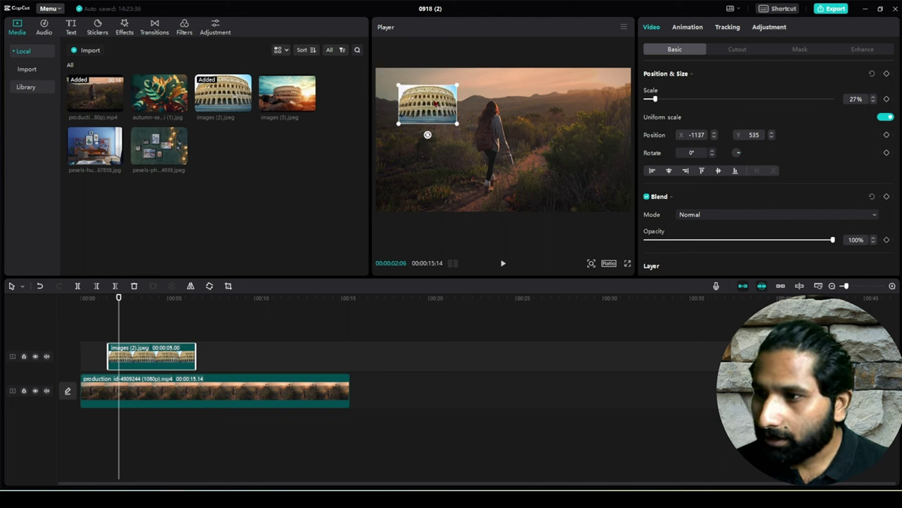
pyautogui.moveTo(435, 103); pyautogui.dragTo(425, 94)
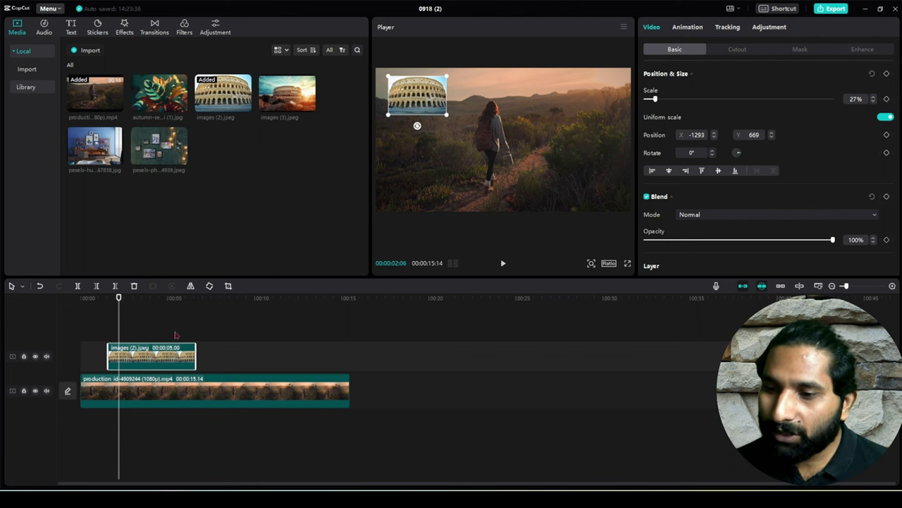
# Step: Add images (3).jpeg on a new layer at 3 seconds, scaled to about 32% in the frame's lower-right corner
pyautogui.moveTo(134, 328); pyautogui.dragTo(132, 328)
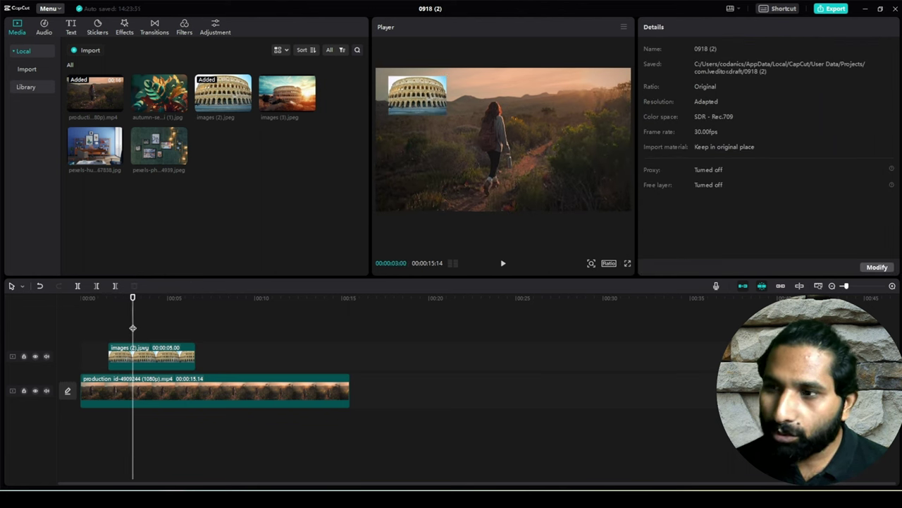
pyautogui.moveTo(289, 95); pyautogui.dragTo(135, 327)
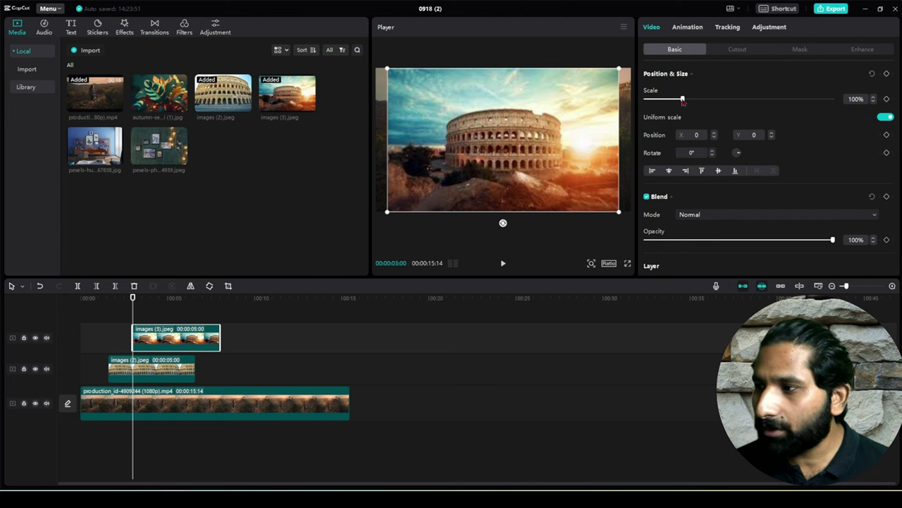
pyautogui.moveTo(682, 99); pyautogui.dragTo(657, 110)
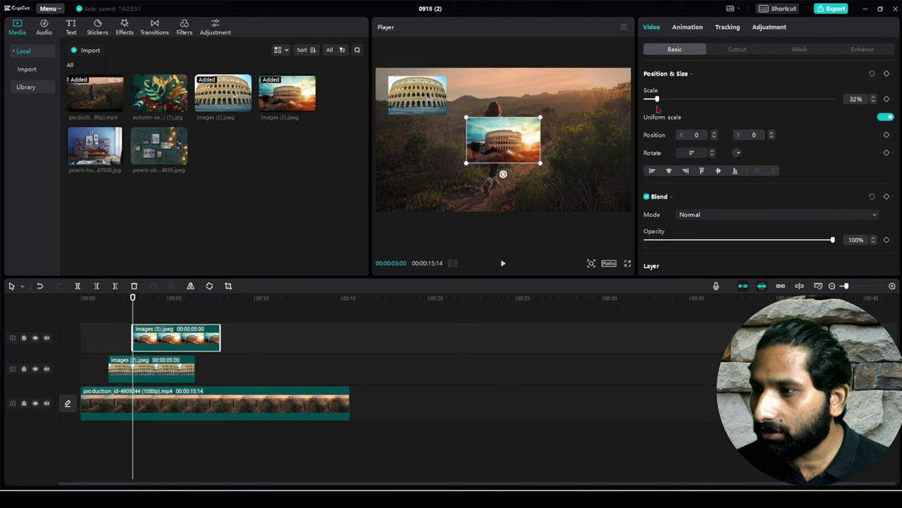
pyautogui.moveTo(505, 148); pyautogui.dragTo(585, 188)
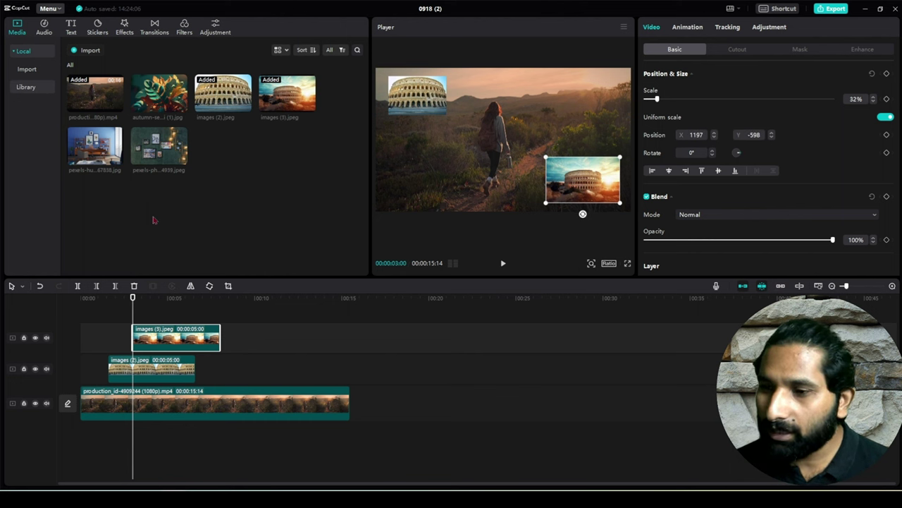
# Step: Add pexels-photo-354939.jpeg on a new layer at 00:00:04:11, scaled to about 29% in the frame's lower-left corner
pyautogui.click(158, 315)
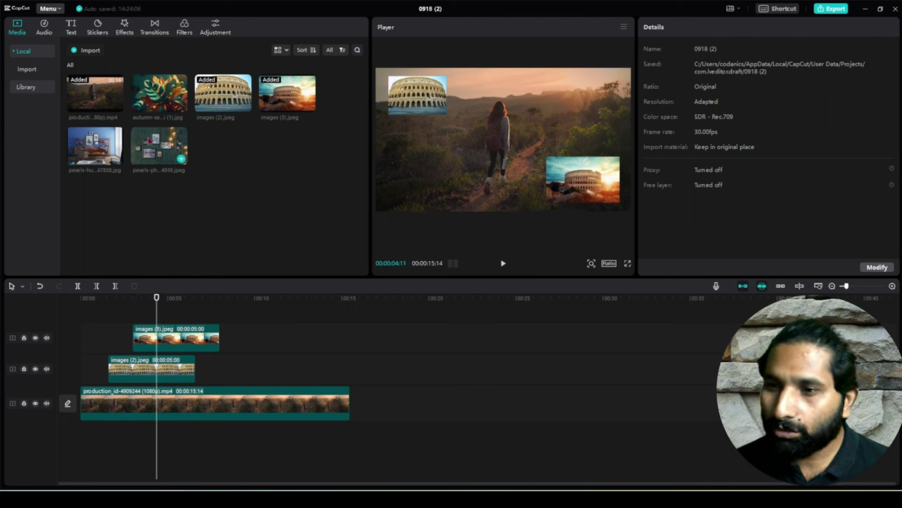
pyautogui.moveTo(155, 148); pyautogui.dragTo(161, 314)
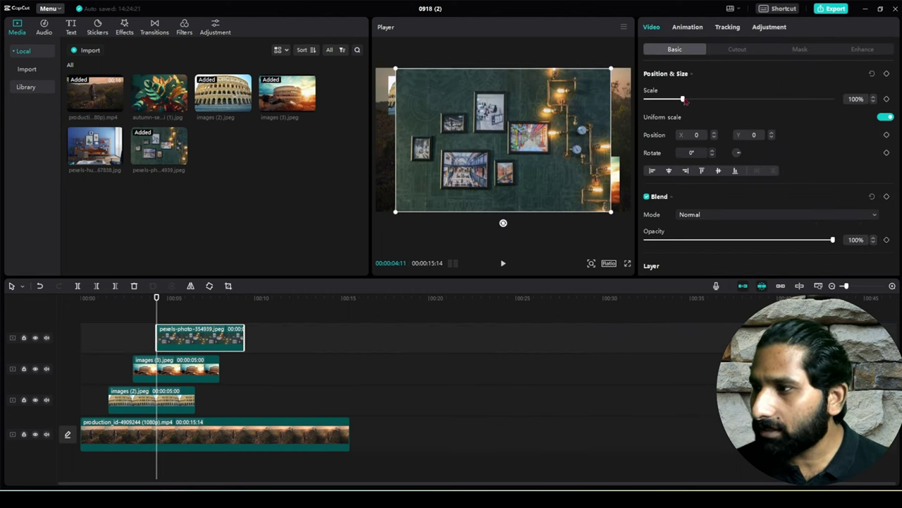
pyautogui.moveTo(683, 100); pyautogui.dragTo(660, 110)
pyautogui.moveTo(508, 145); pyautogui.dragTo(427, 184)
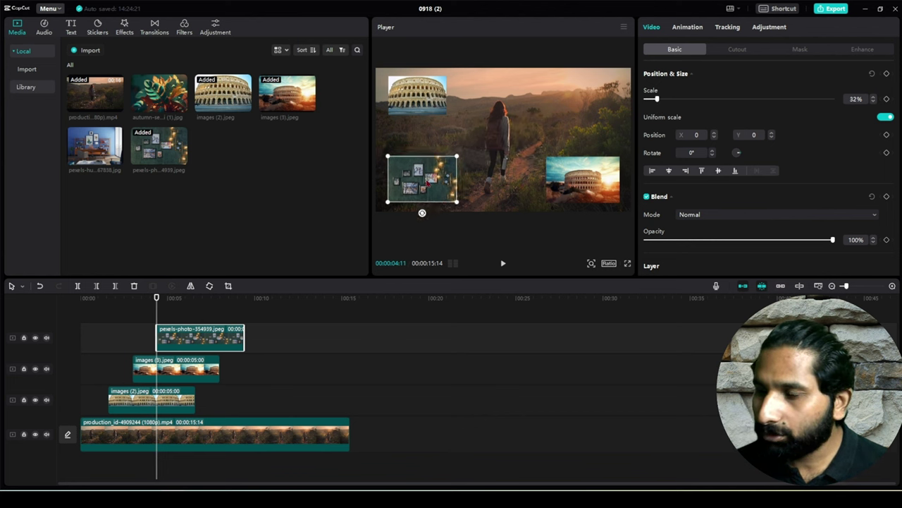
pyautogui.moveTo(456, 156); pyautogui.dragTo(454, 158)
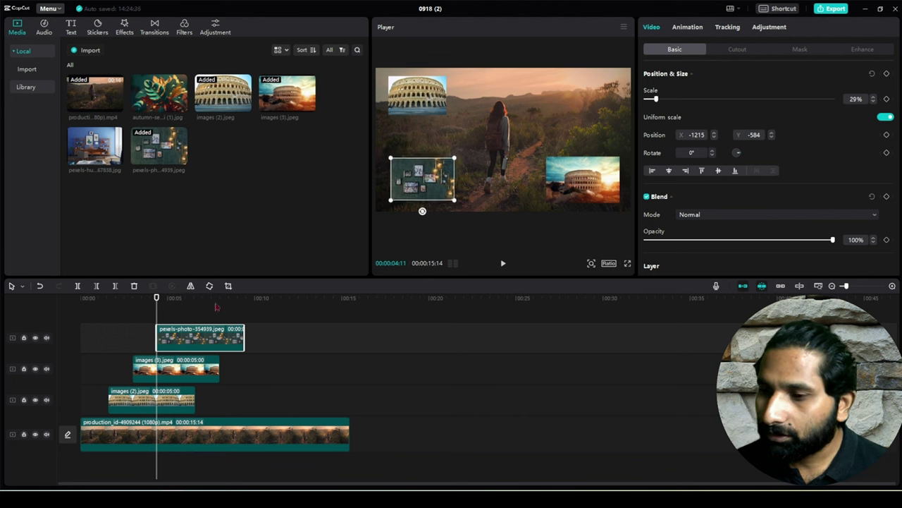
# Step: Add the blue room photo on a new layer at 00:00:05:20, scaled to about 29% in the frame's upper-right corner
pyautogui.click(179, 303)
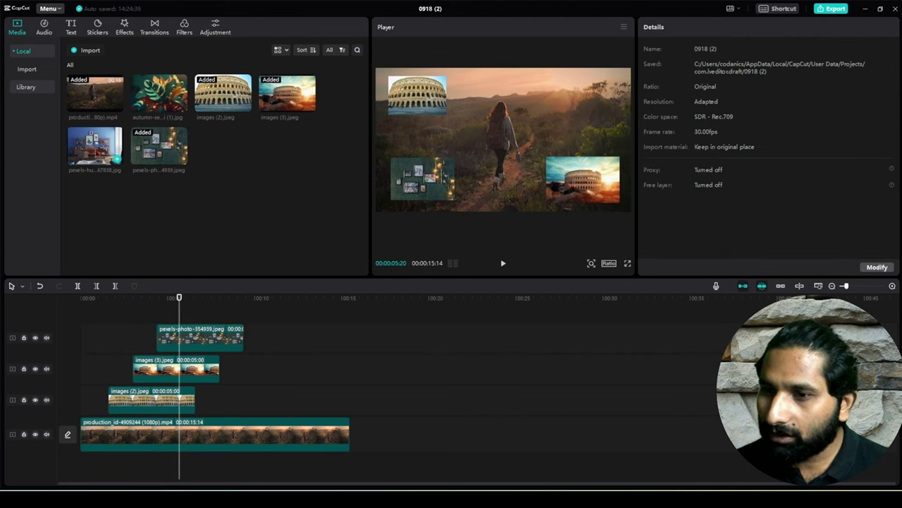
pyautogui.moveTo(102, 152); pyautogui.dragTo(180, 310)
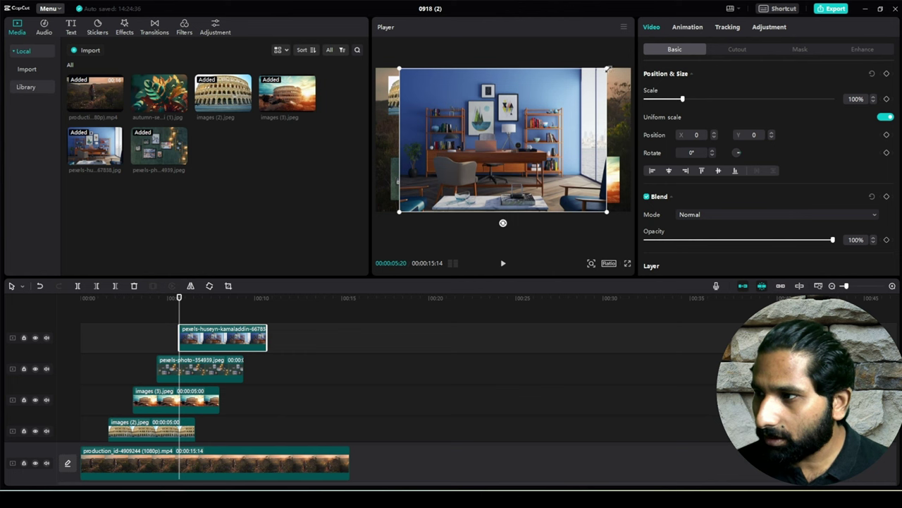
pyautogui.moveTo(608, 69); pyautogui.dragTo(540, 114)
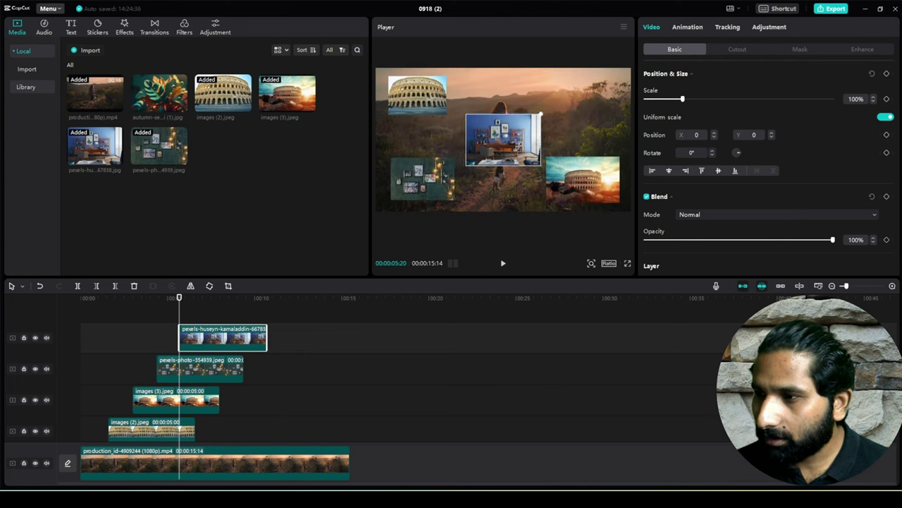
pyautogui.moveTo(497, 145); pyautogui.dragTo(576, 110)
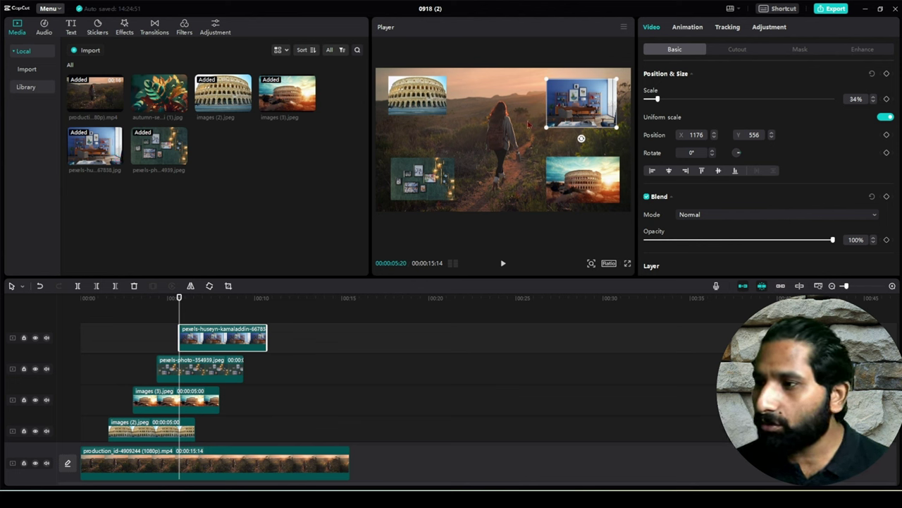
pyautogui.moveTo(547, 127); pyautogui.dragTo(555, 121)
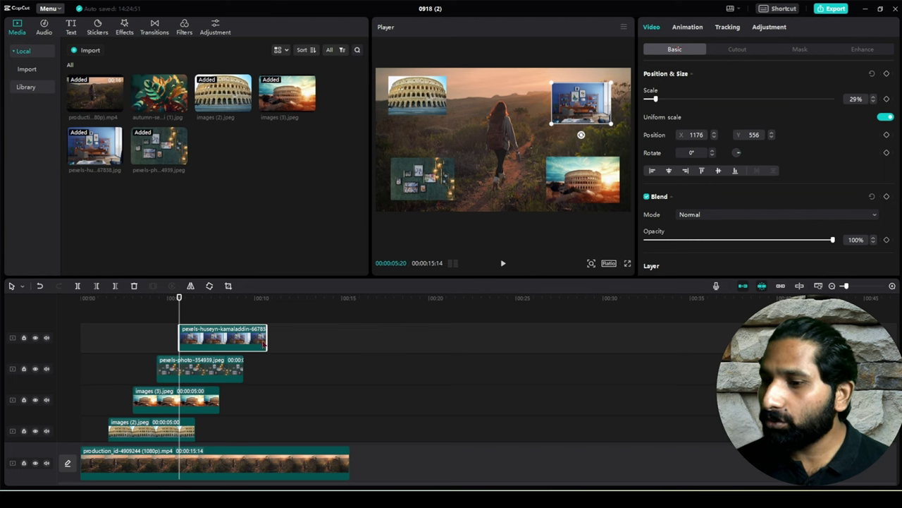
# Step: Apply the "Rota...ning" In animation to the images (2).jpeg overlay
pyautogui.click(148, 425)
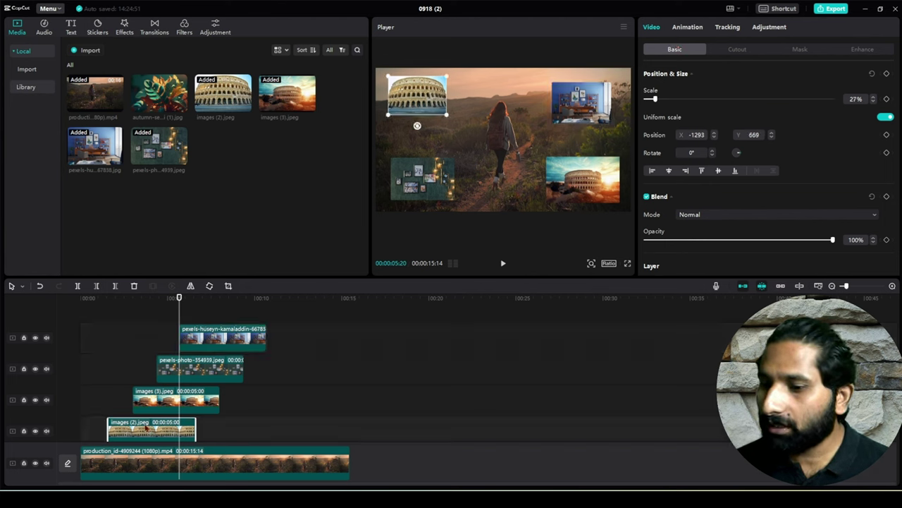
pyautogui.click(683, 28)
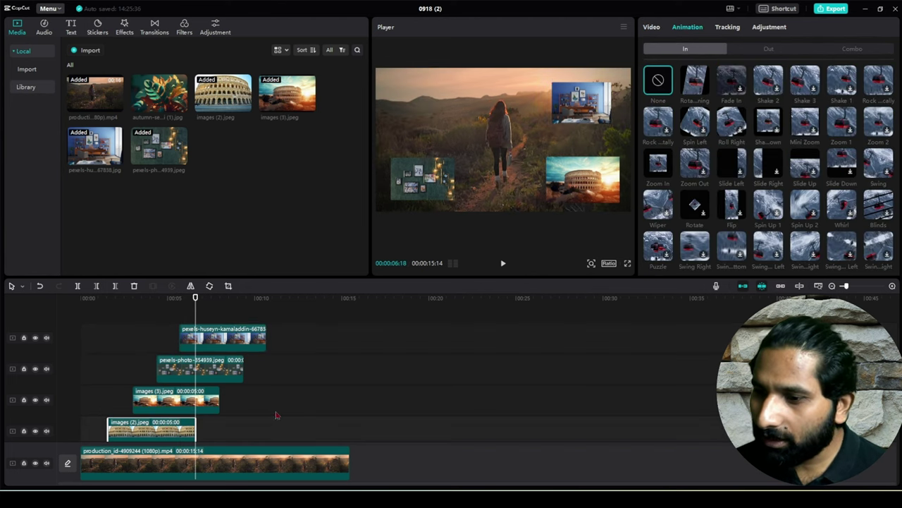
pyautogui.click(276, 416)
pyautogui.click(115, 393)
pyautogui.click(122, 433)
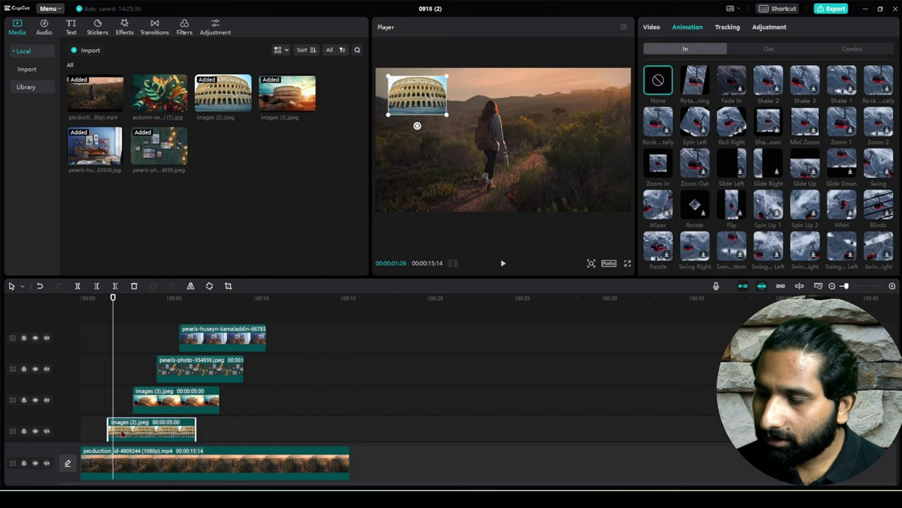
pyautogui.moveTo(113, 302); pyautogui.dragTo(188, 311)
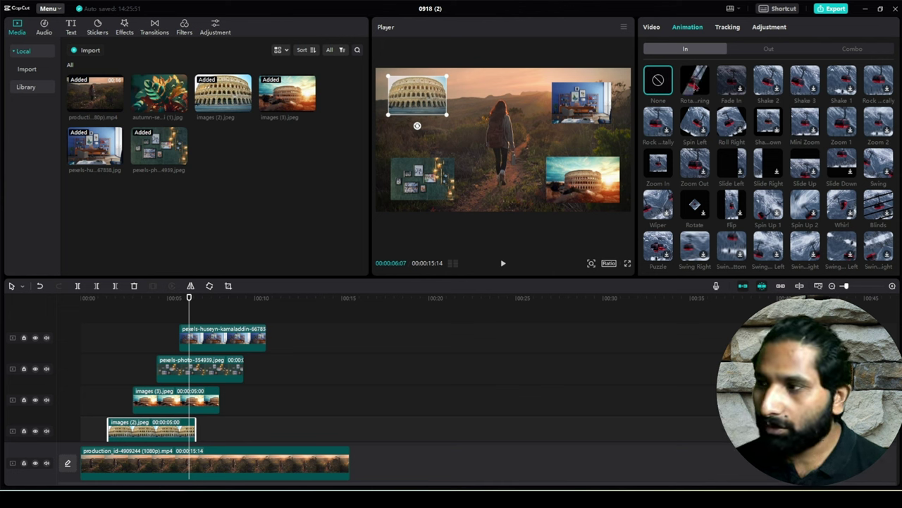
pyautogui.click(695, 86)
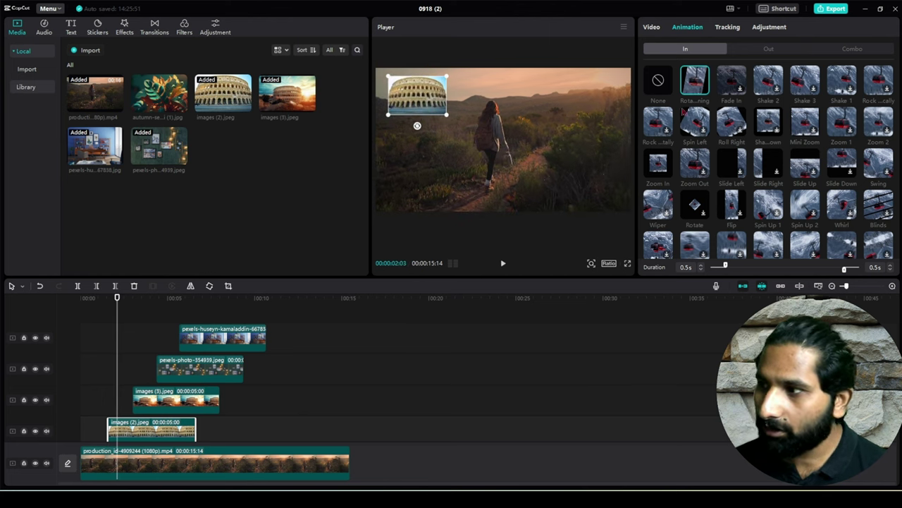
pyautogui.click(696, 92)
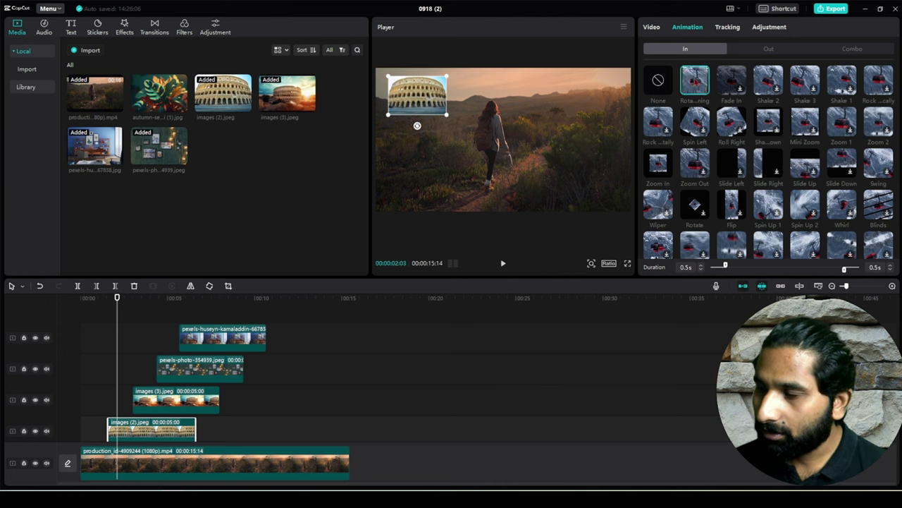
# Step: Apply the Fade In animation to images (3).jpeg and the Roll Right In animation to pexels-photo-354939.jpeg
pyautogui.click(167, 406)
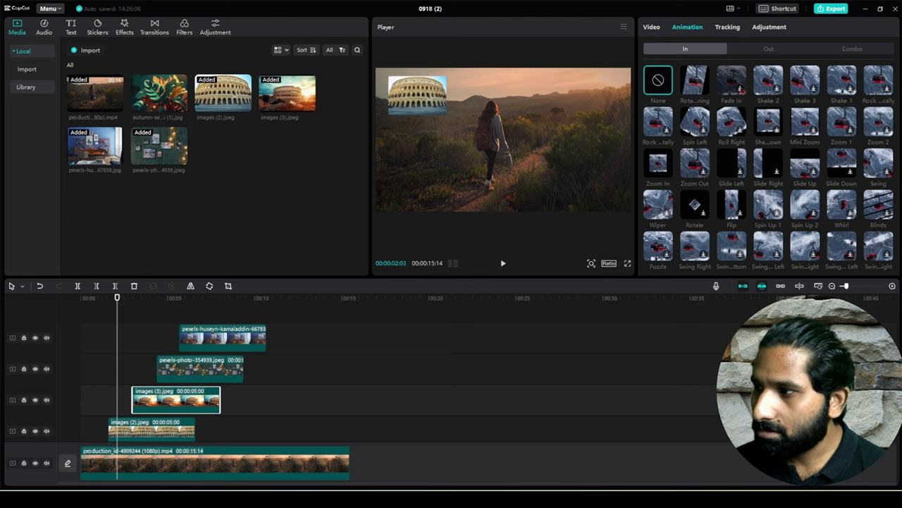
pyautogui.click(739, 88)
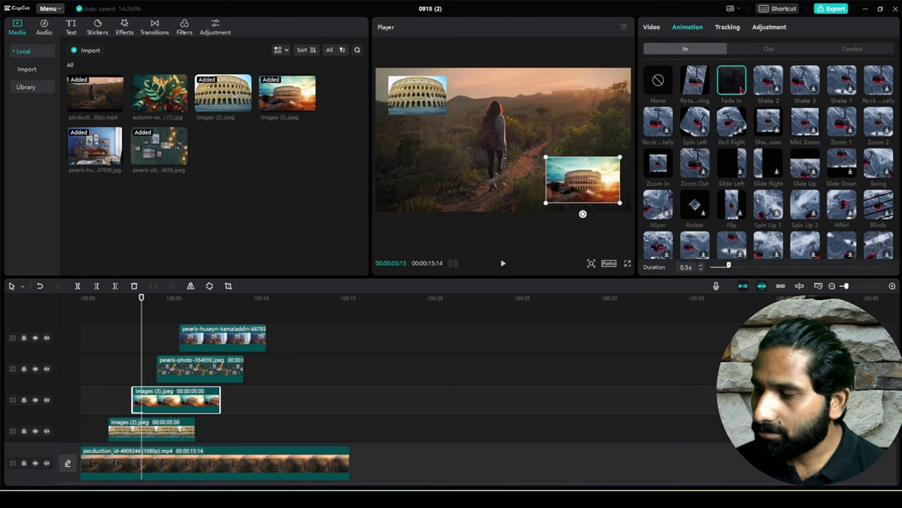
pyautogui.click(198, 370)
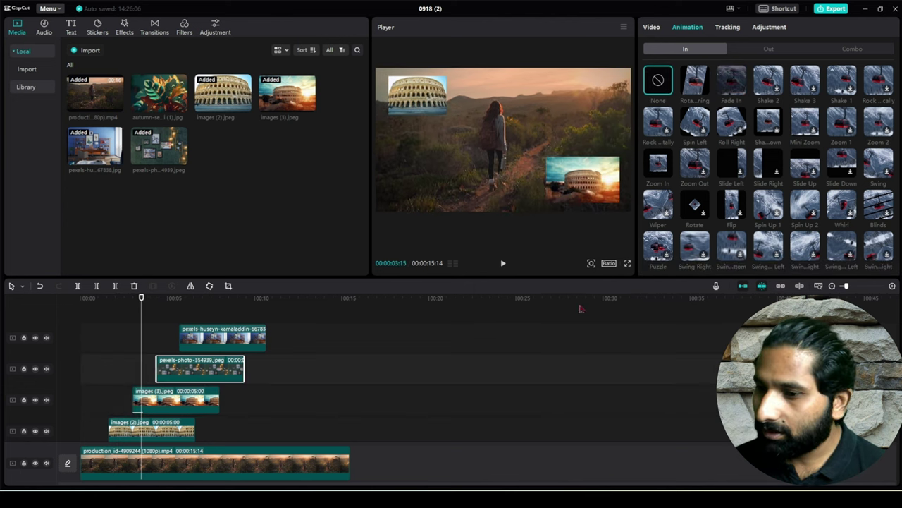
pyautogui.click(740, 130)
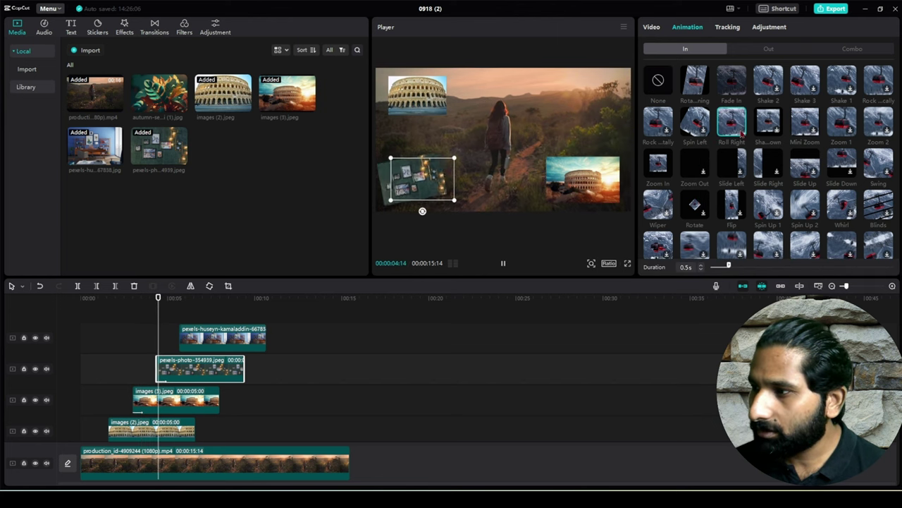
# Step: Apply the Shake 3 In animation to the blue room photo and reapply "Rota...ning" to images (2).jpeg
pyautogui.click(234, 330)
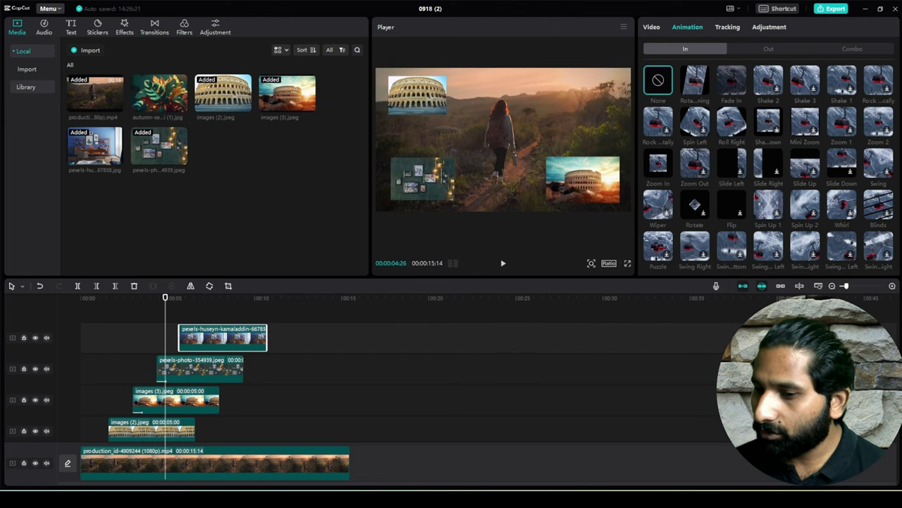
pyautogui.click(806, 88)
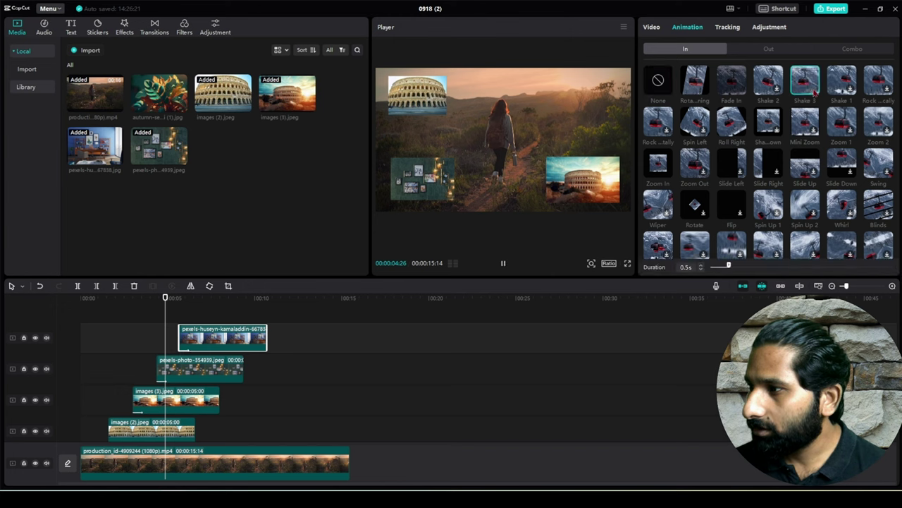
pyautogui.click(143, 434)
pyautogui.click(702, 83)
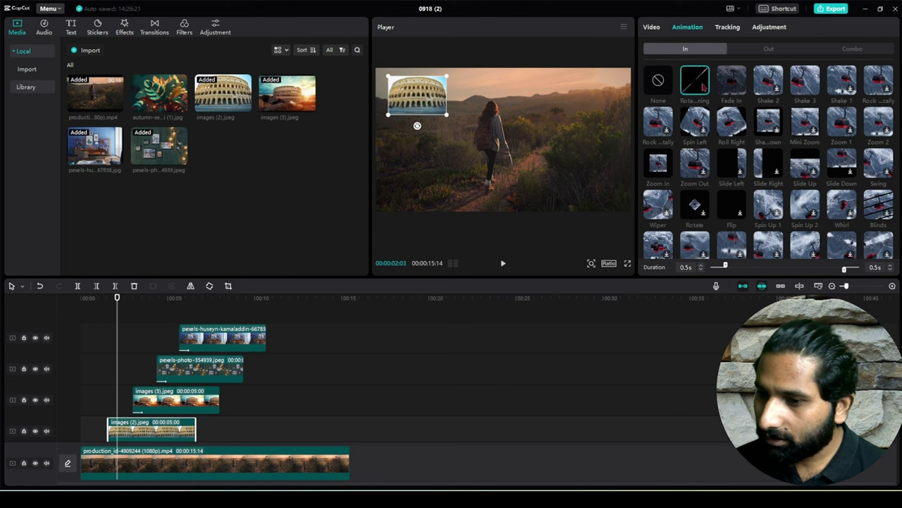
pyautogui.click(701, 83)
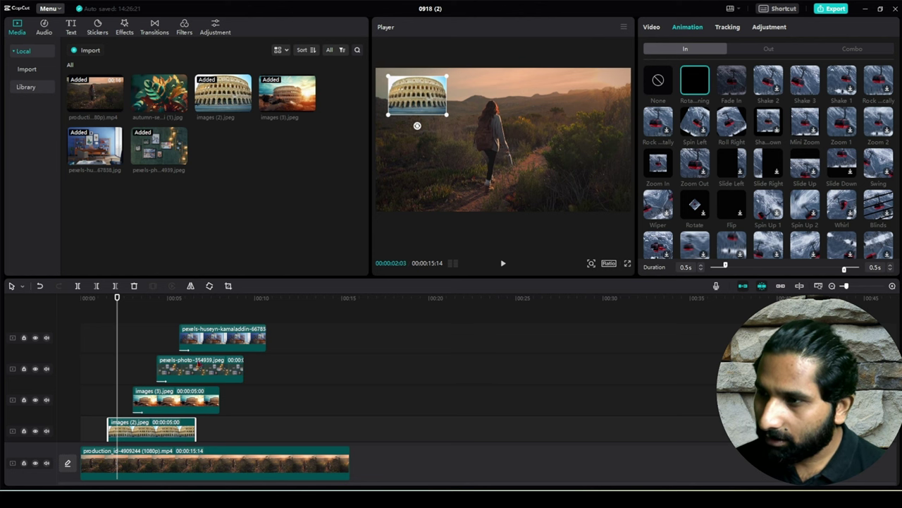
pyautogui.scroll(-2, 145, 344)
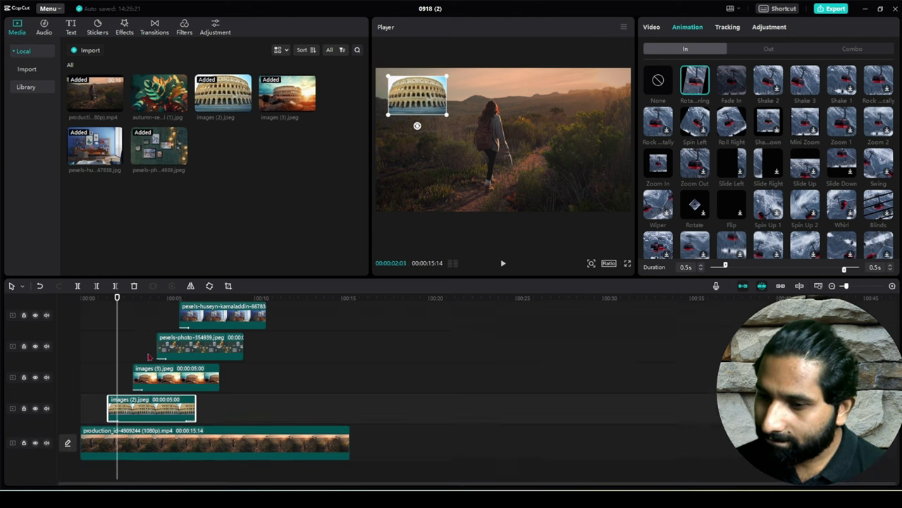
pyautogui.scroll(1, 308, 460)
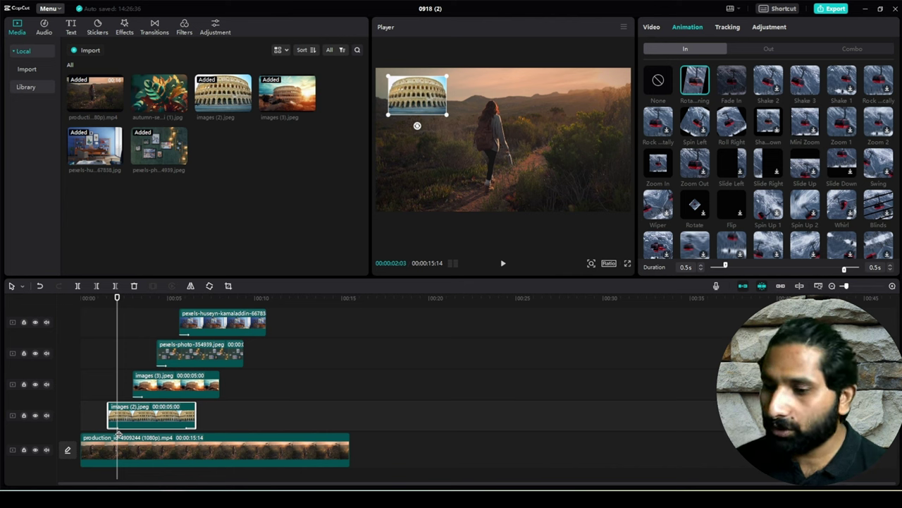
# Step: Apply the "Rota...sing" Out animation to images (2).jpeg and the "Rota...ut 2" Out animation to images (3).jpeg
pyautogui.click(767, 49)
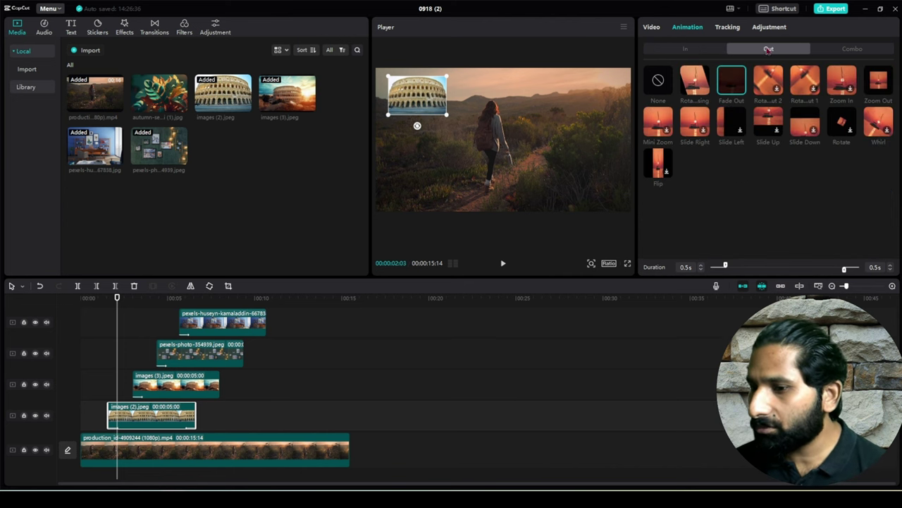
pyautogui.click(703, 83)
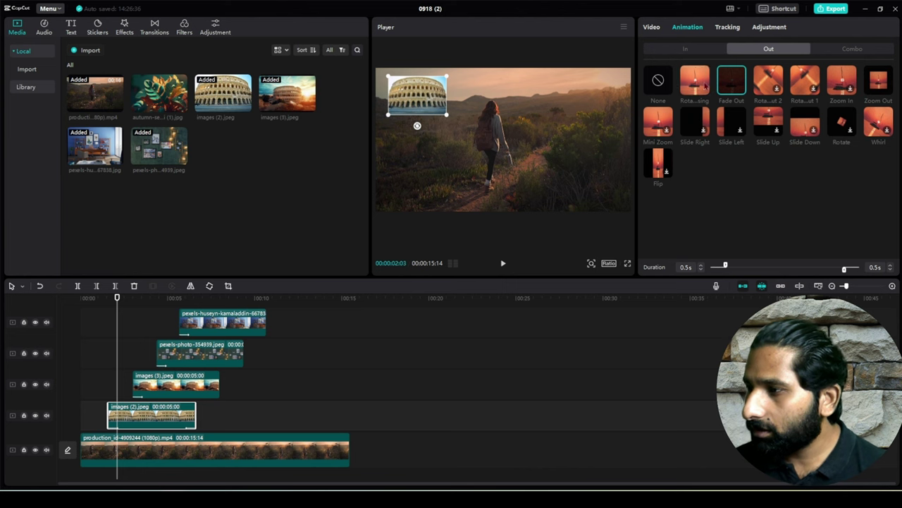
pyautogui.click(211, 390)
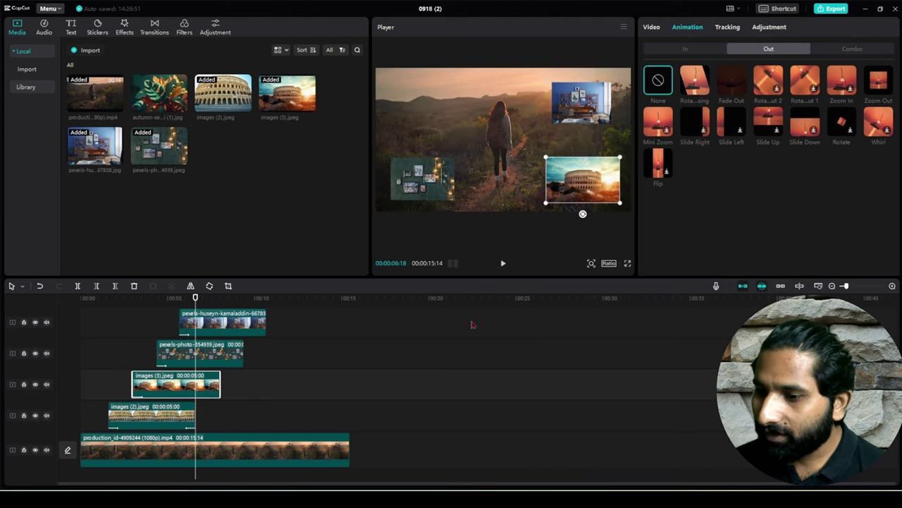
pyautogui.click(777, 87)
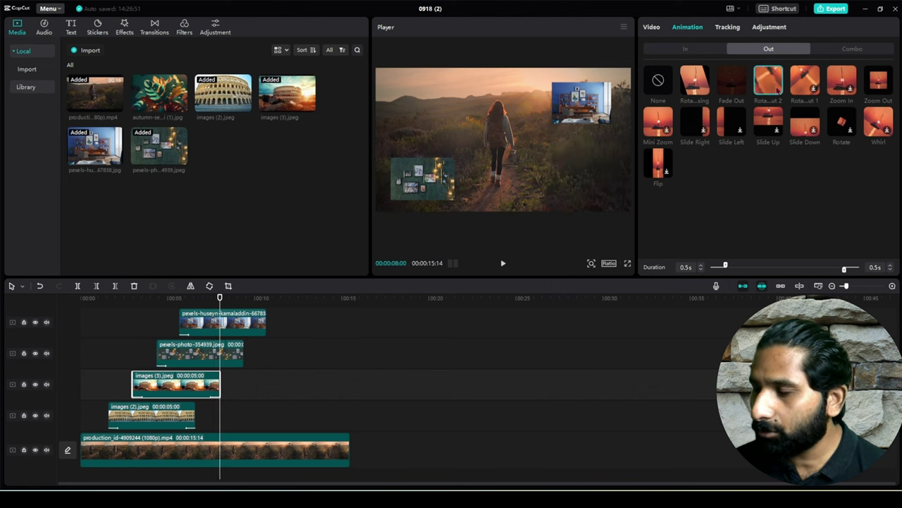
# Step: Apply the Slide Left Out animation to pexels-photo-354939.jpeg and the Slide Down Out animation to the blue room photo
pyautogui.click(224, 358)
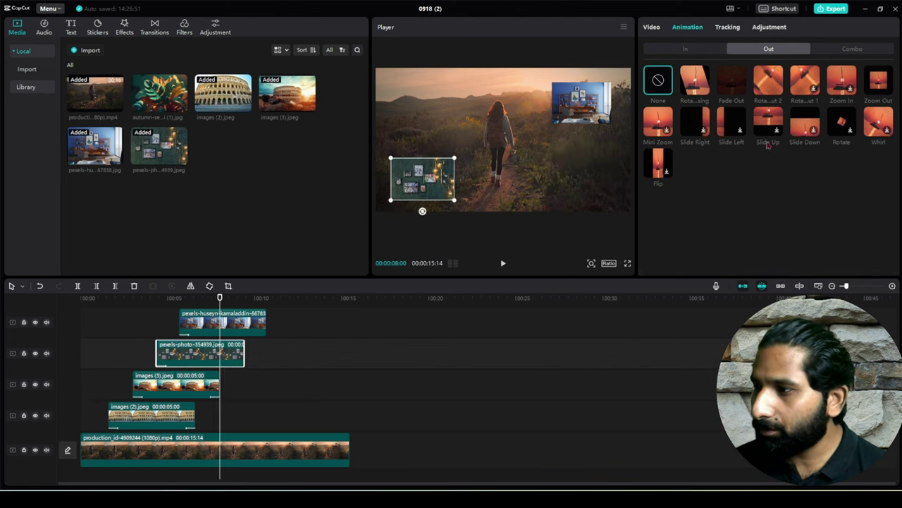
pyautogui.click(736, 127)
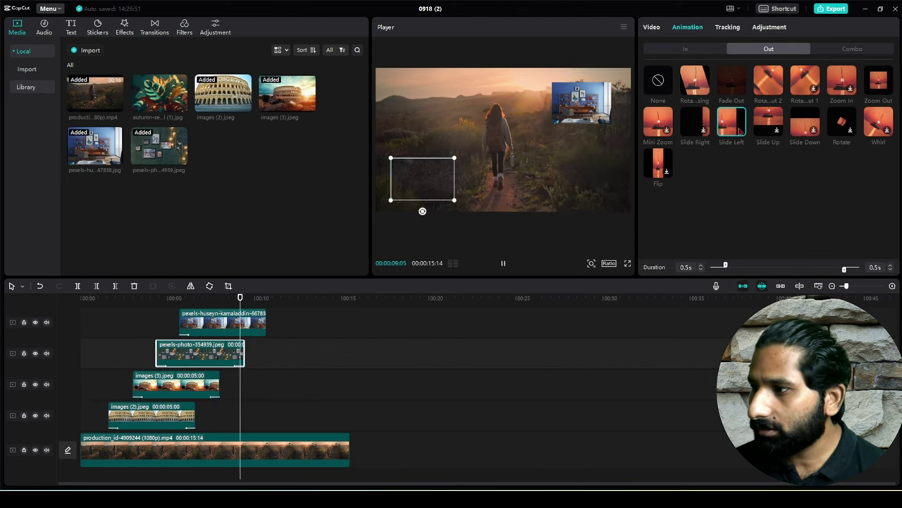
pyautogui.click(217, 327)
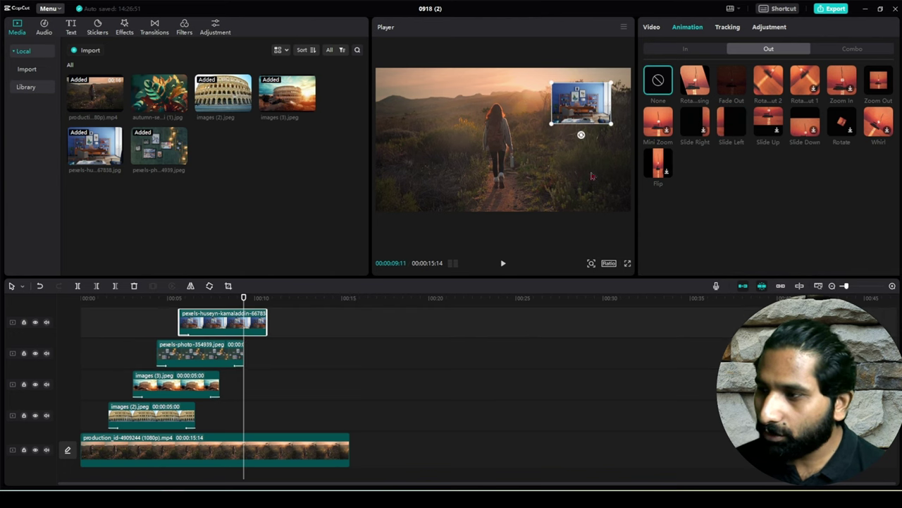
pyautogui.click(802, 132)
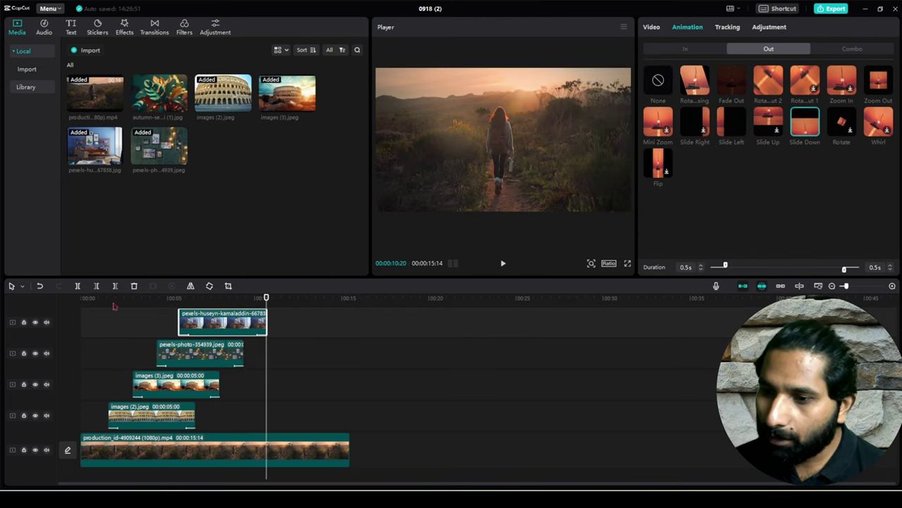
# Step: Play the sequence from 00:00:00:25 to review the entrance and exit animations of all four picture overlays
pyautogui.moveTo(101, 304); pyautogui.dragTo(96, 305)
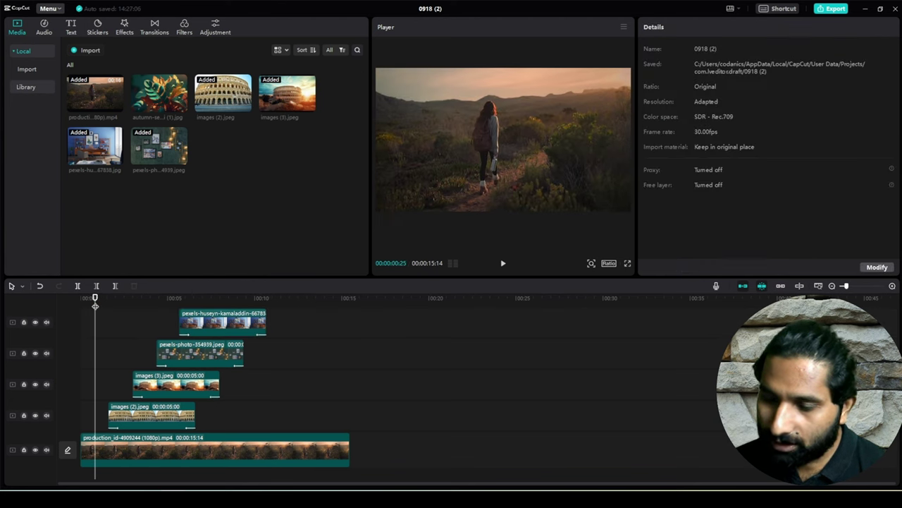
pyautogui.press('space')
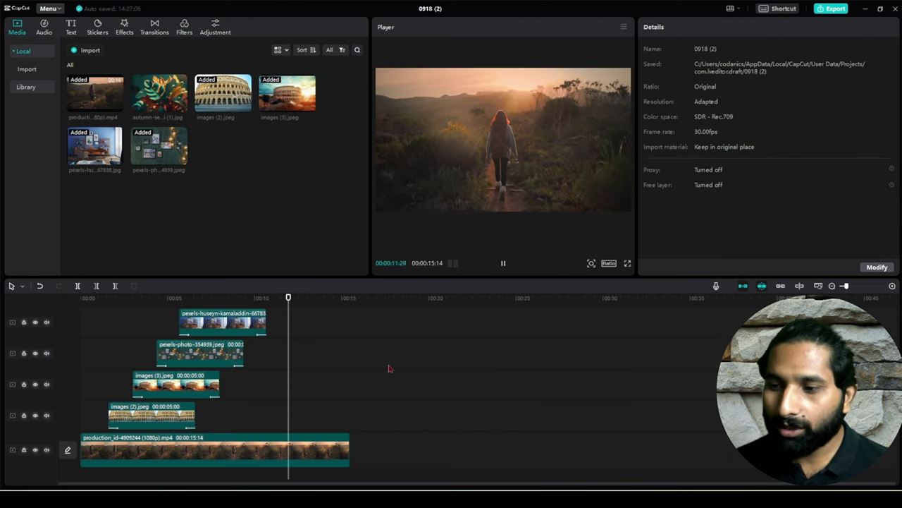
pyautogui.press('space')
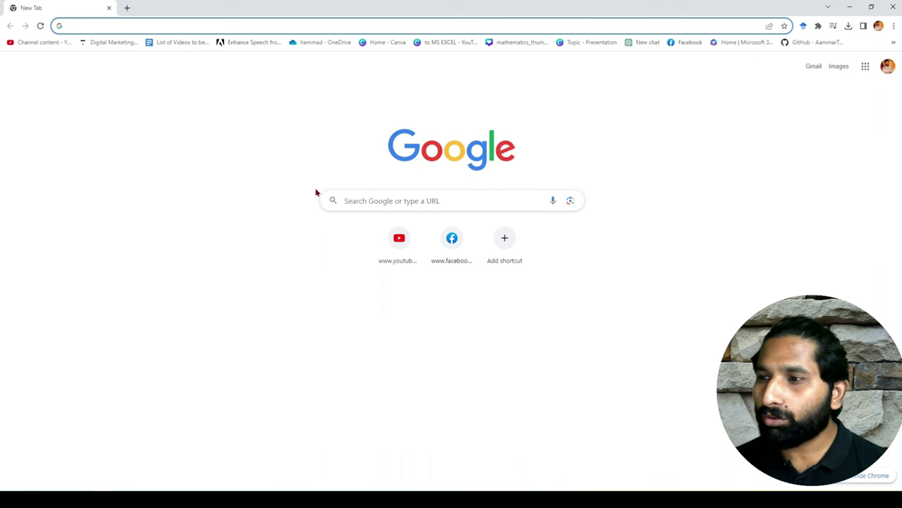
# Step: Open Canva in the browser, create a blank Presentation (16:9) design and set its background to solid medium blue
pyautogui.click(390, 42)
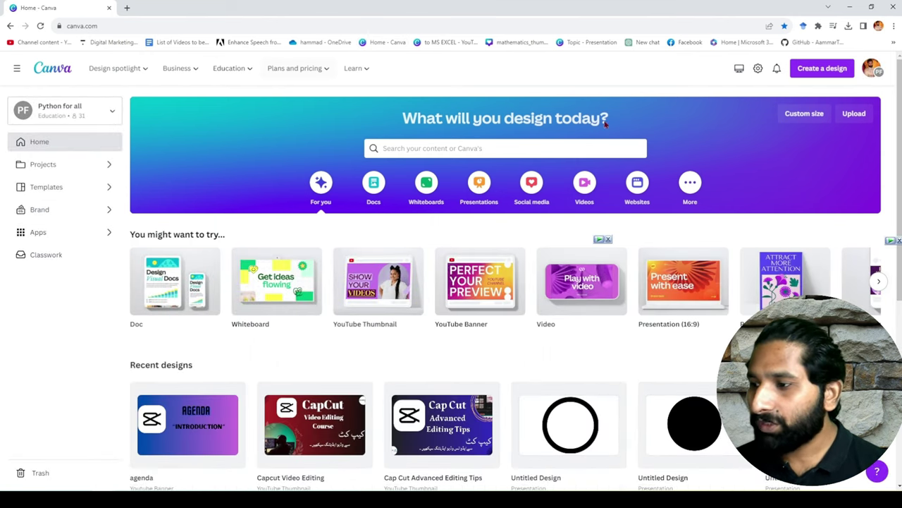
pyautogui.click(684, 287)
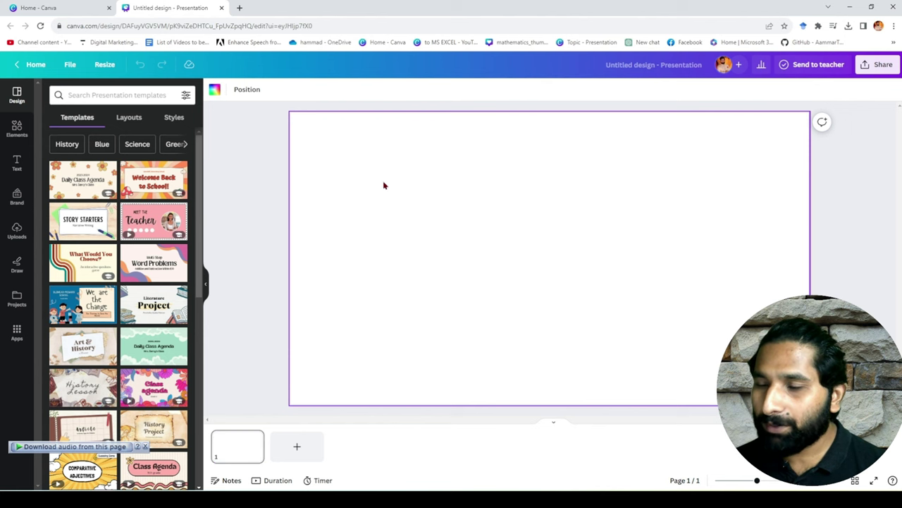
pyautogui.click(215, 91)
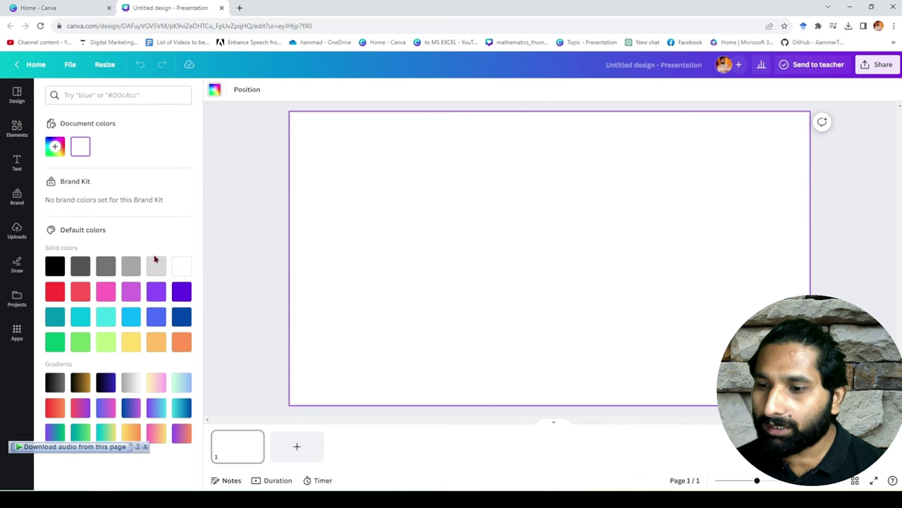
pyautogui.click(156, 318)
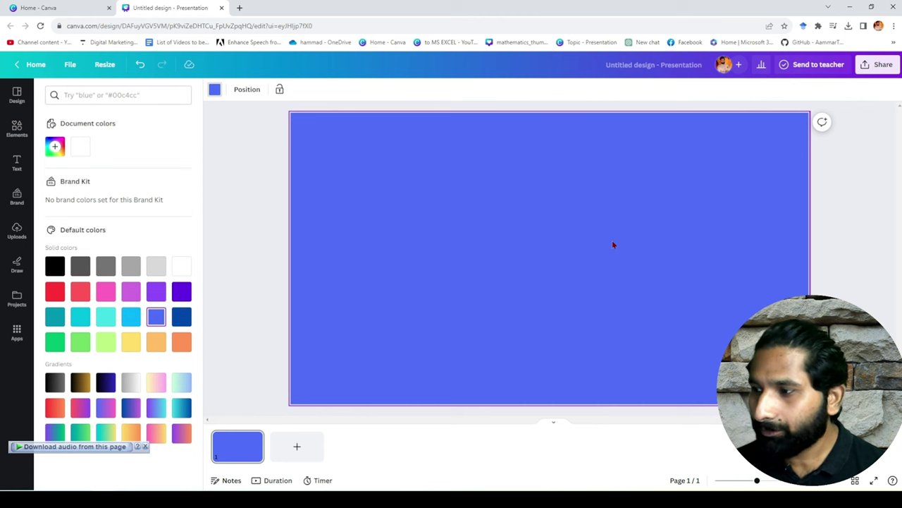
# Step: Download the blue Canva page as a JPG image at size 1 and quality 80
pyautogui.click(876, 64)
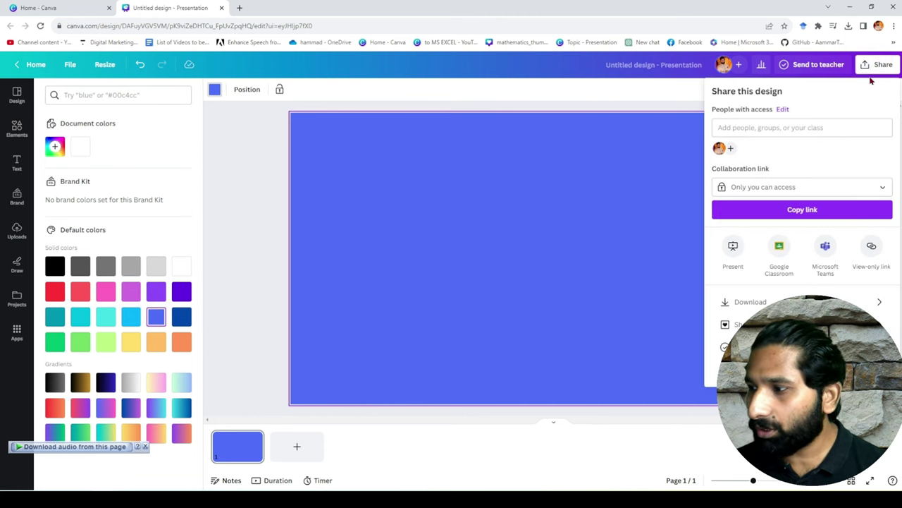
pyautogui.click(751, 302)
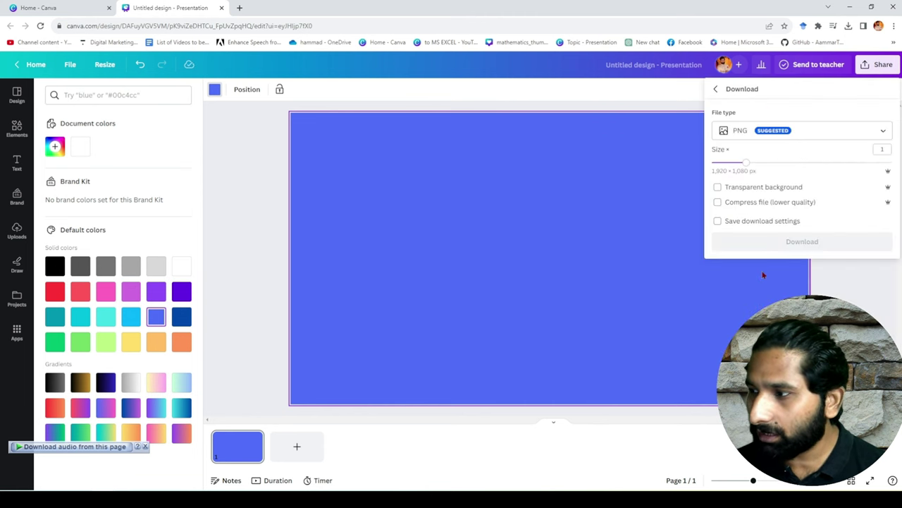
pyautogui.click(759, 138)
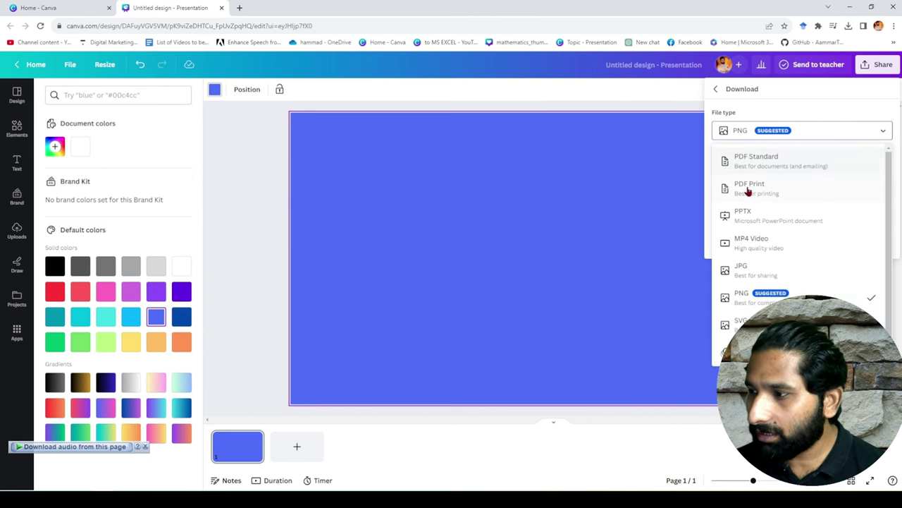
pyautogui.click(750, 213)
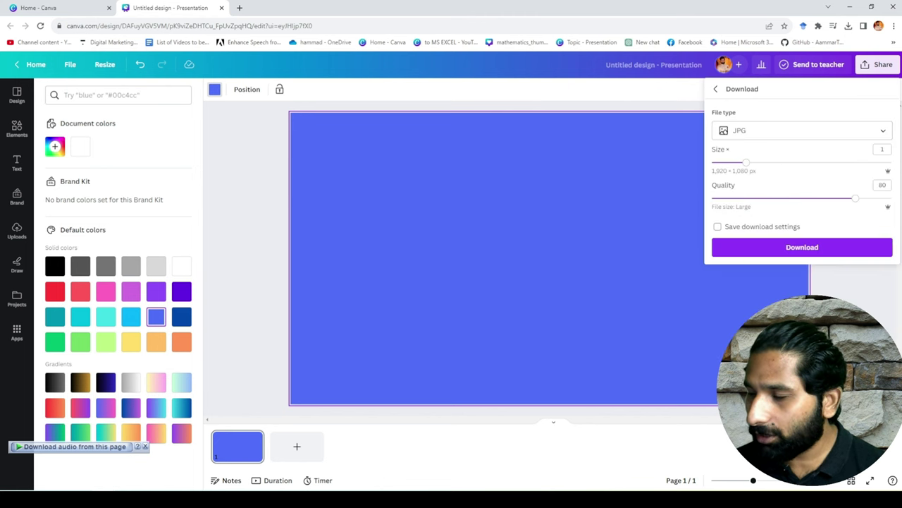
pyautogui.click(844, 247)
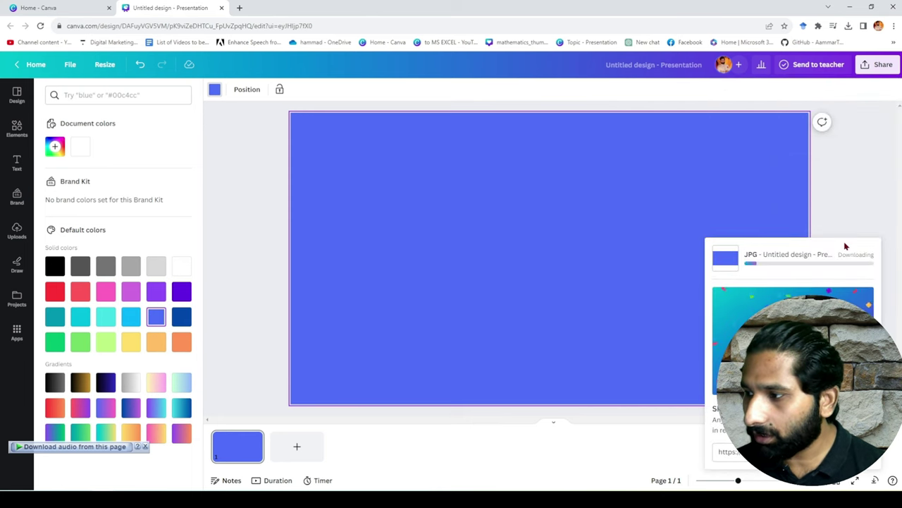
pyautogui.click(844, 241)
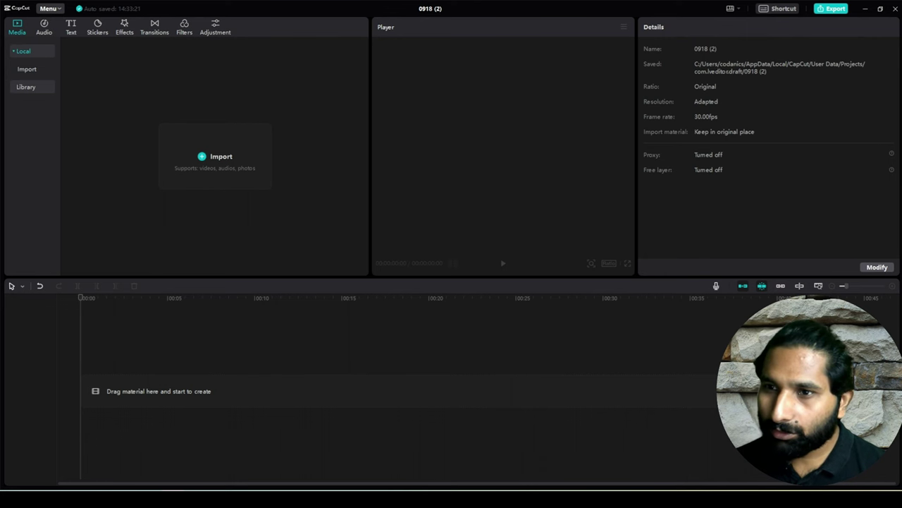
# Step: Switch to CapCut and import the blue image Untitled design (9) from the Downloads folder
pyautogui.click(200, 156)
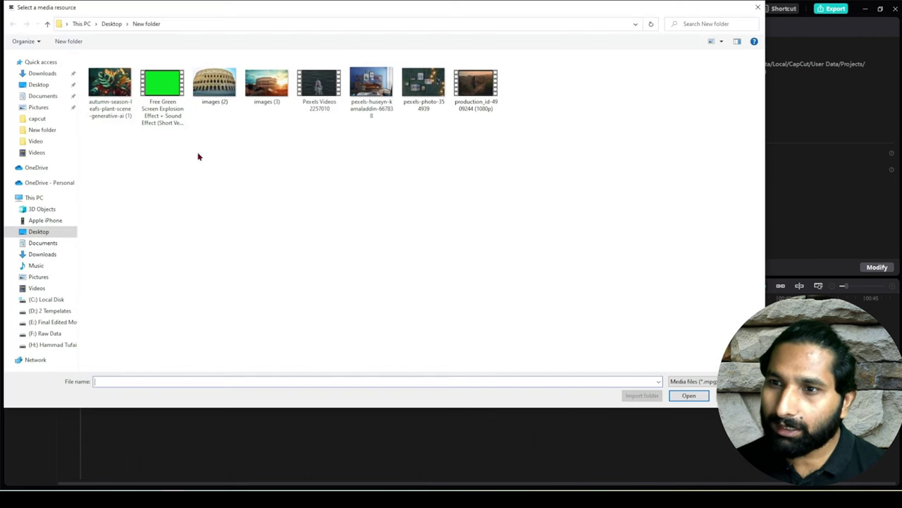
pyautogui.click(38, 74)
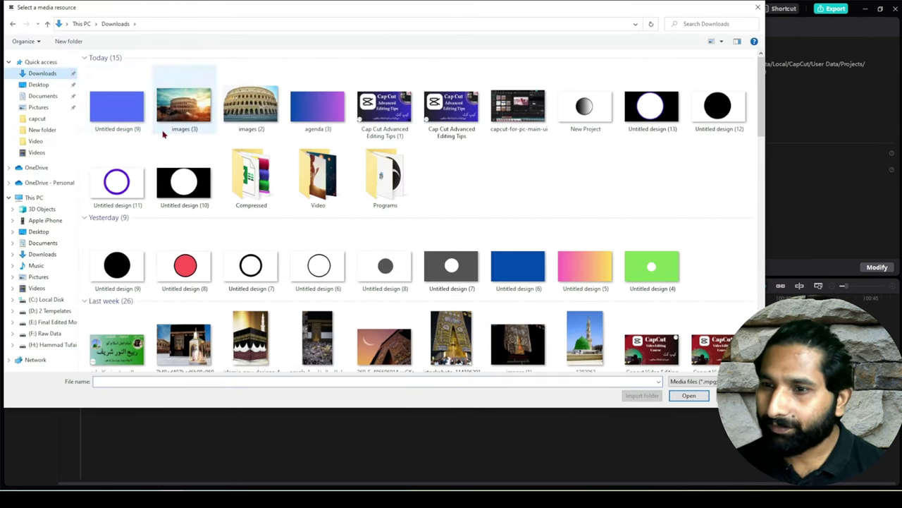
pyautogui.click(116, 106)
pyautogui.click(684, 393)
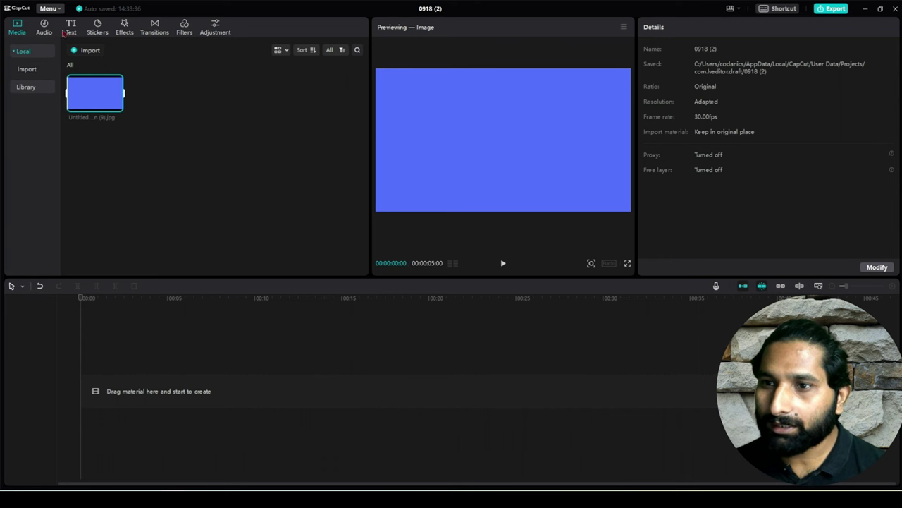
pyautogui.click(80, 54)
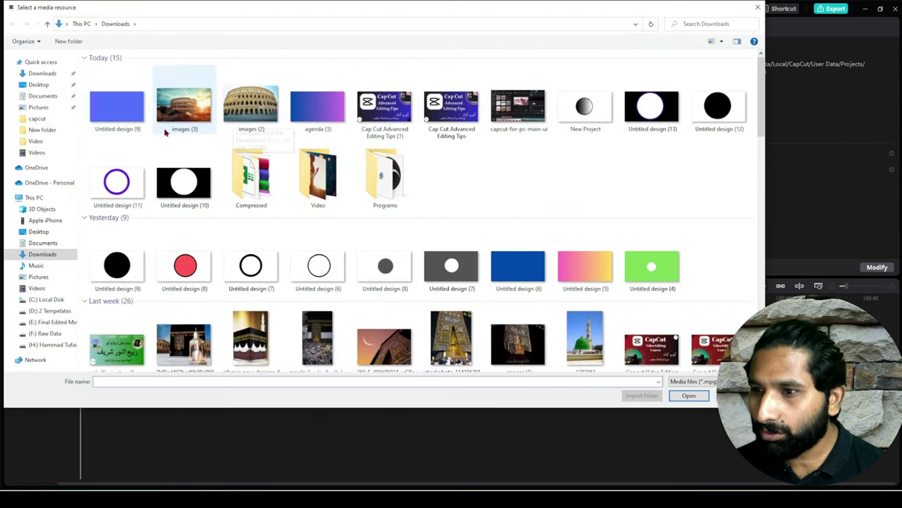
pyautogui.click(56, 129)
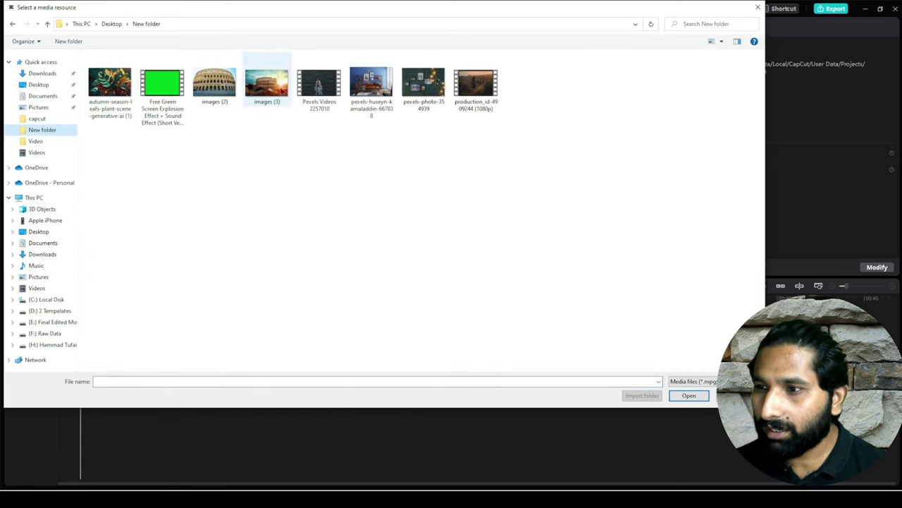
pyautogui.click(456, 90)
pyautogui.click(708, 396)
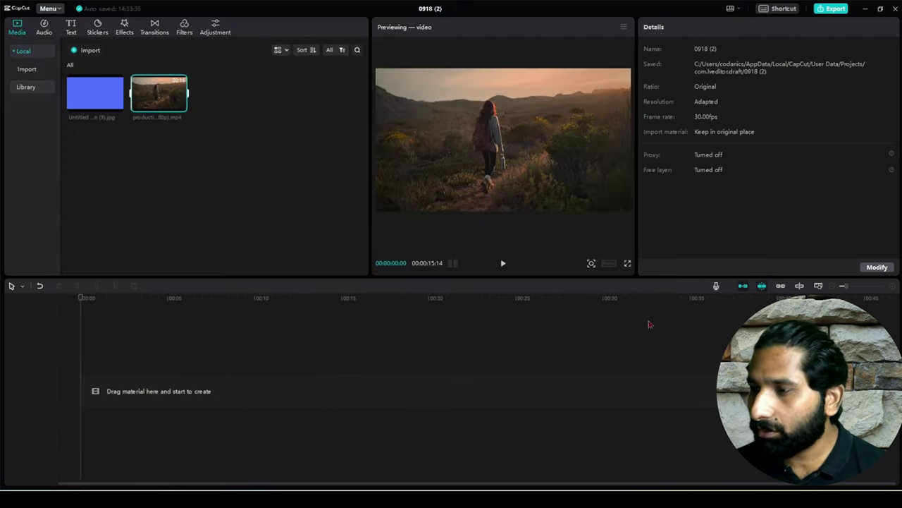
# Step: Add the walking-woman video to the timeline and overlay the blue image at 00:00:05:13, extended to a duration of 00:00:08:02
pyautogui.click(181, 107)
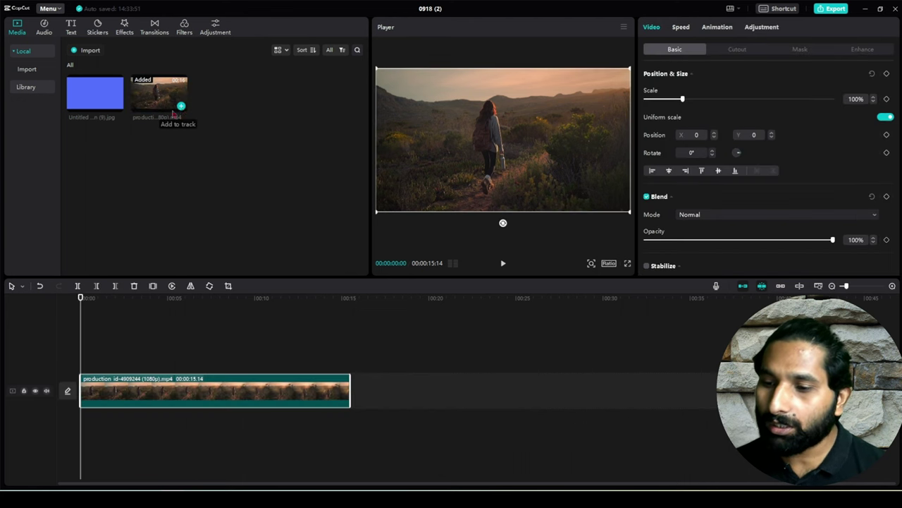
pyautogui.moveTo(141, 336); pyautogui.dragTo(175, 344)
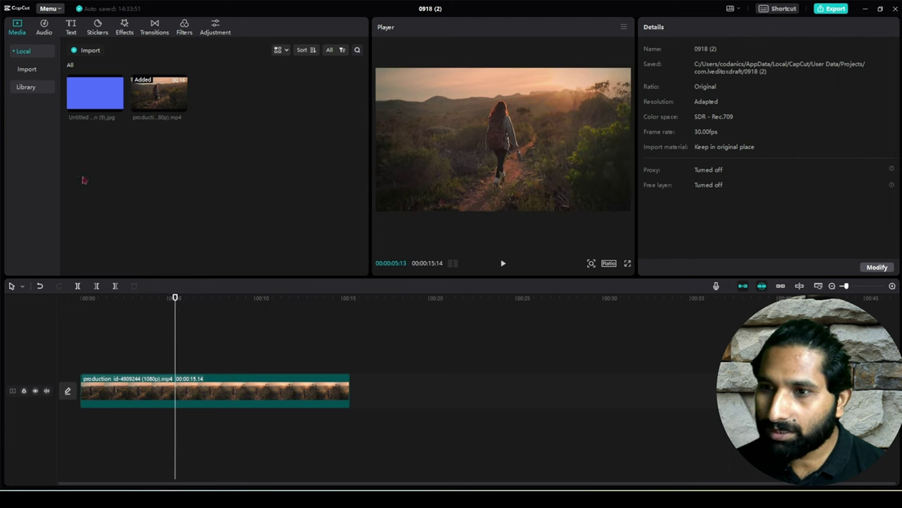
pyautogui.moveTo(101, 99); pyautogui.dragTo(179, 366)
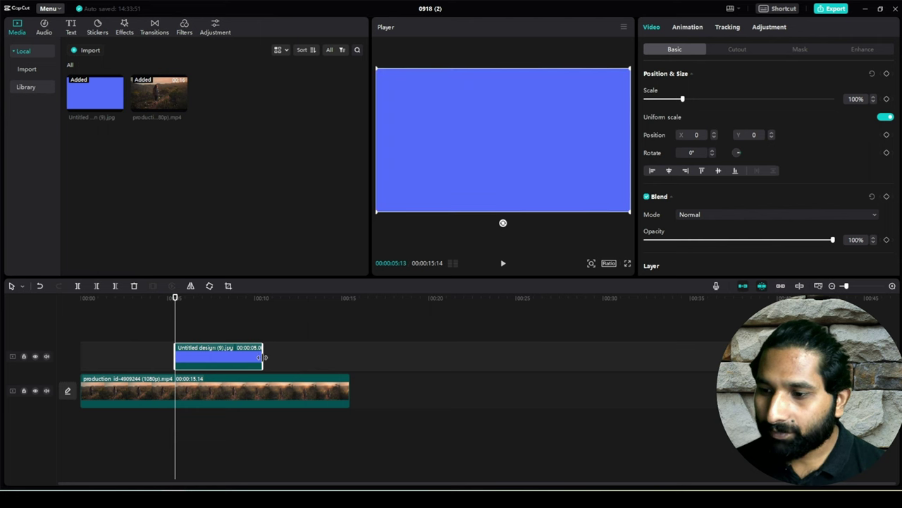
pyautogui.moveTo(262, 357); pyautogui.dragTo(312, 370)
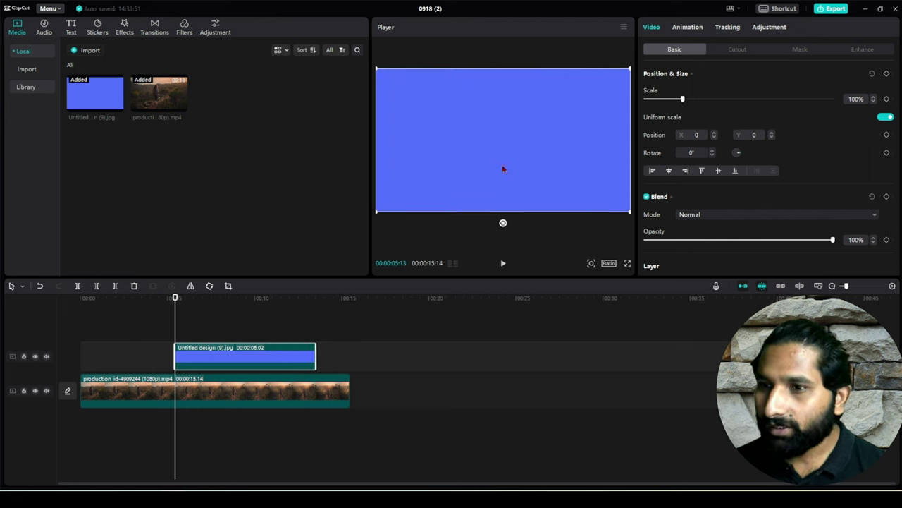
# Step: Add a default text title above the blue image at 00:00:05:13 and enlarge it to about 70% of the frame's width
pyautogui.click(70, 31)
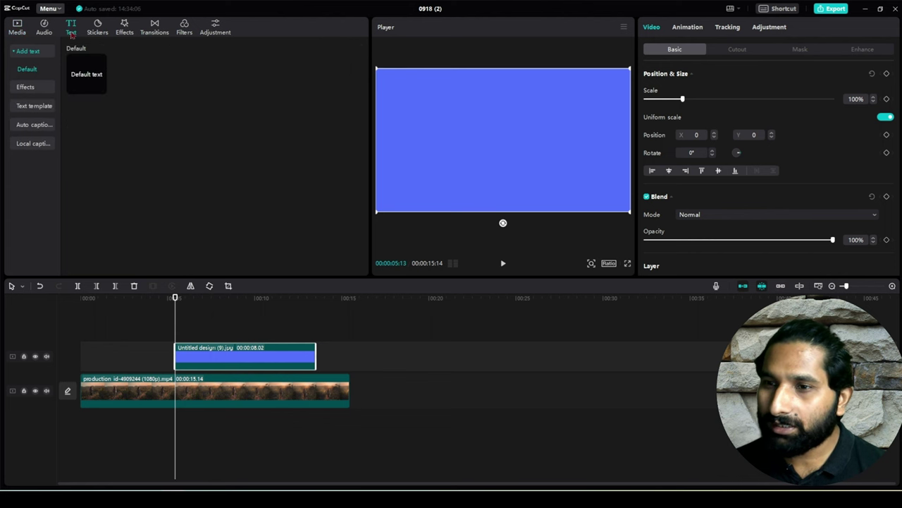
pyautogui.click(101, 88)
pyautogui.moveTo(437, 154); pyautogui.dragTo(400, 173)
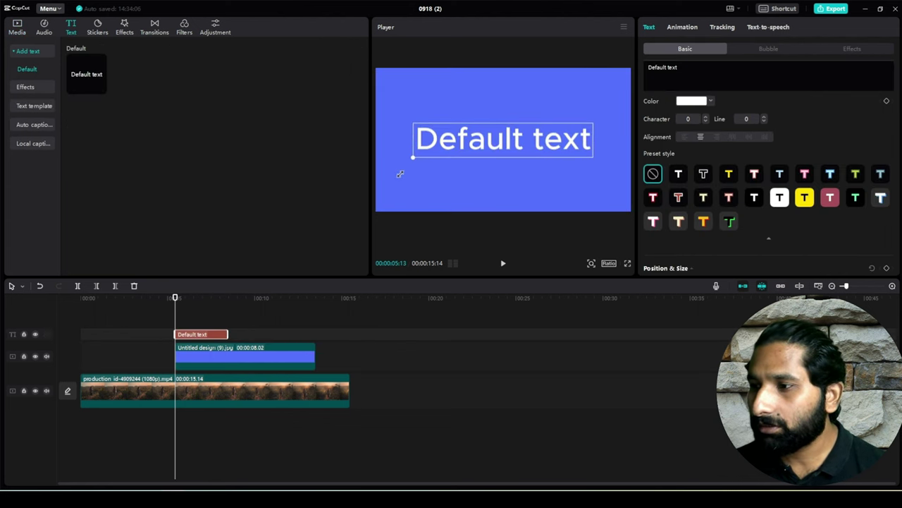
# Step: Replace the default title text with "travelling is key to fresh your mind"
pyautogui.tripleClick(644, 72)
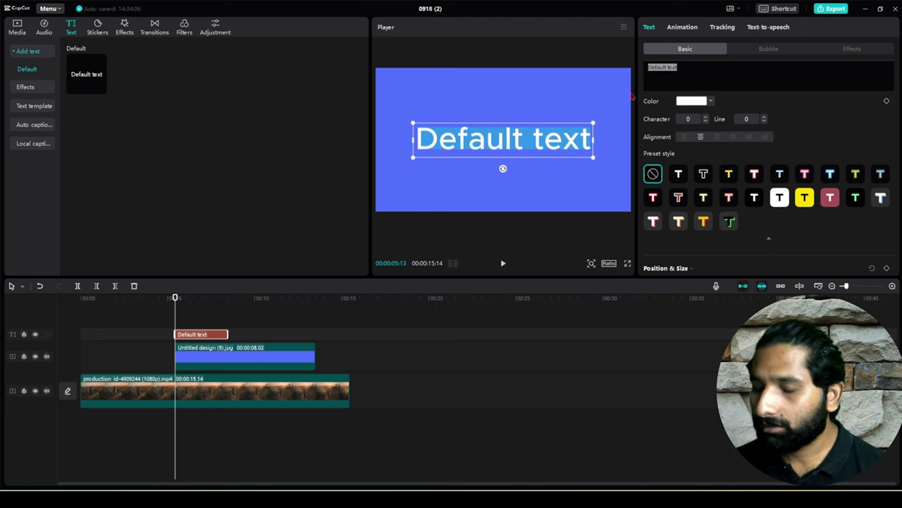
pyautogui.write('tra')
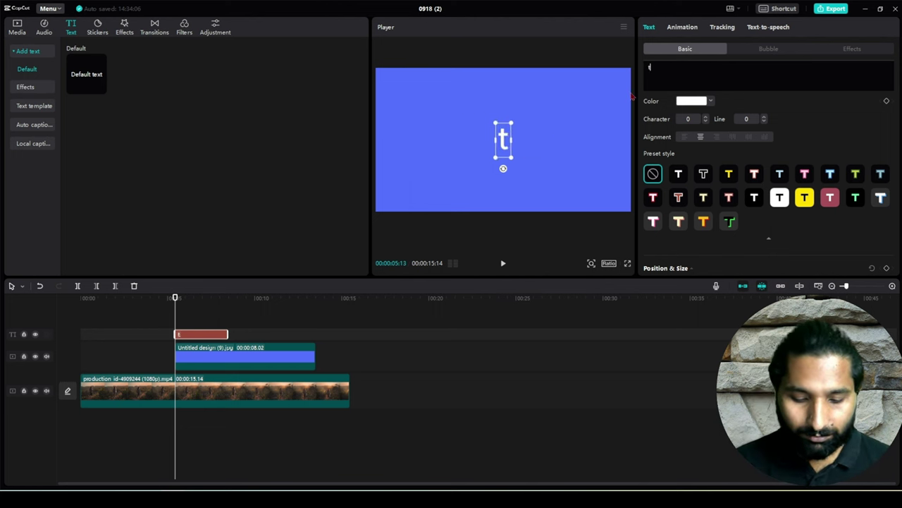
pyautogui.write('vel')
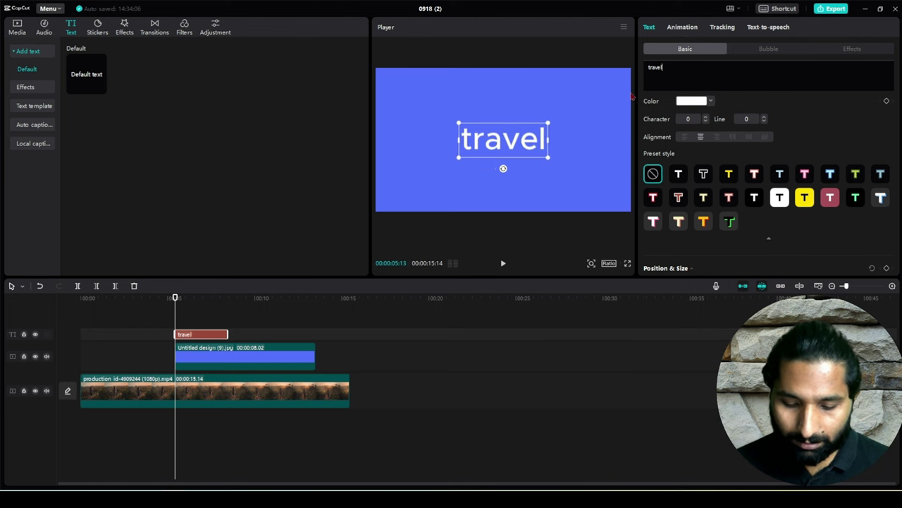
pyautogui.write('ling is ')
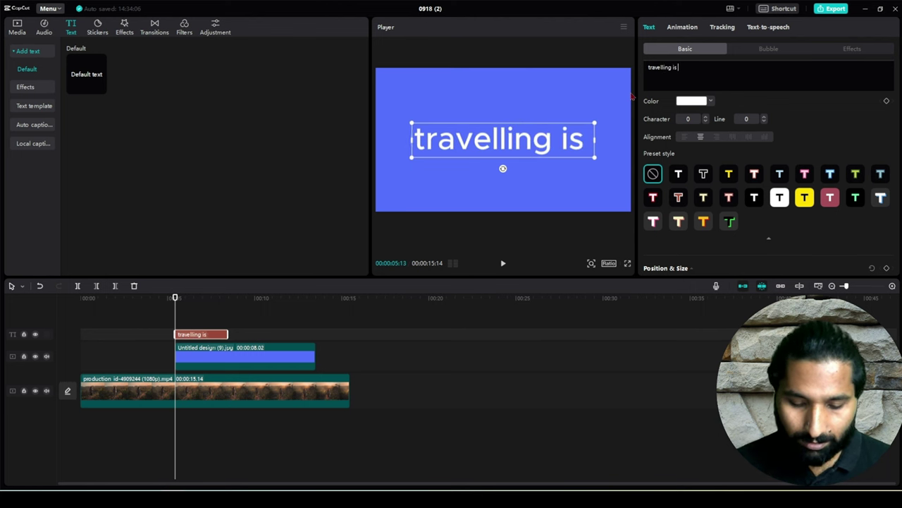
pyautogui.write('key to')
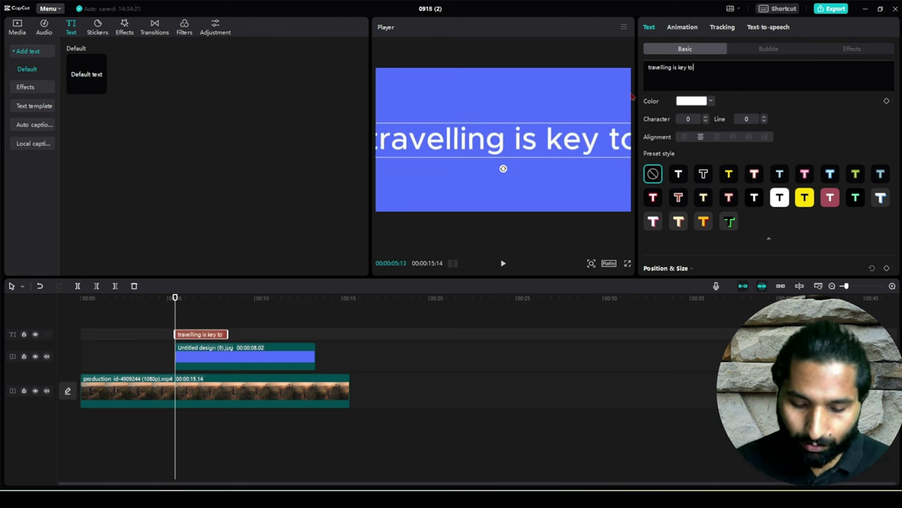
pyautogui.write(' fresh ')
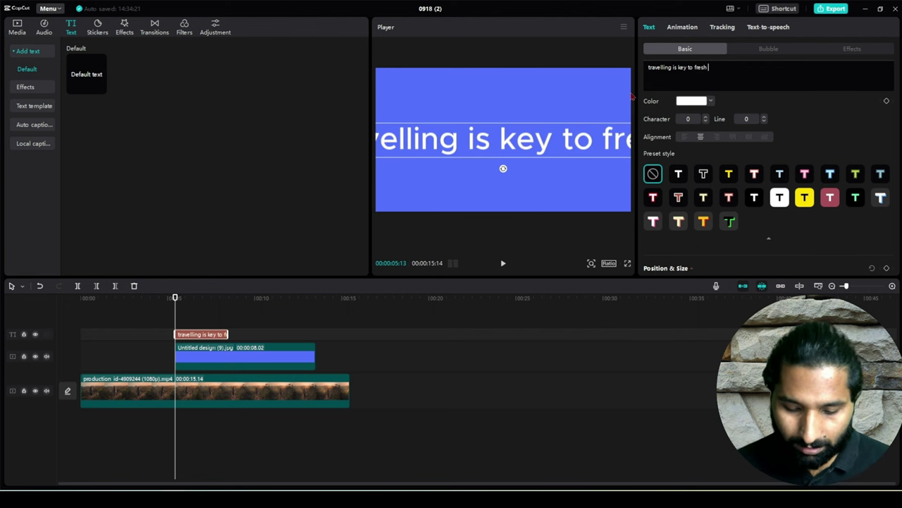
pyautogui.write('your mind')
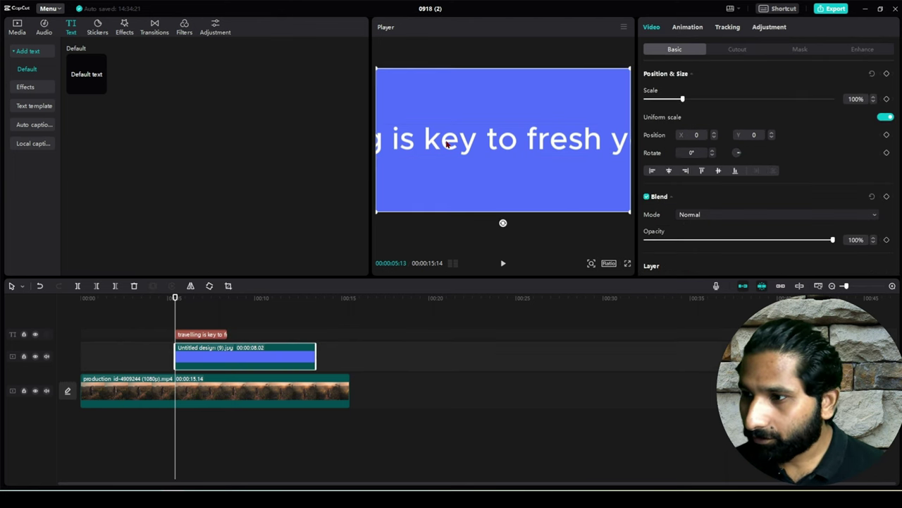
# Step: Set the title's font size to 7 and capitalize its first letter so it begins with "Travelling"
pyautogui.scroll(2, 703, 171)
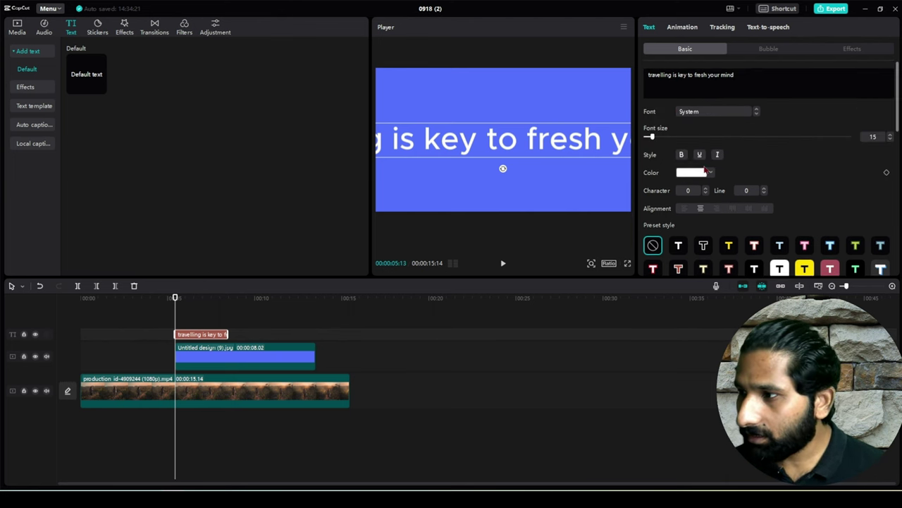
pyautogui.moveTo(654, 139); pyautogui.dragTo(650, 142)
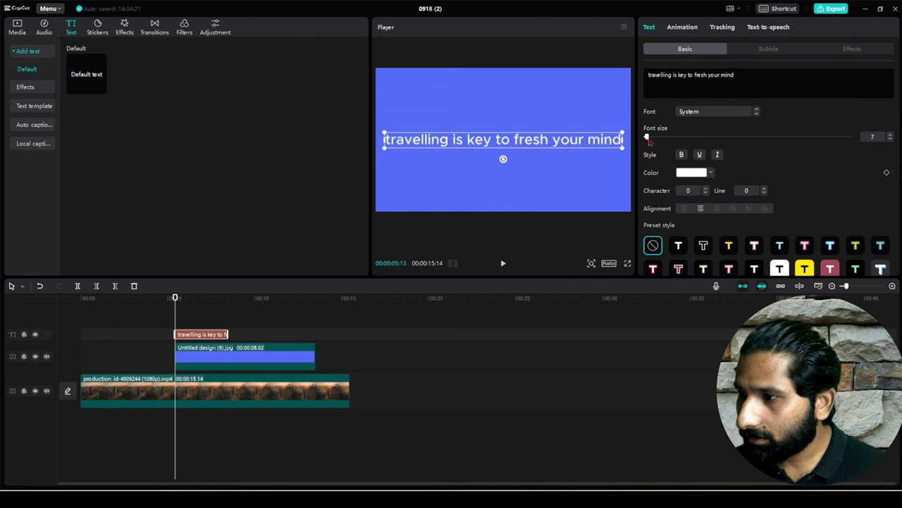
pyautogui.doubleClick(388, 145)
pyautogui.write('T')
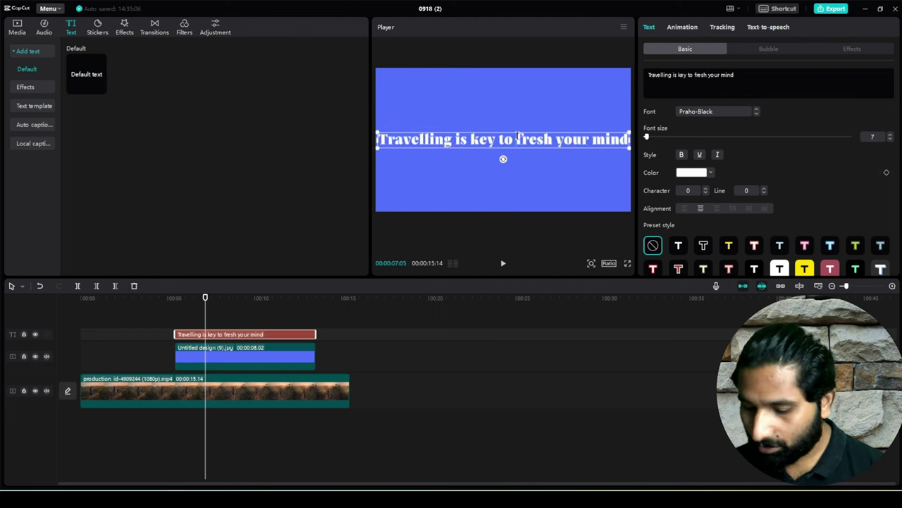
# Step: Break the title into two lines before "fresh", enlarge it to about 85% of the frame's width and end it with a period
pyautogui.press('Return')
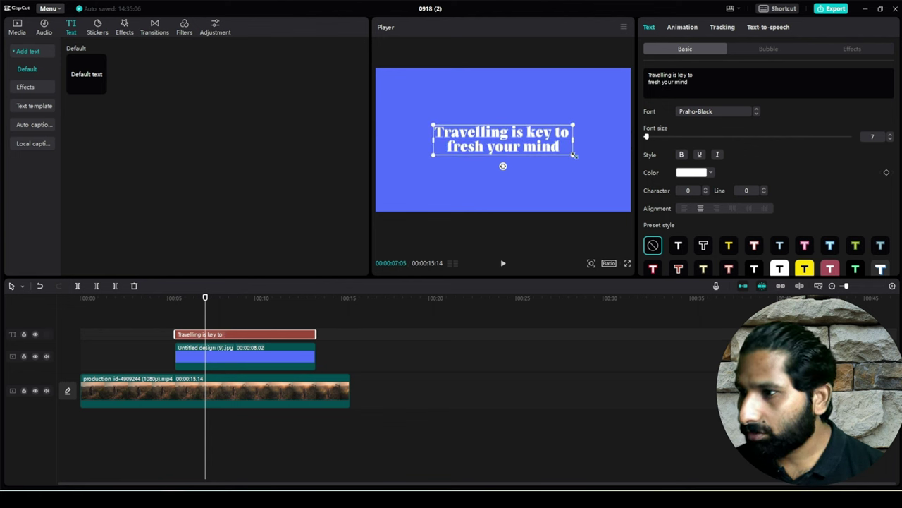
pyautogui.moveTo(575, 155); pyautogui.dragTo(608, 215)
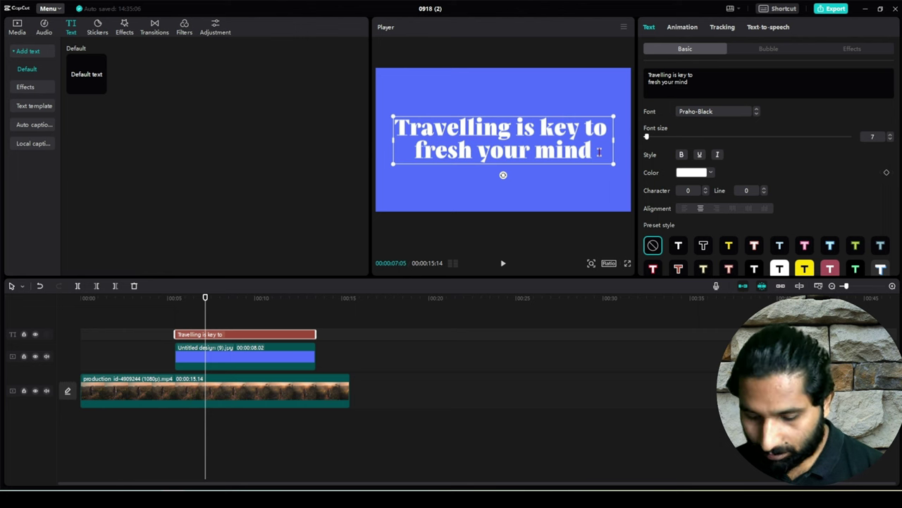
pyautogui.write('.')
pyautogui.click(611, 181)
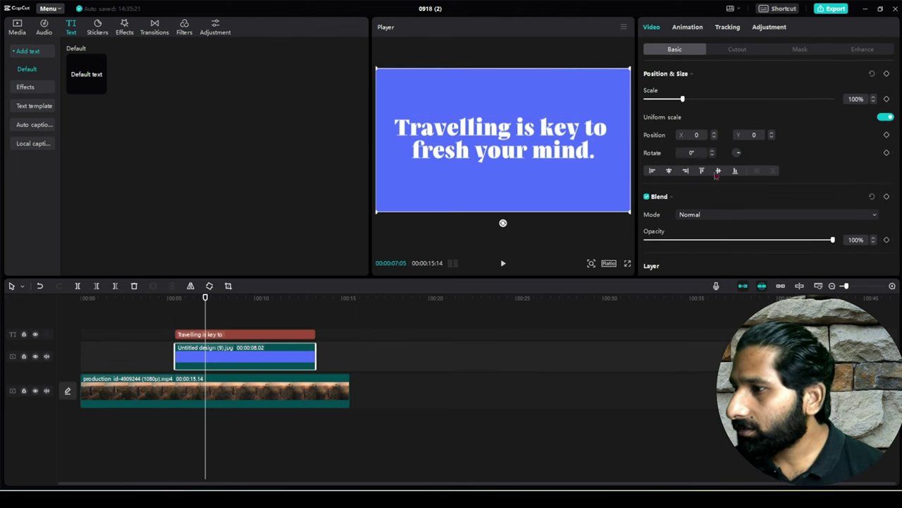
# Step: Apply the dark red preset style with a white outline to the whole title and play the video from the start
pyautogui.doubleClick(529, 129)
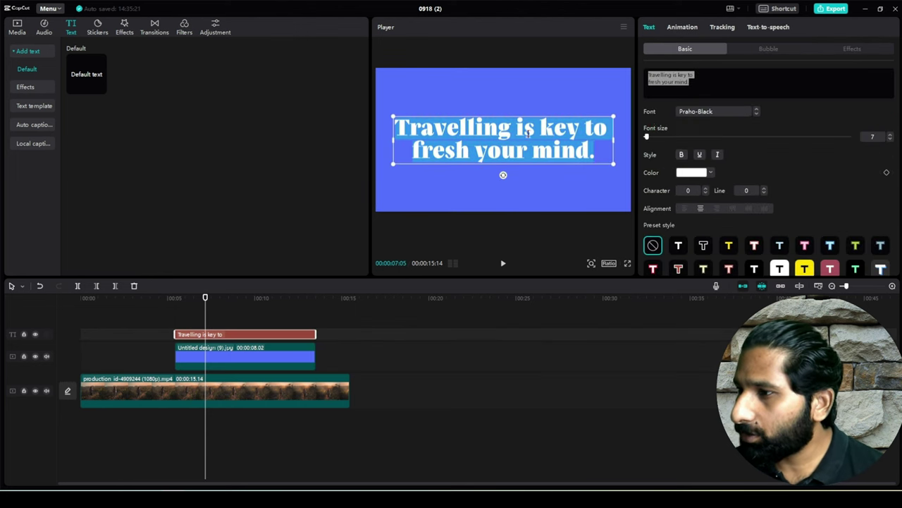
pyautogui.click(711, 174)
pyautogui.click(711, 173)
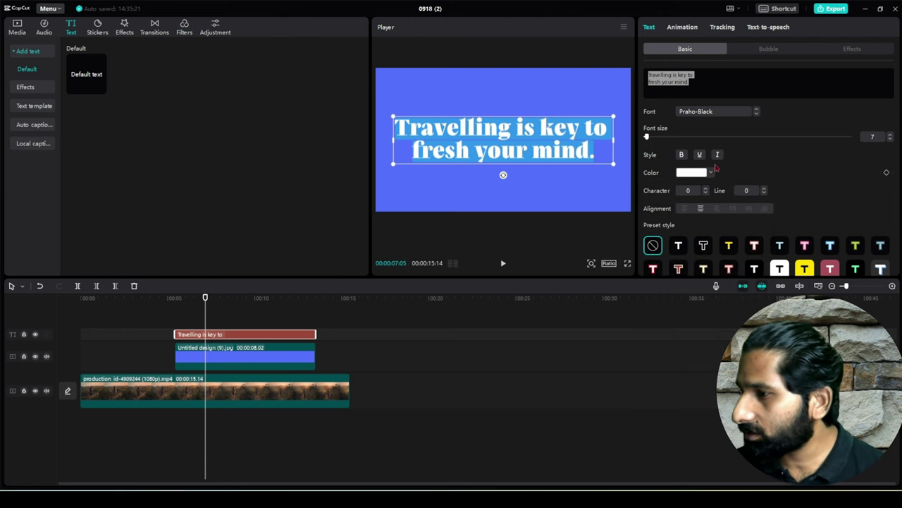
pyautogui.scroll(-2, 716, 168)
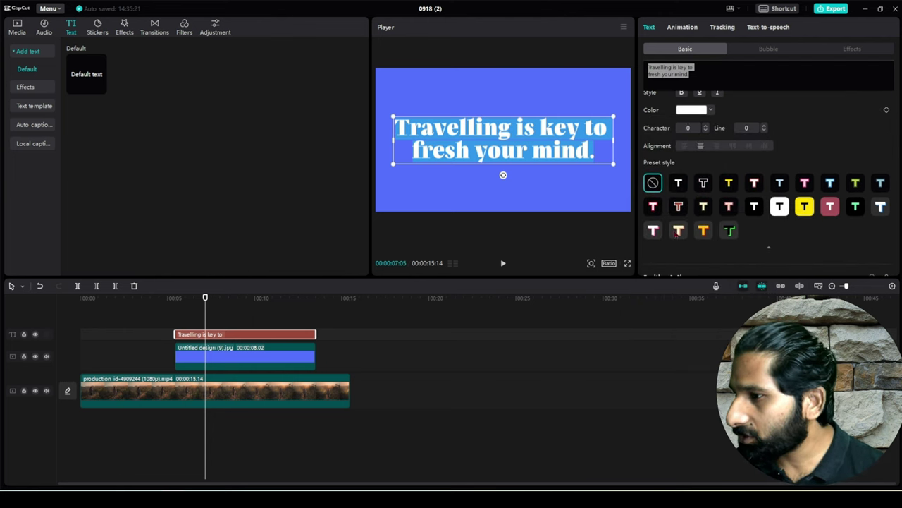
pyautogui.click(677, 231)
pyautogui.click(703, 231)
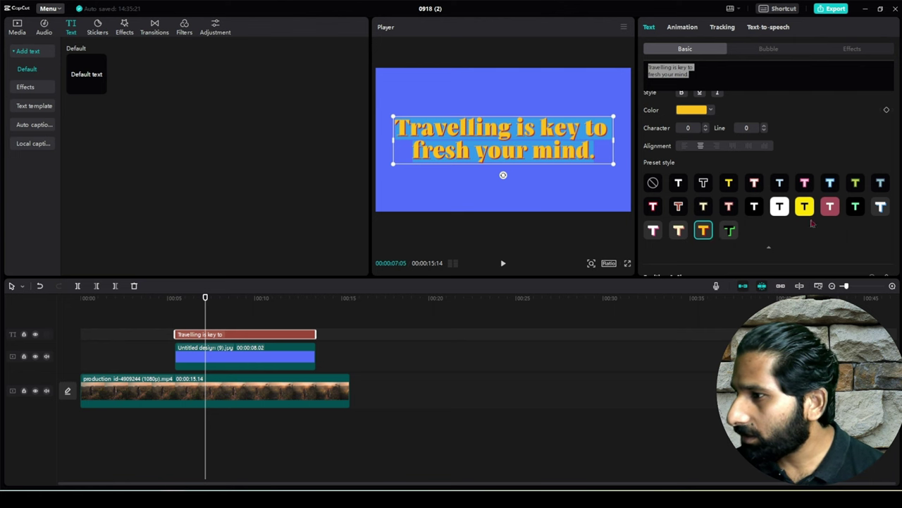
pyautogui.click(678, 206)
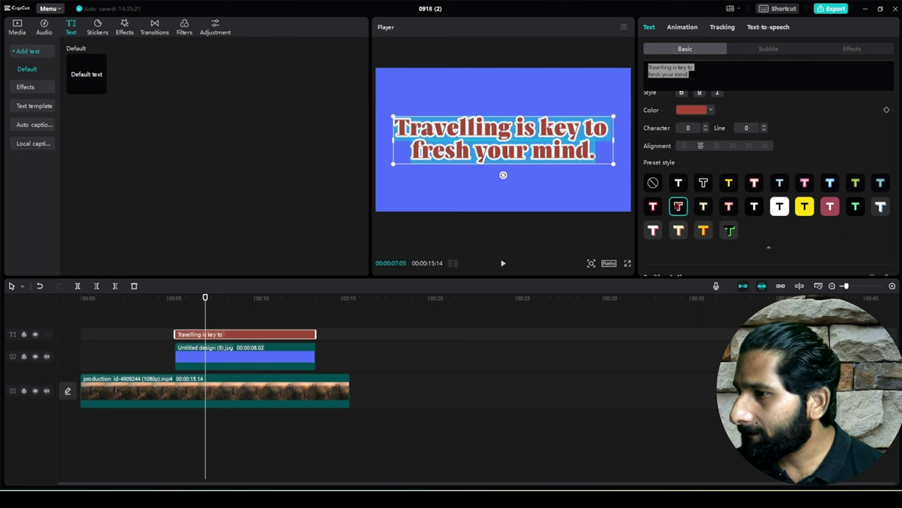
pyautogui.click(529, 241)
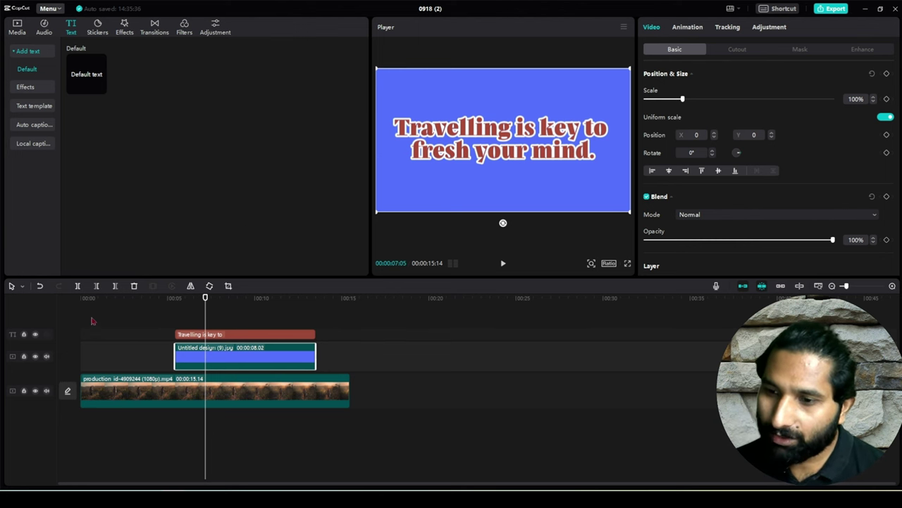
pyautogui.click(85, 319)
pyautogui.press('space')
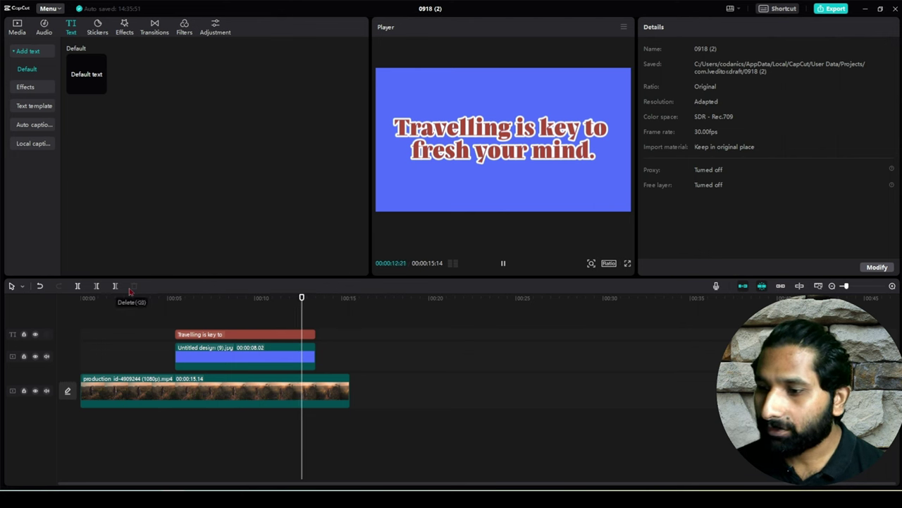
# Step: Give the blue image the Spin Left In animation and the Rota...sing Out animation, and play the result from 00:00:01:24
pyautogui.click(289, 356)
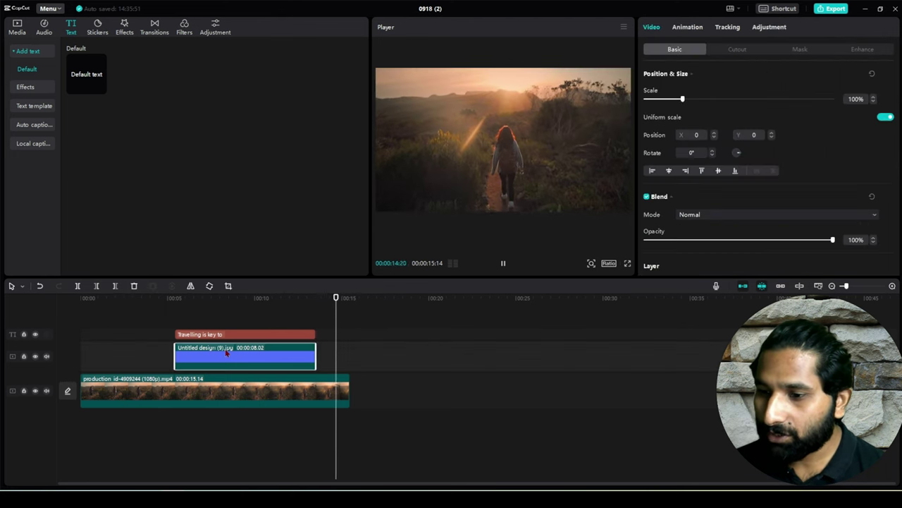
pyautogui.click(685, 28)
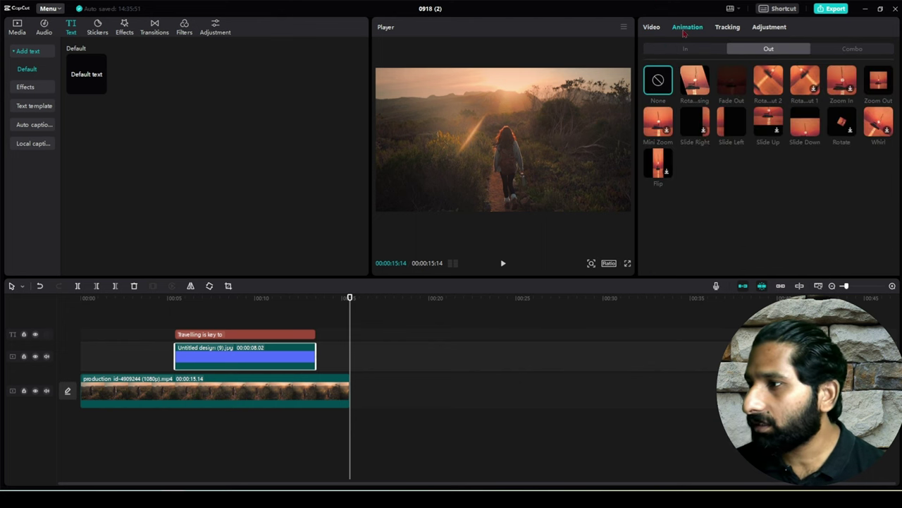
pyautogui.click(677, 51)
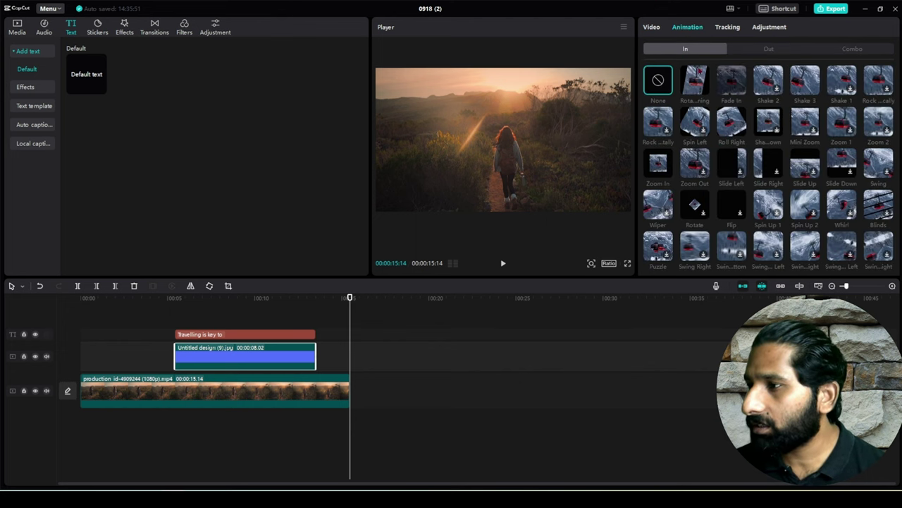
pyautogui.click(698, 122)
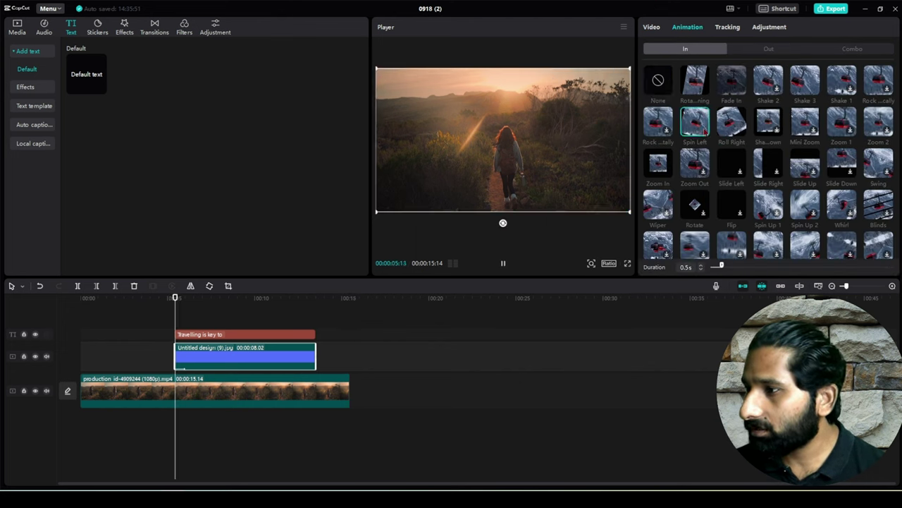
pyautogui.click(768, 49)
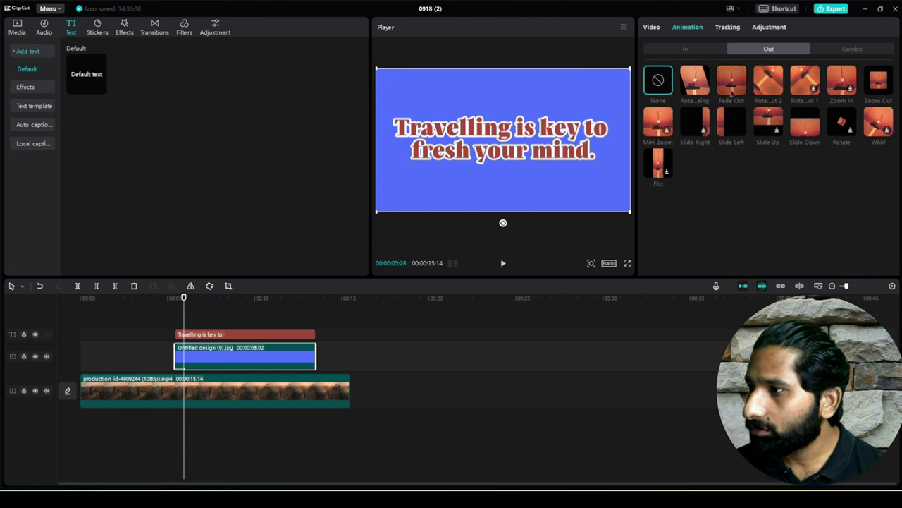
pyautogui.click(695, 81)
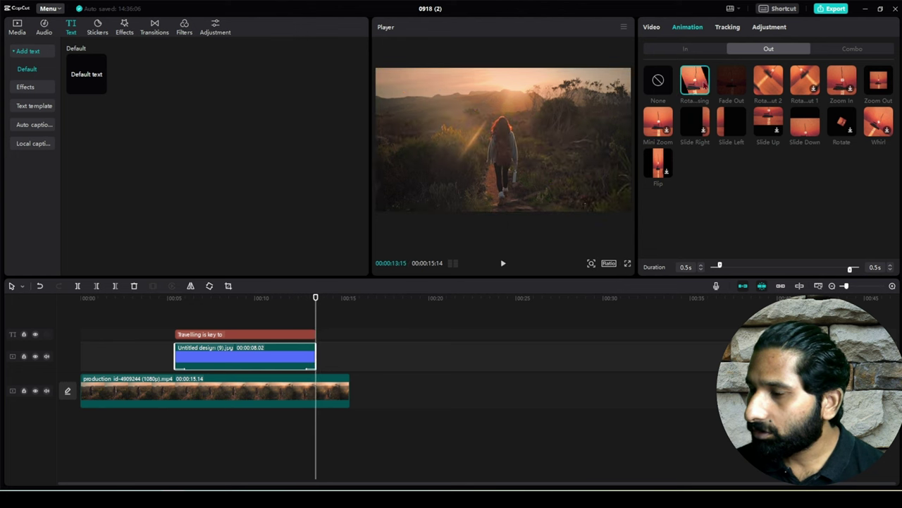
pyautogui.click(113, 325)
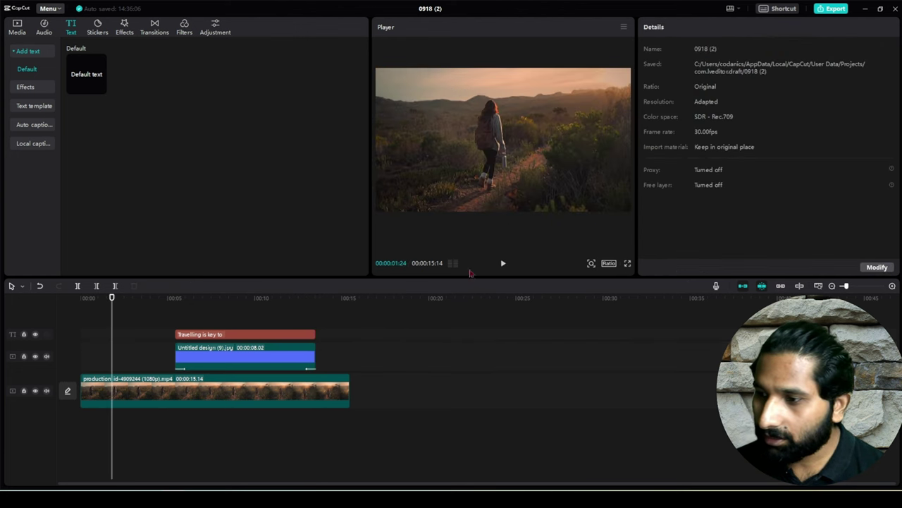
pyautogui.click(500, 263)
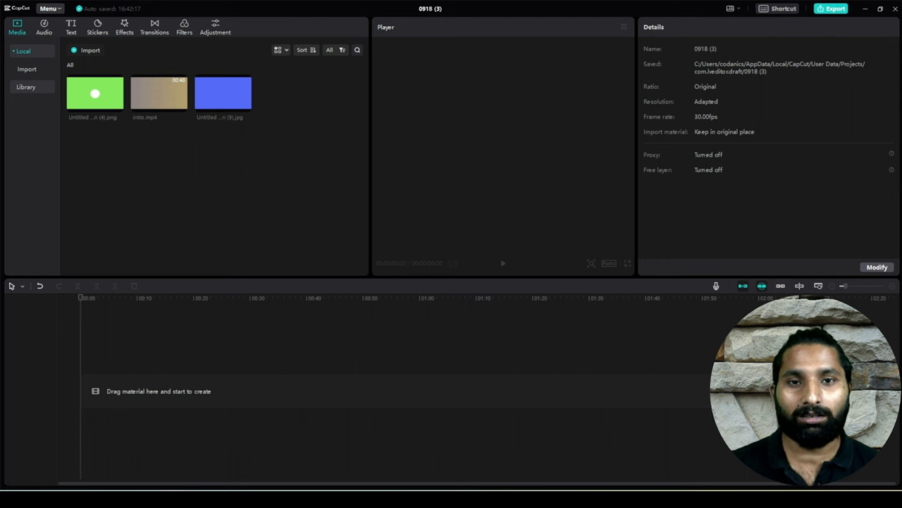
# Step: Add intro.mp4 to the empty timeline of project 0918 (3)
pyautogui.click(181, 105)
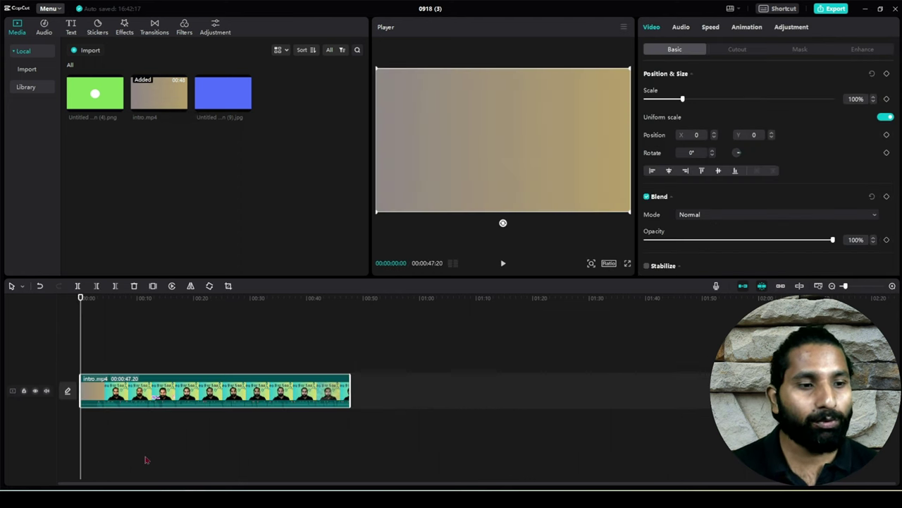
pyautogui.moveTo(107, 91)
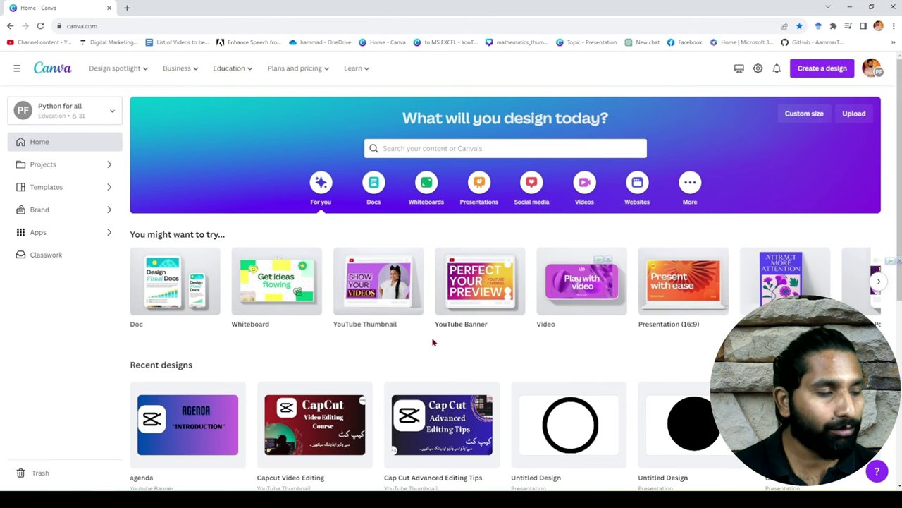
# Step: Switch to Canva and create a 16:9 presentation with a light green solid background color
pyautogui.click(684, 283)
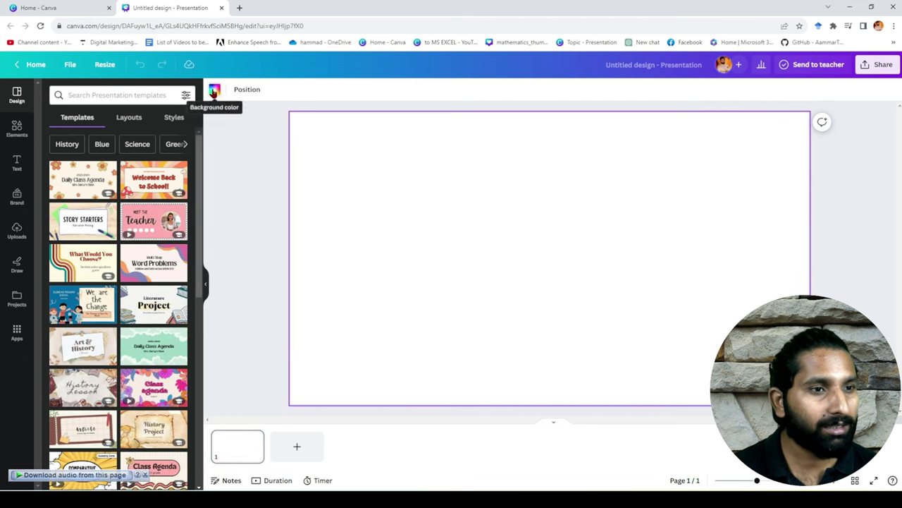
pyautogui.click(213, 92)
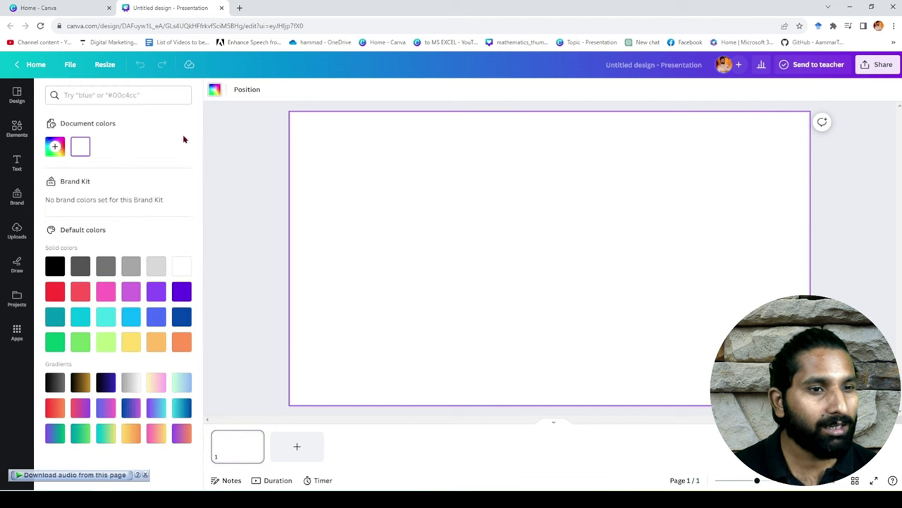
pyautogui.click(80, 340)
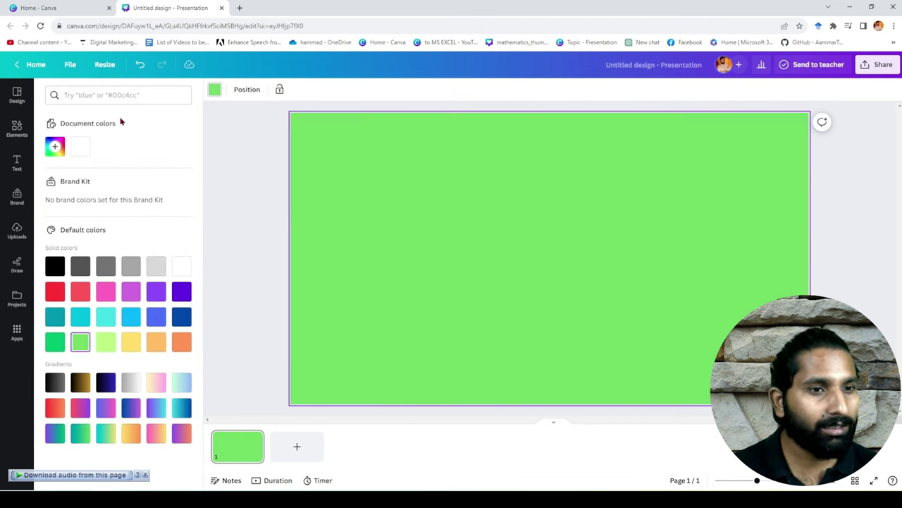
# Step: Add a circle shape to the green page, enlarge and center it horizontally, and fill it white
pyautogui.click(17, 128)
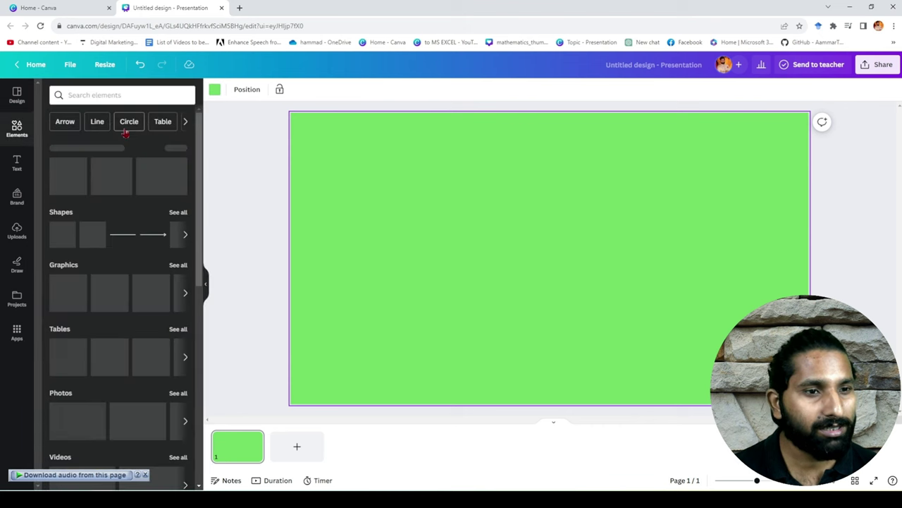
pyautogui.click(177, 235)
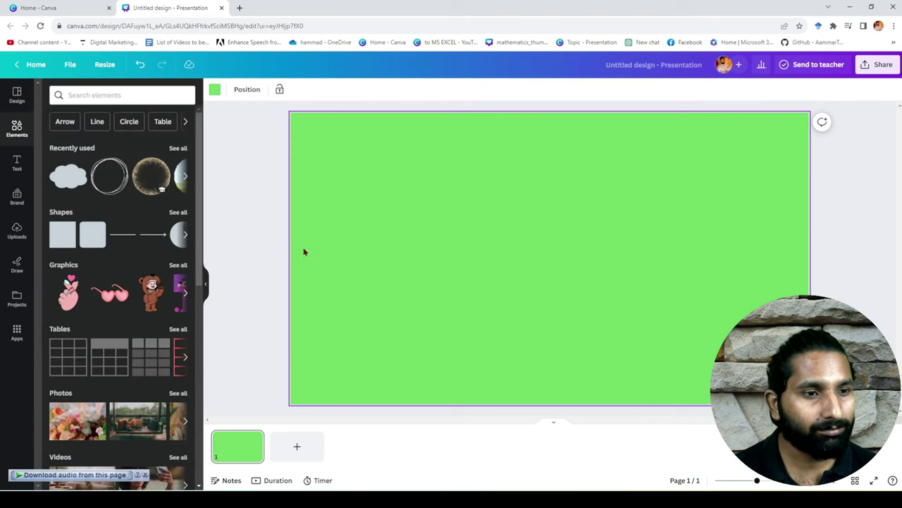
pyautogui.moveTo(505, 213); pyautogui.dragTo(447, 156)
pyautogui.moveTo(594, 301); pyautogui.dragTo(597, 305)
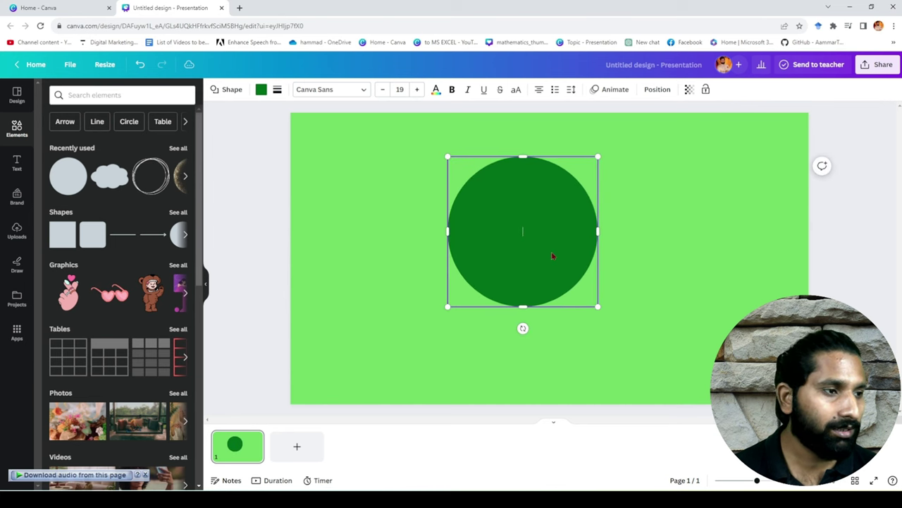
pyautogui.moveTo(544, 242); pyautogui.dragTo(571, 246)
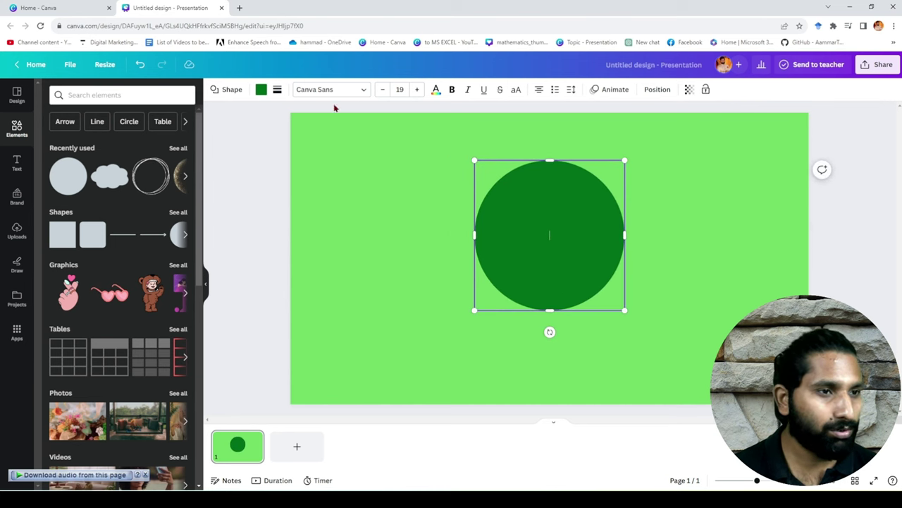
pyautogui.click(261, 89)
pyautogui.click(157, 149)
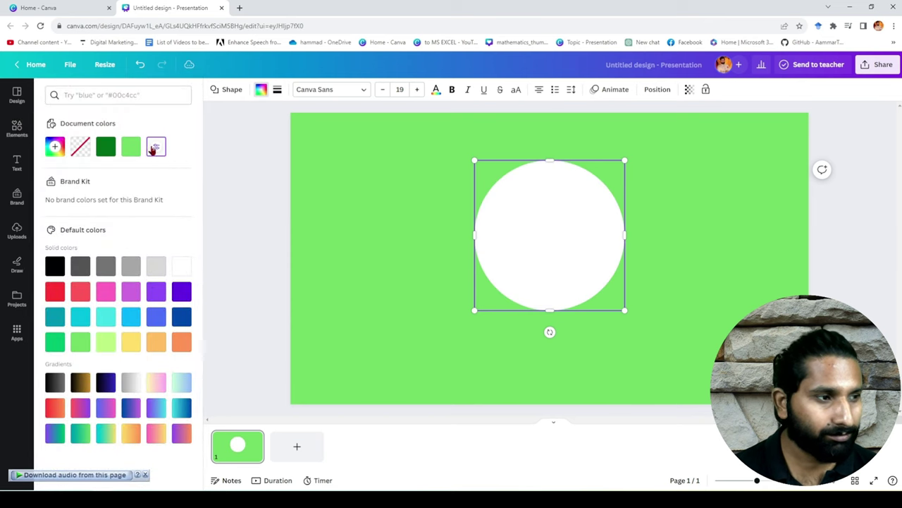
# Step: Download the design as a JPG
pyautogui.click(675, 297)
pyautogui.click(879, 65)
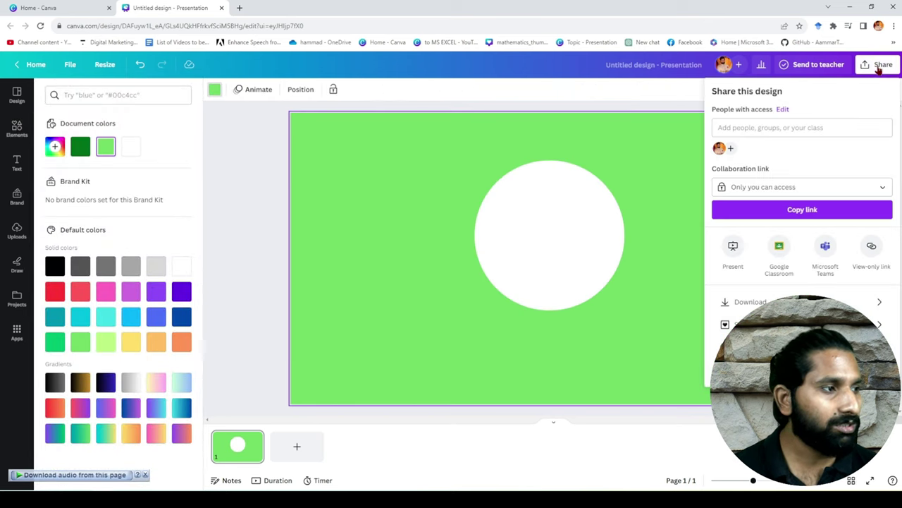
pyautogui.click(758, 302)
pyautogui.click(789, 140)
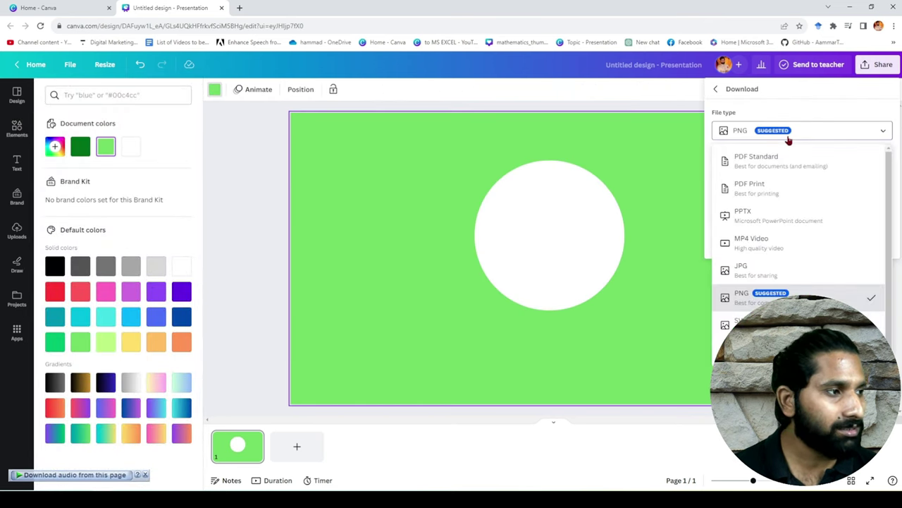
pyautogui.click(745, 273)
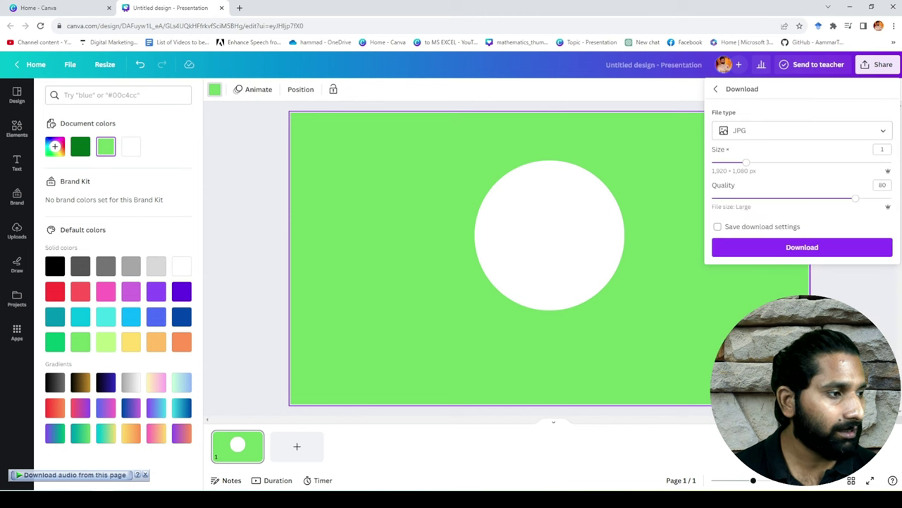
pyautogui.click(801, 246)
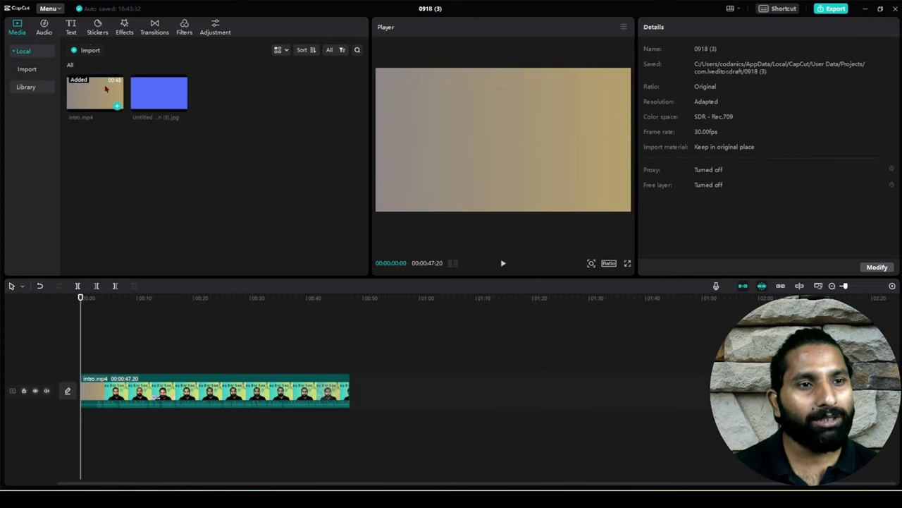
# Step: Switch to CapCut and import the green image Untitled design (10) from the Downloads folder
pyautogui.click(91, 50)
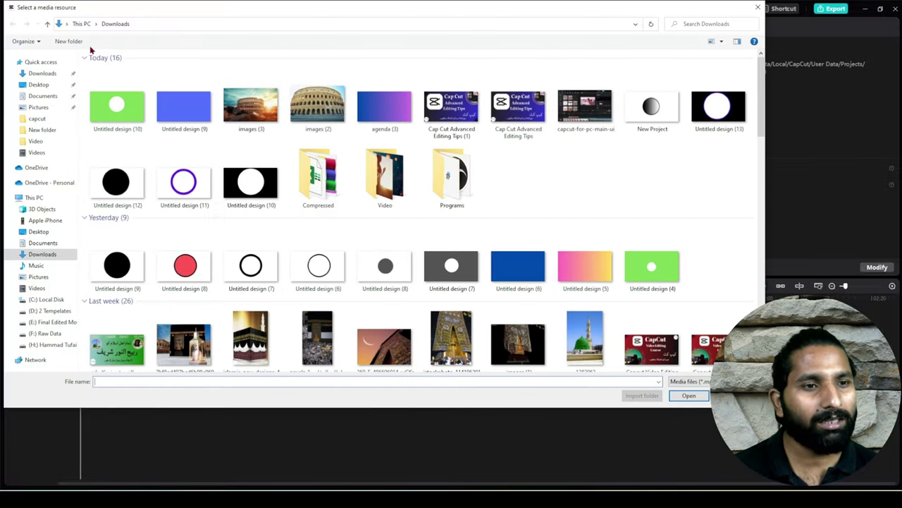
pyautogui.click(113, 107)
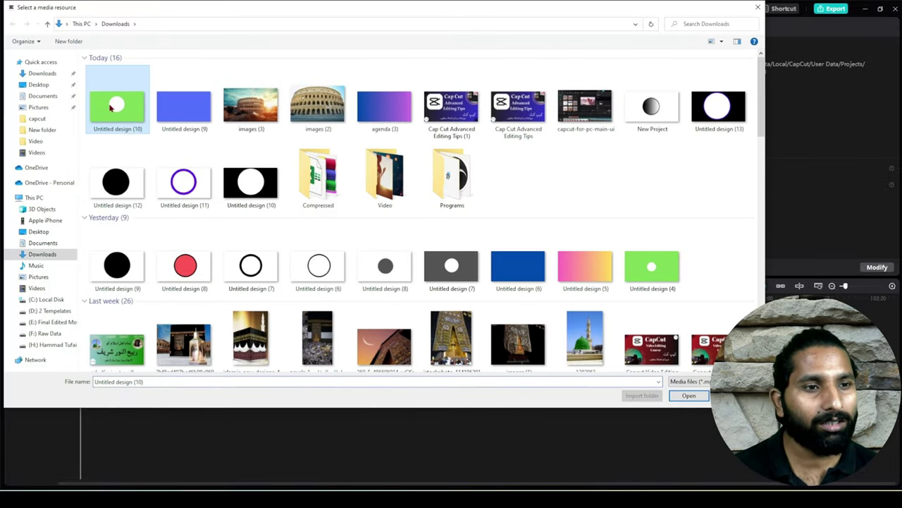
pyautogui.click(689, 397)
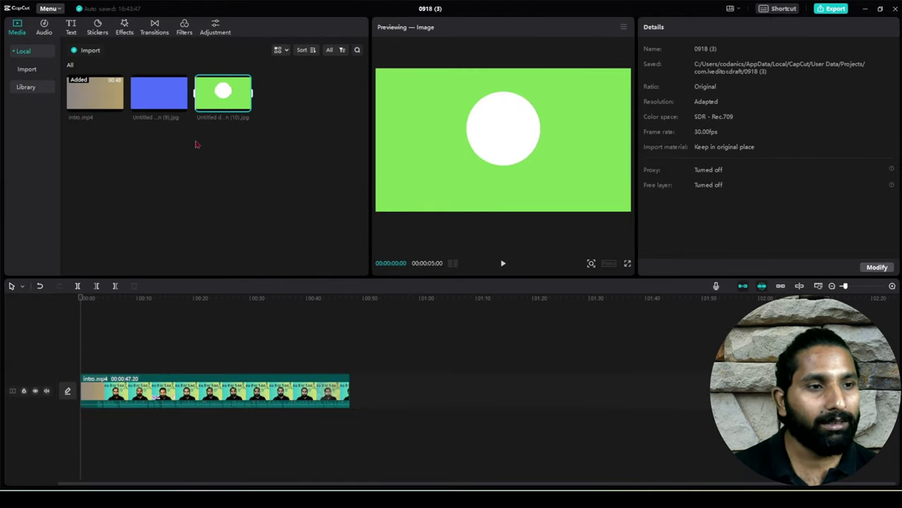
# Step: Place the blue image above intro.mp4 on the timeline and the green circle image directly above it, both starting at the same time
pyautogui.click(147, 87)
pyautogui.press('space')
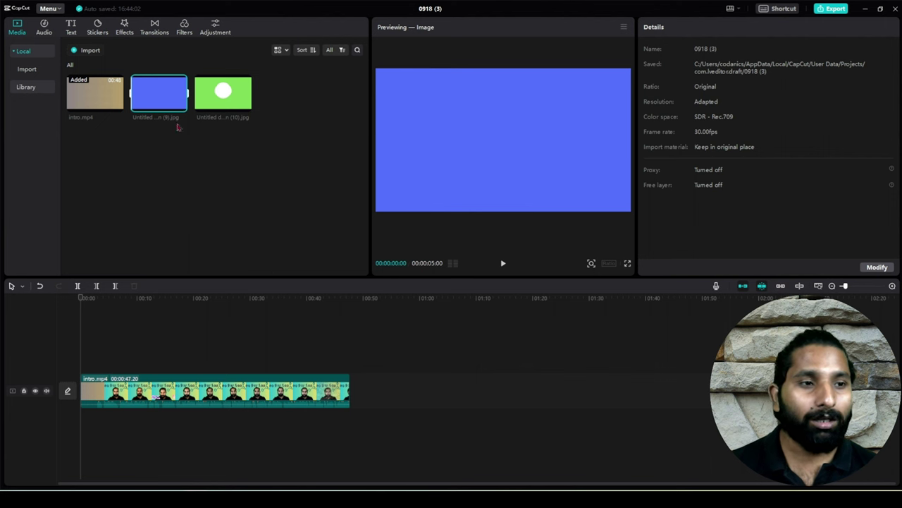
pyautogui.moveTo(162, 83); pyautogui.dragTo(232, 368)
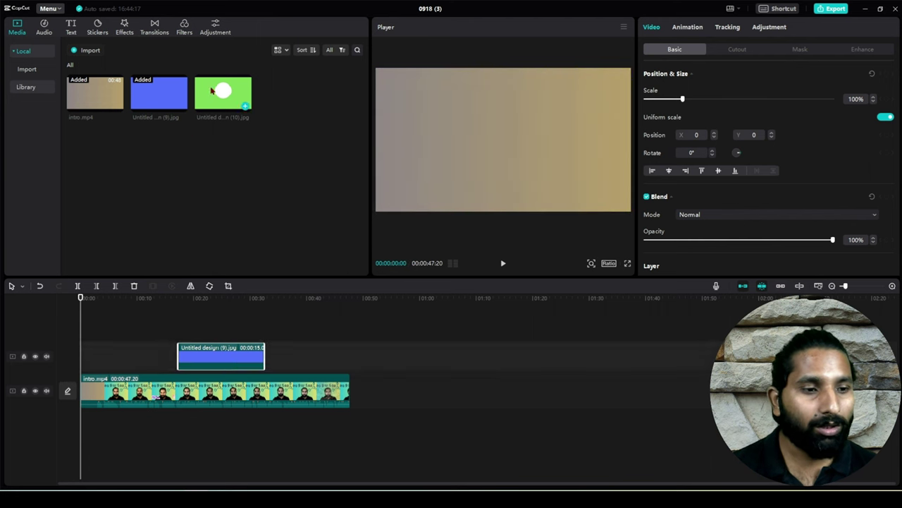
pyautogui.moveTo(211, 90); pyautogui.dragTo(265, 339)
pyautogui.moveTo(177, 339); pyautogui.dragTo(176, 340)
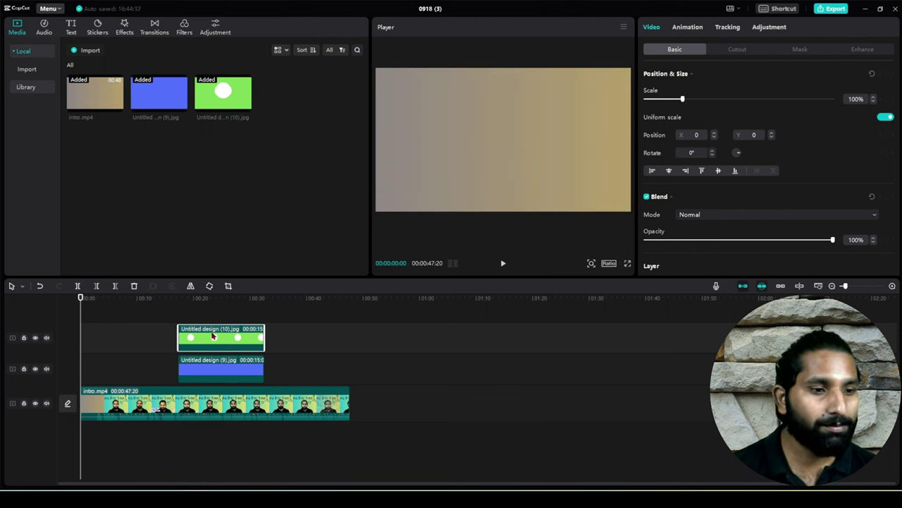
# Step: Key out the green image's background with Chroma key at strength 4, and move the white circle to the lower-right corner of the frame
pyautogui.moveTo(182, 312); pyautogui.dragTo(187, 314)
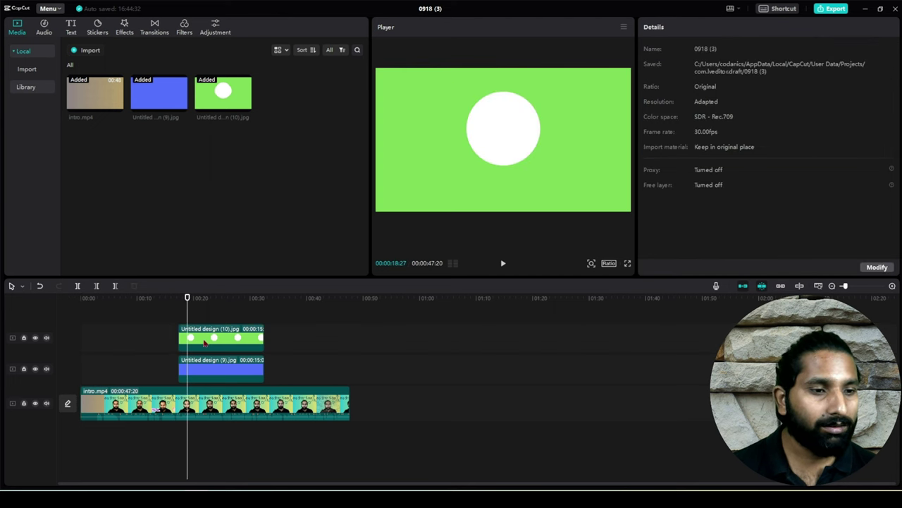
pyautogui.click(204, 342)
pyautogui.click(723, 50)
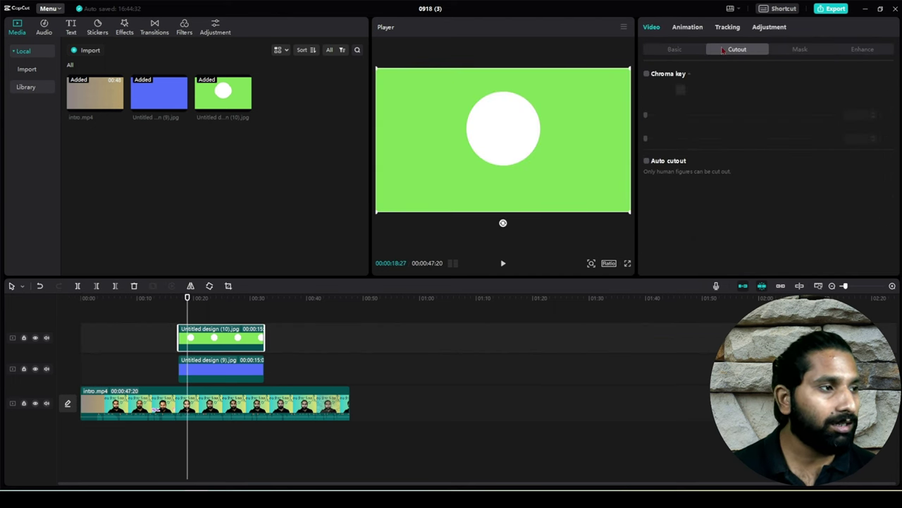
pyautogui.click(647, 74)
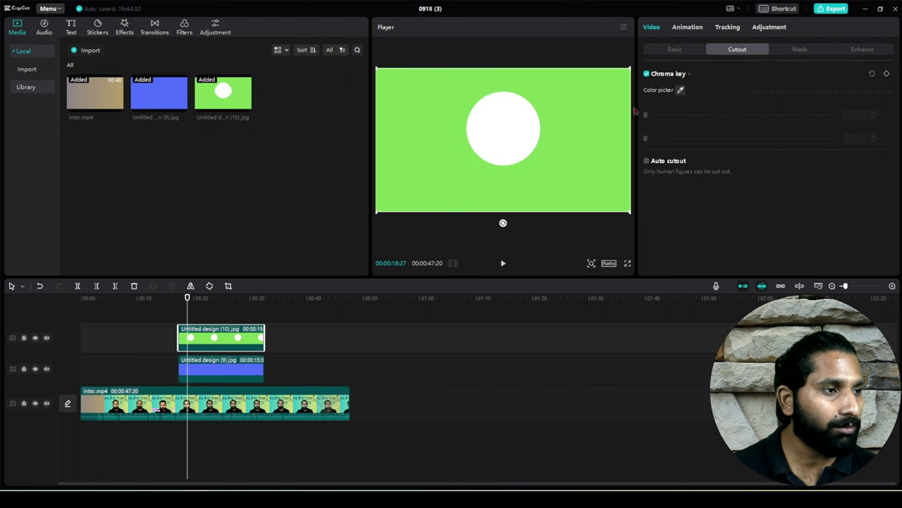
pyautogui.moveTo(645, 115); pyautogui.dragTo(651, 116)
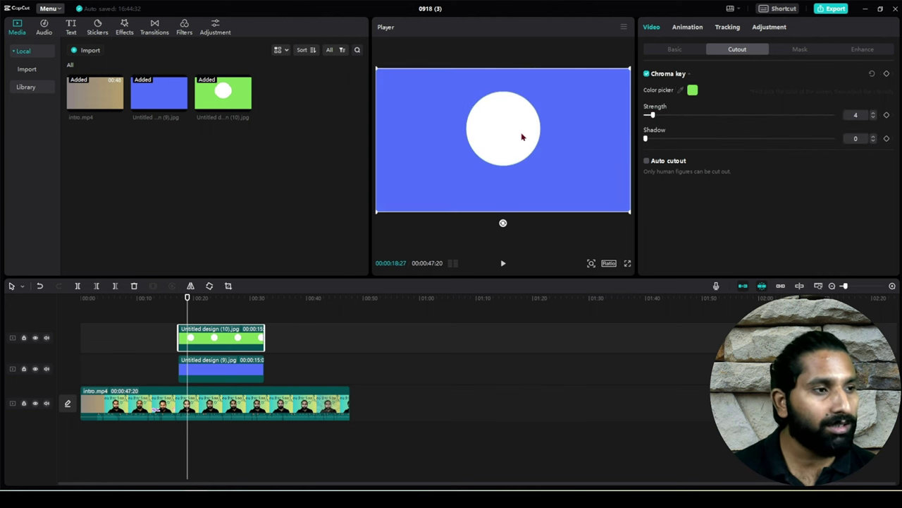
pyautogui.moveTo(522, 136); pyautogui.dragTo(605, 171)
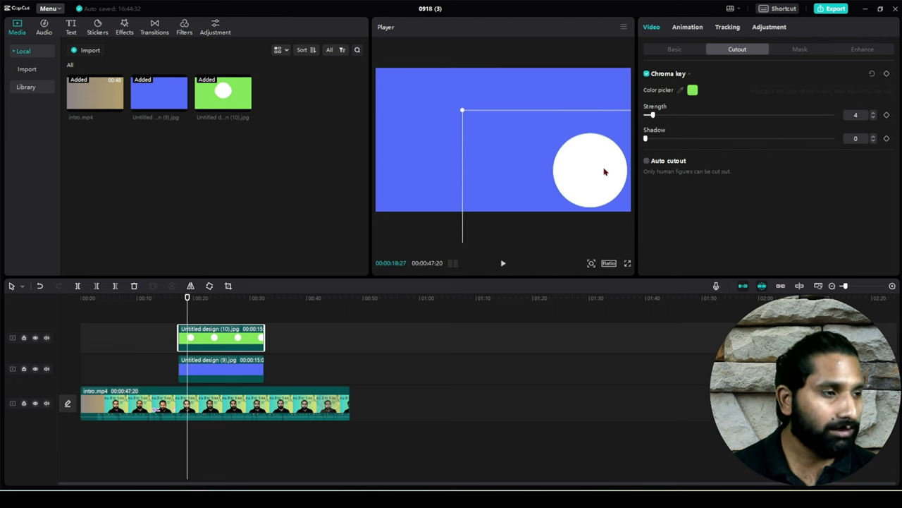
pyautogui.click(423, 158)
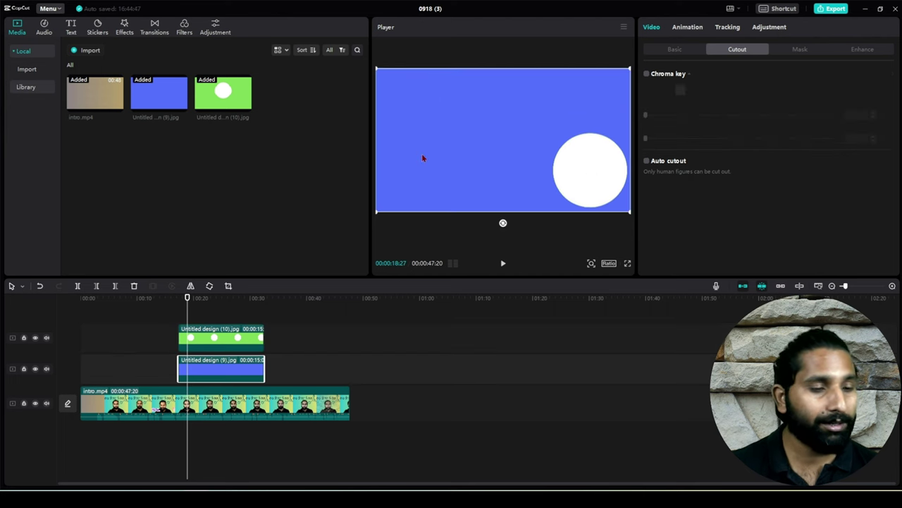
# Step: Duplicate the intro.mp4 clip onto the track directly above the original, aligned to the timeline start
pyautogui.click(200, 406)
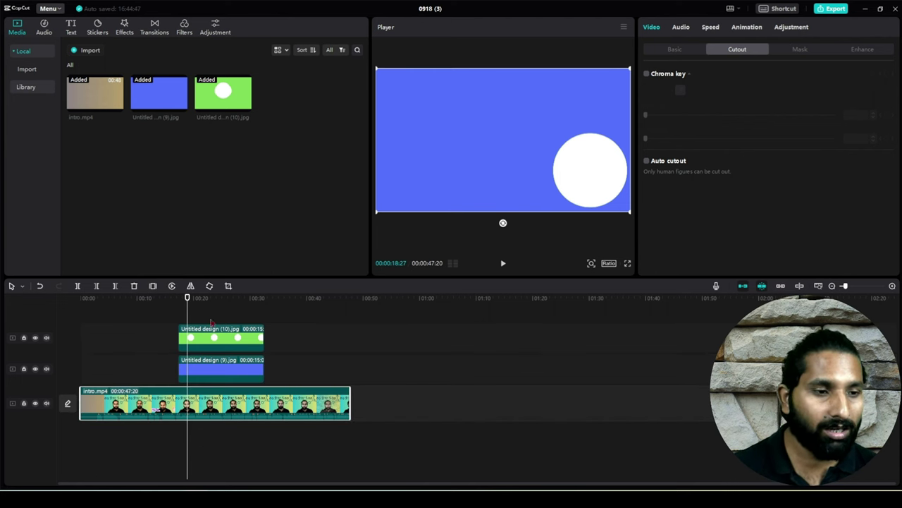
pyautogui.click(152, 324)
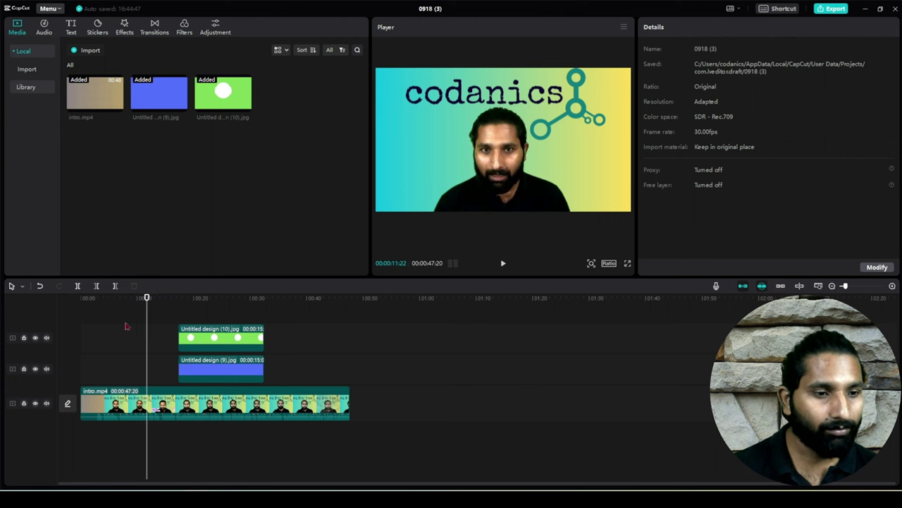
pyautogui.click(122, 321)
pyautogui.click(108, 375)
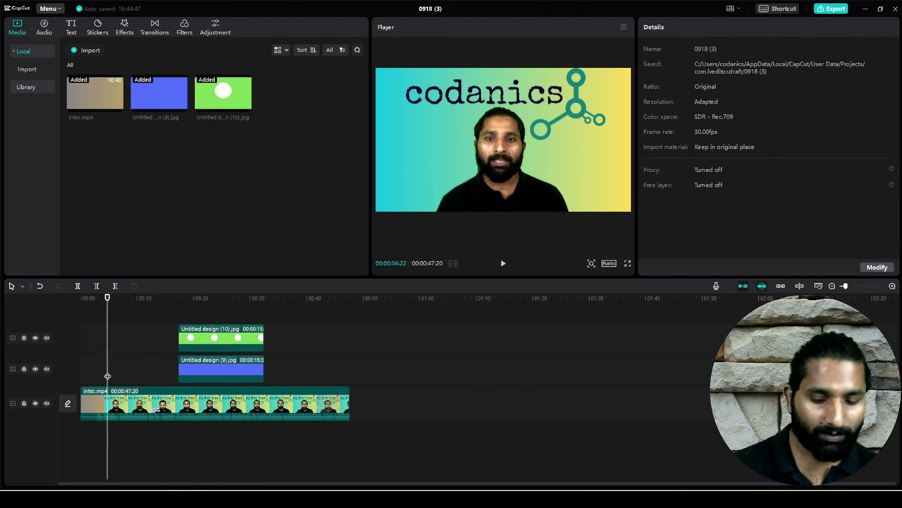
pyautogui.hotkey('ctrl', 'v')
pyautogui.moveTo(190, 401); pyautogui.dragTo(163, 400)
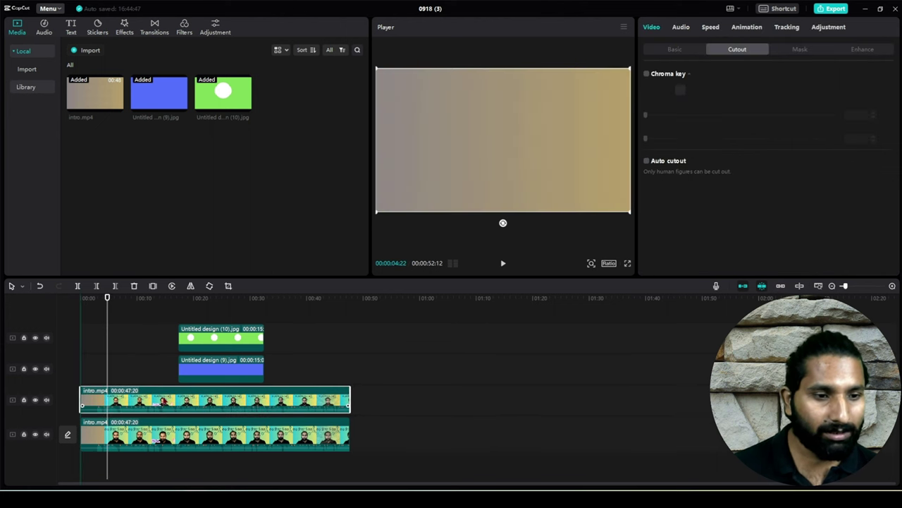
pyautogui.click(149, 434)
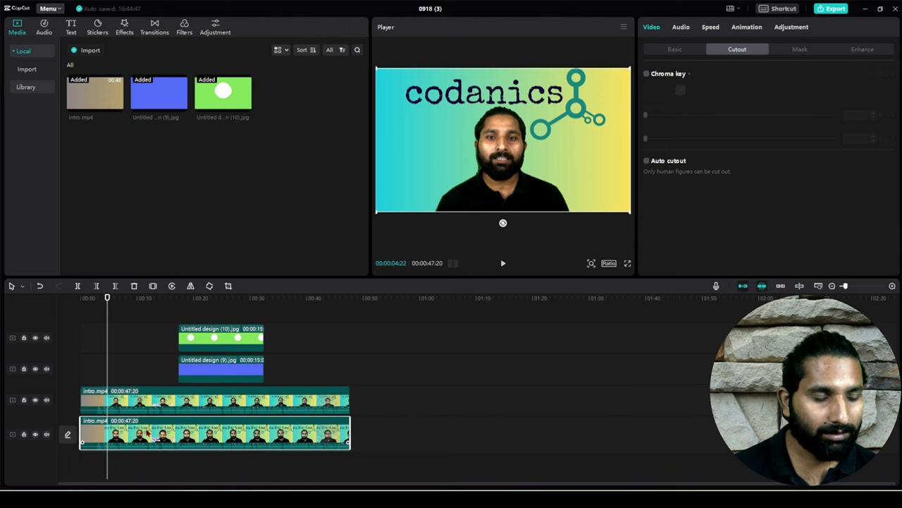
# Step: Apply a Circle mask around the face in the upper intro.mp4 clip, at position X -25, Y -42 and size 686 × 689
pyautogui.click(192, 311)
pyautogui.click(216, 402)
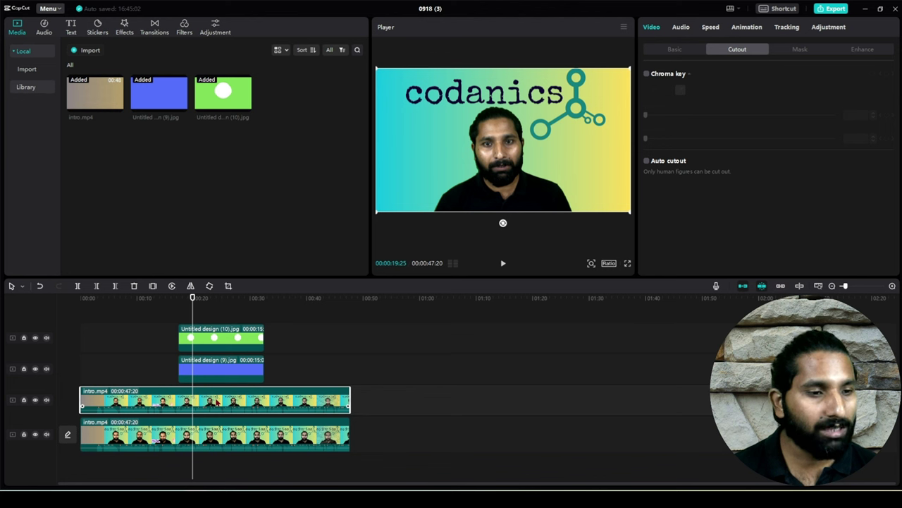
pyautogui.click(799, 50)
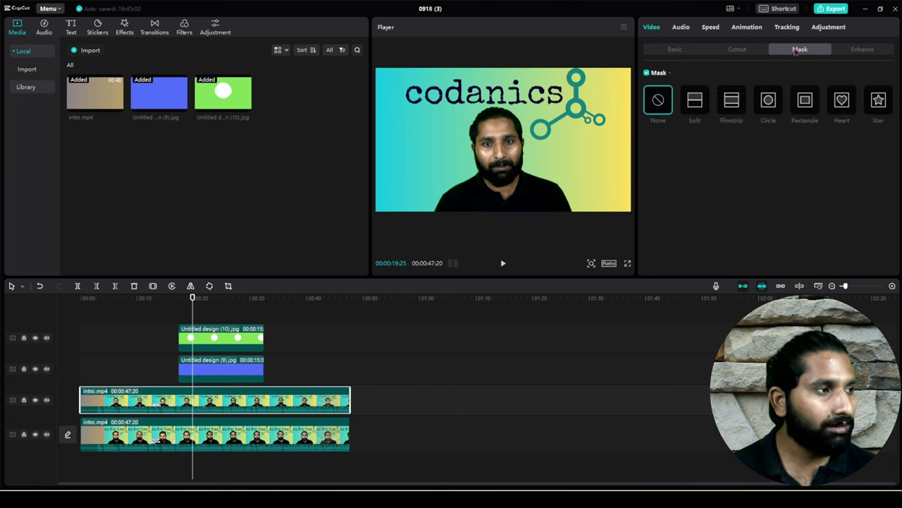
pyautogui.click(774, 98)
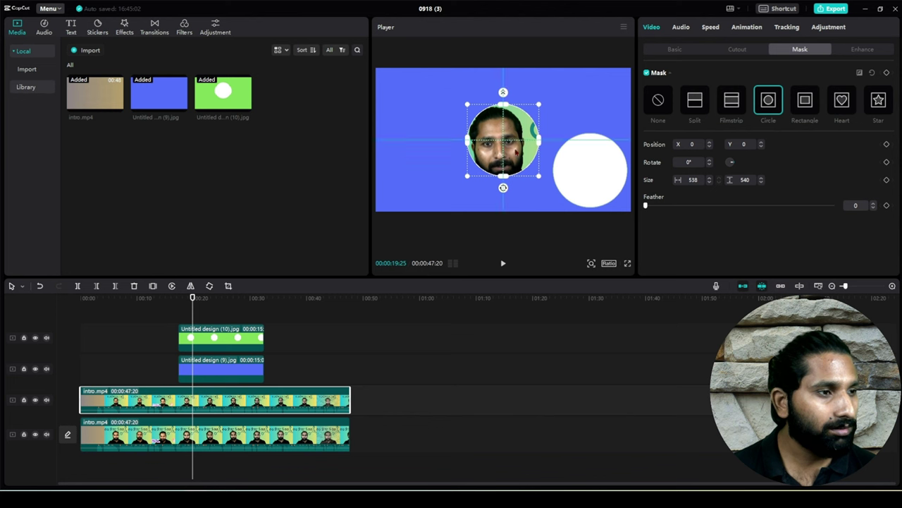
pyautogui.moveTo(512, 156); pyautogui.dragTo(513, 154)
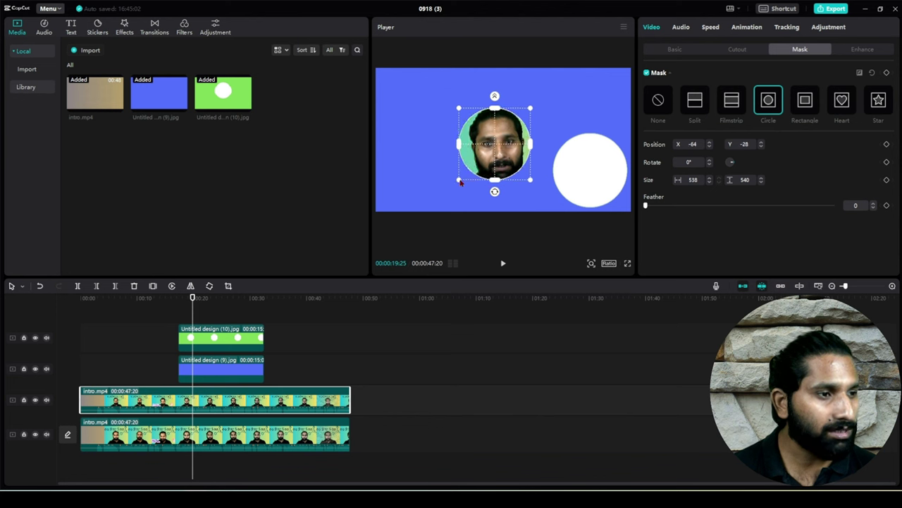
pyautogui.moveTo(460, 182); pyautogui.dragTo(451, 190)
pyautogui.moveTo(503, 172); pyautogui.dragTo(506, 175)
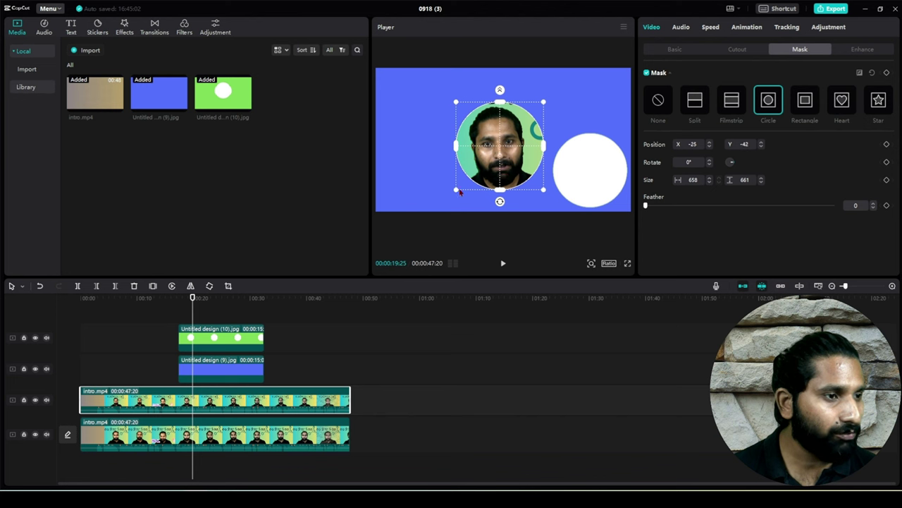
pyautogui.moveTo(458, 191); pyautogui.dragTo(454, 192)
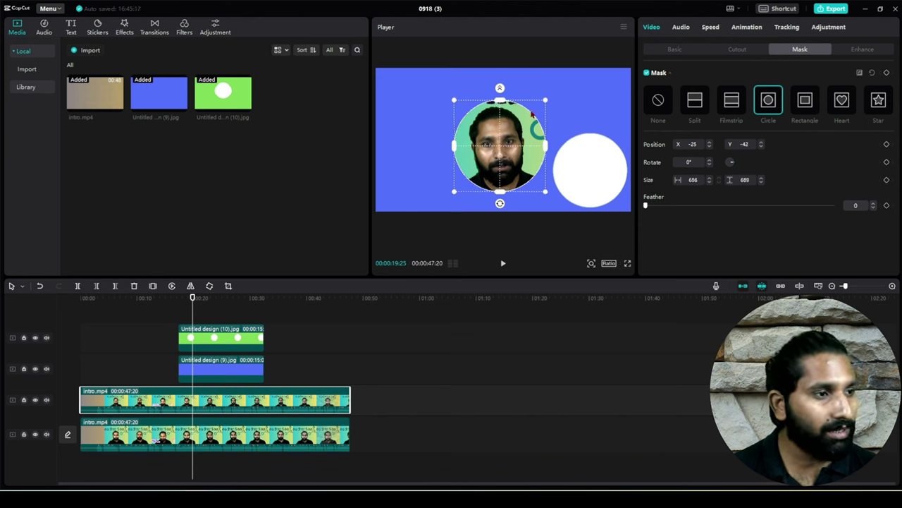
# Step: Scale the masked clip to 73% and position it at X 1374, Y -375 inside the white circle
pyautogui.moveTo(517, 160); pyautogui.dragTo(589, 175)
pyautogui.click(657, 52)
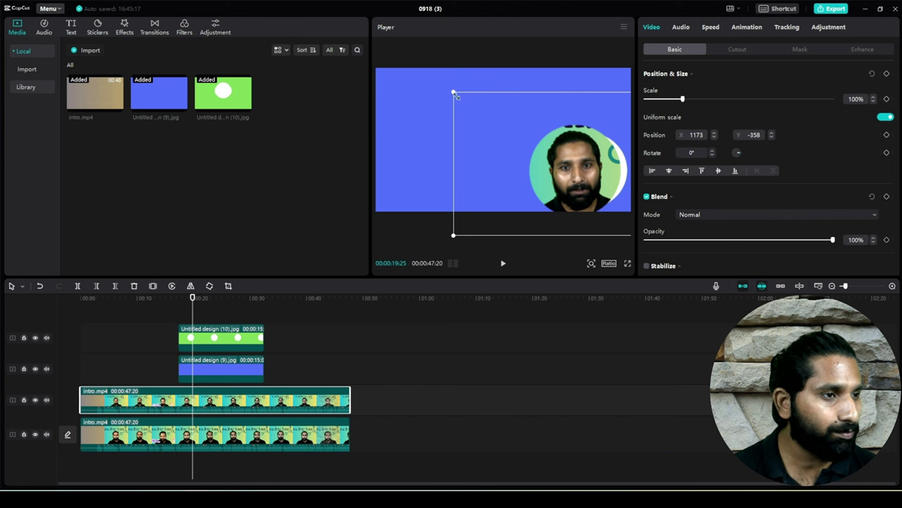
pyautogui.moveTo(454, 93); pyautogui.dragTo(489, 111)
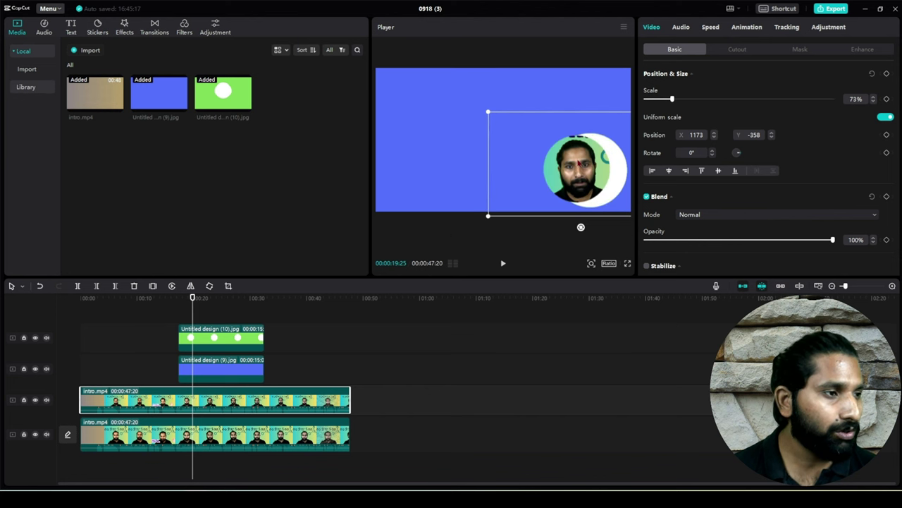
pyautogui.moveTo(579, 164); pyautogui.dragTo(593, 164)
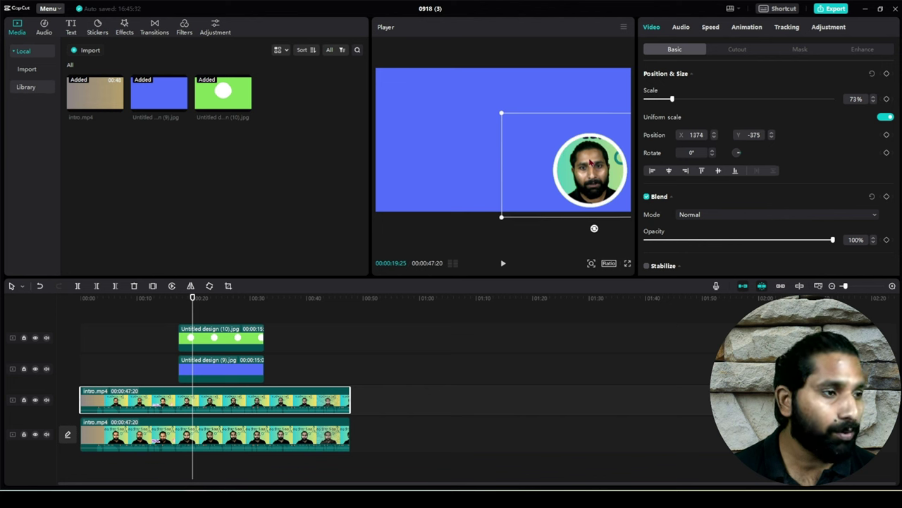
# Step: Remove the blue Untitled design (9).jpg clip from the timeline
pyautogui.click(455, 162)
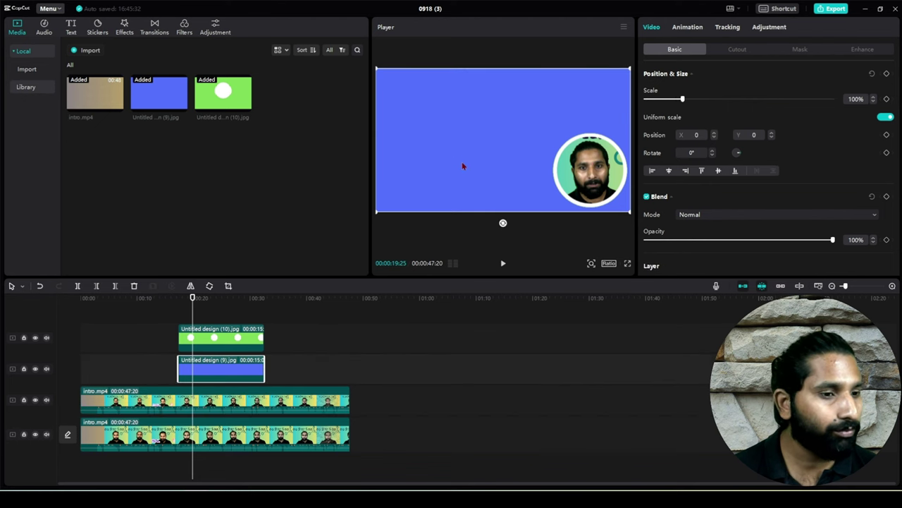
pyautogui.click(90, 334)
pyautogui.click(89, 334)
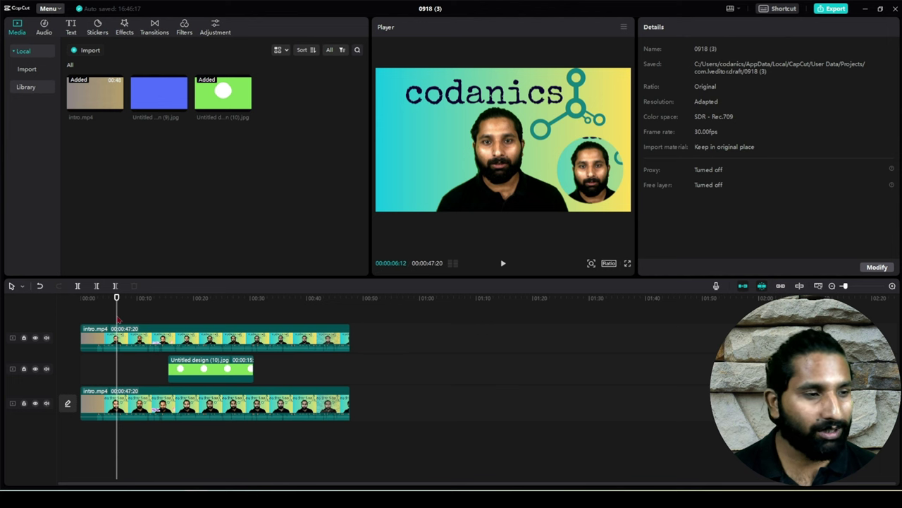
# Step: Play back the composite before and during the white ring image to check the overlay over the intro.mp4 footage
pyautogui.press('space')
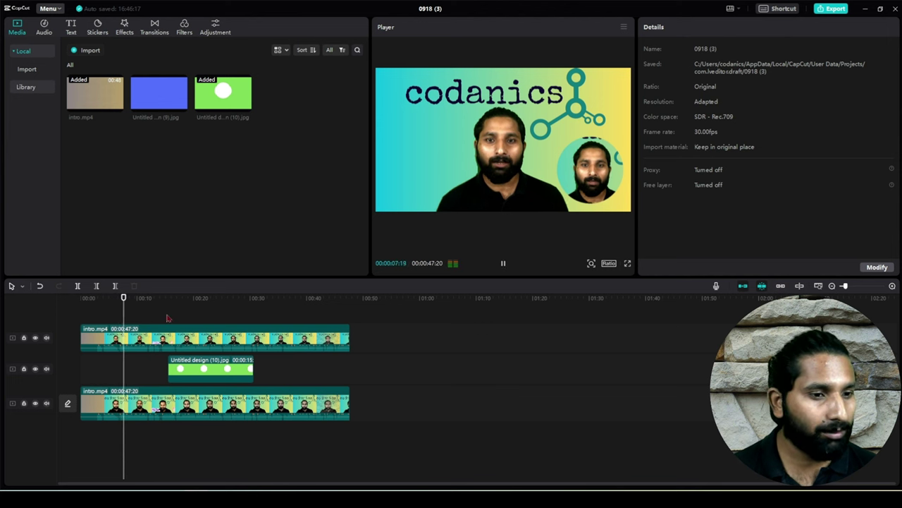
pyautogui.click(167, 318)
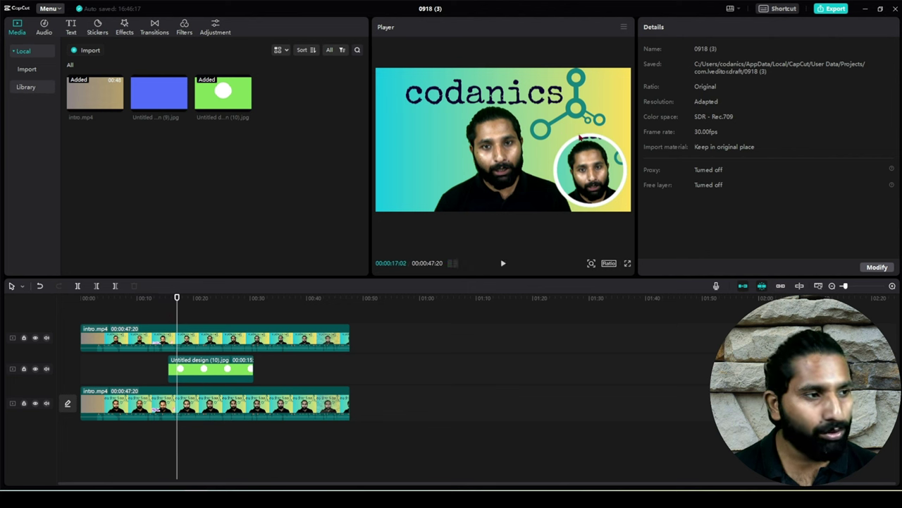
pyautogui.press('space')
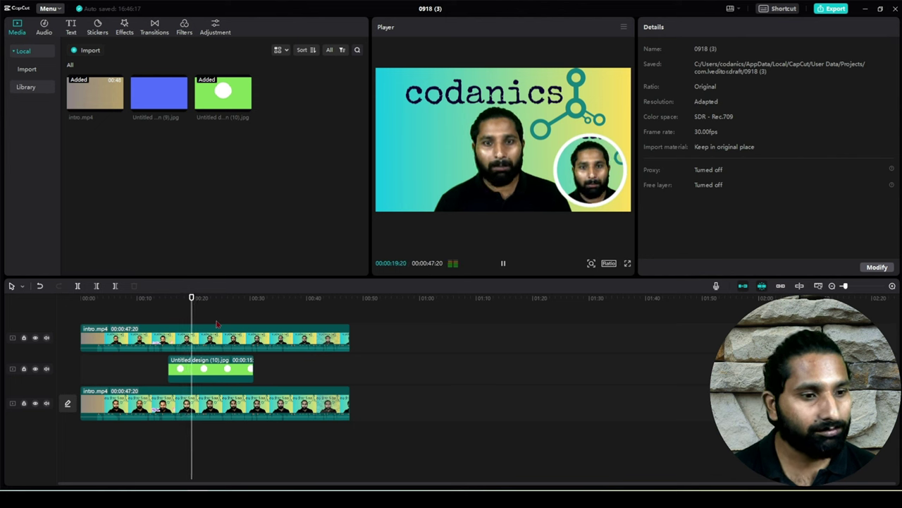
pyautogui.press('space')
pyautogui.moveTo(169, 297); pyautogui.dragTo(137, 298)
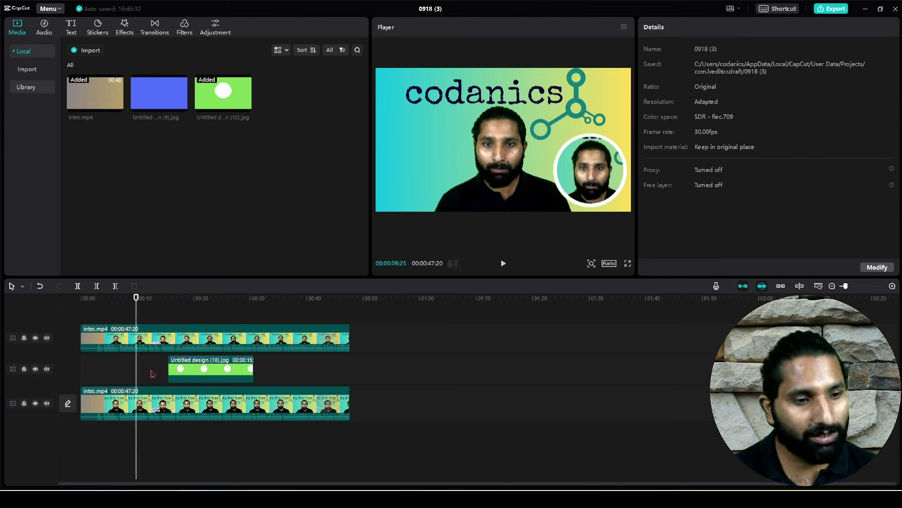
# Step: Extend both ends of the white ring image clip to a duration of 00:00:41:00, nearly spanning the intro.mp4 clips
pyautogui.click(169, 368)
pyautogui.moveTo(169, 369); pyautogui.dragTo(113, 365)
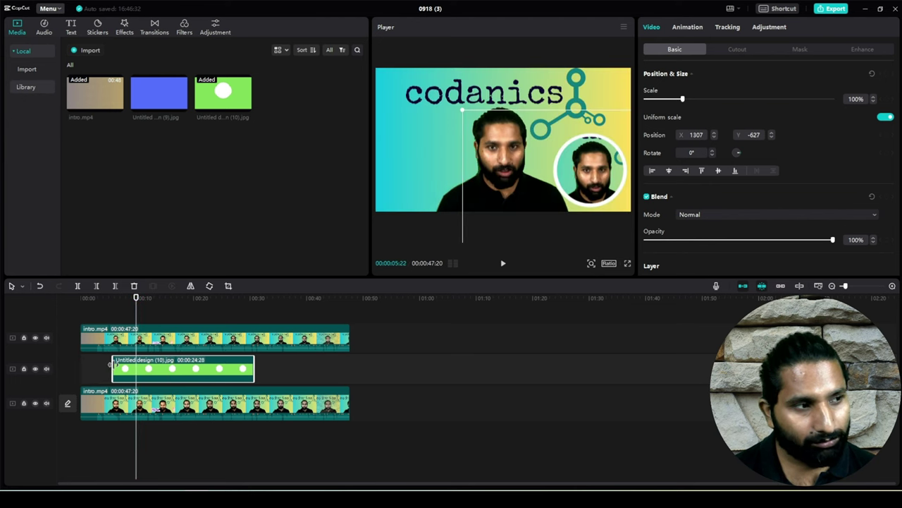
pyautogui.moveTo(254, 369); pyautogui.dragTo(344, 367)
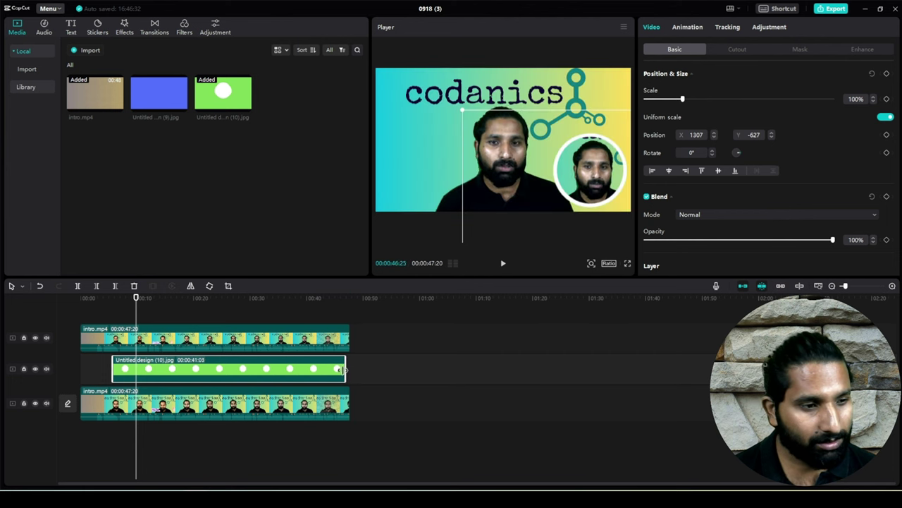
# Step: Play back the ring overlay with the main intro.mp4 track hidden for a moment, and show the track again
pyautogui.click(233, 310)
pyautogui.click(233, 310)
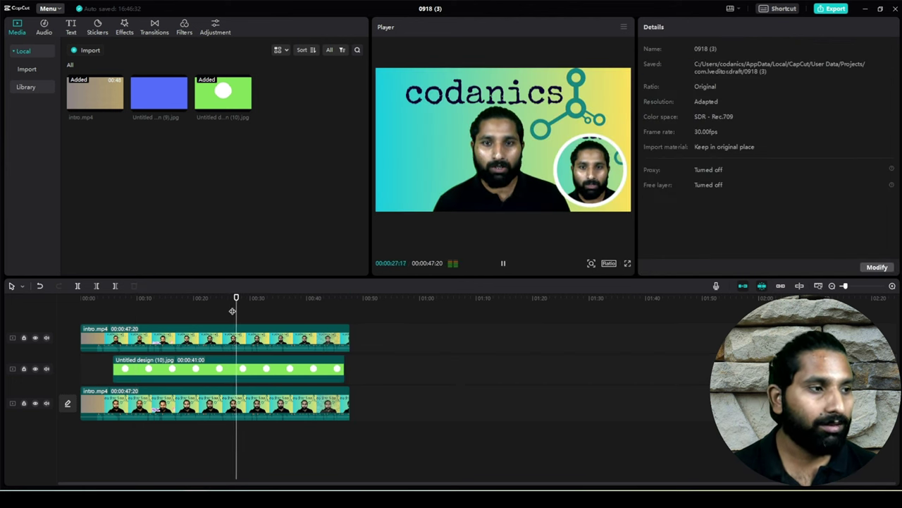
pyautogui.click(35, 405)
pyautogui.press('space')
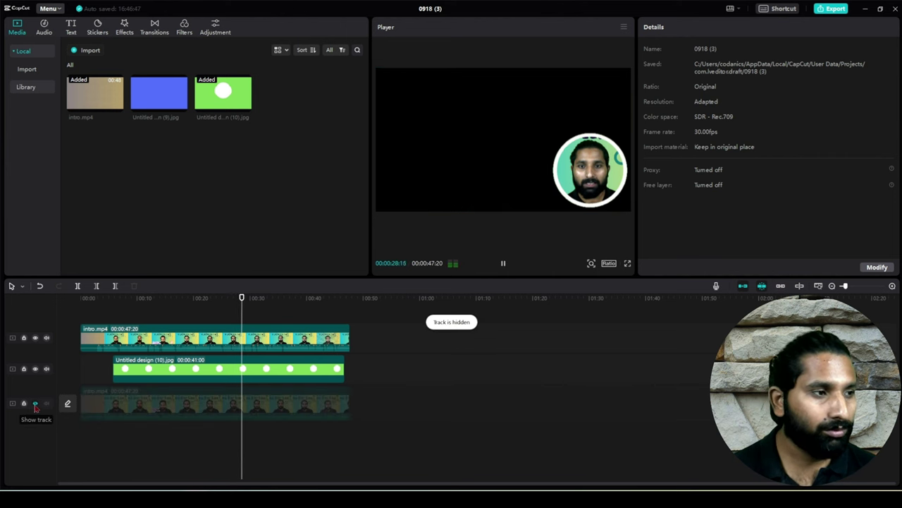
pyautogui.click(35, 405)
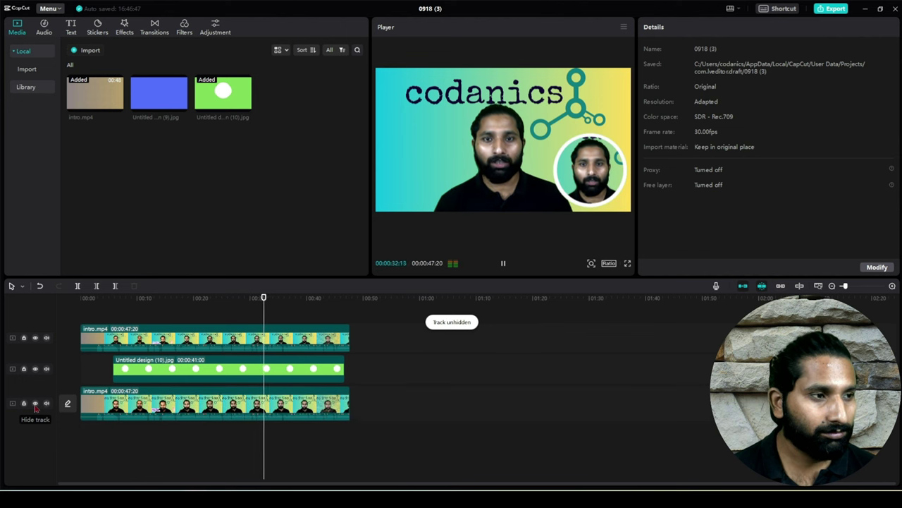
pyautogui.press('space')
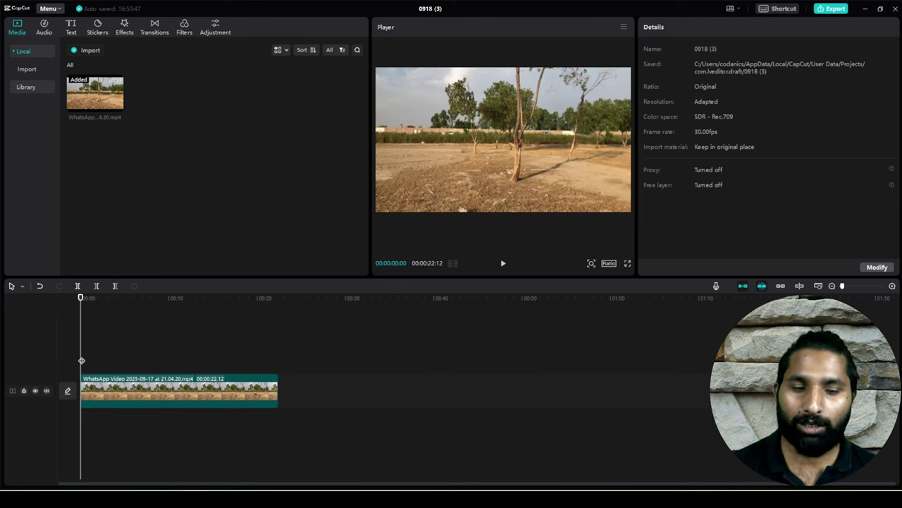
# Step: Play back the WhatsApp video to examine when the walking person enters and leaves the frame
pyautogui.click(502, 263)
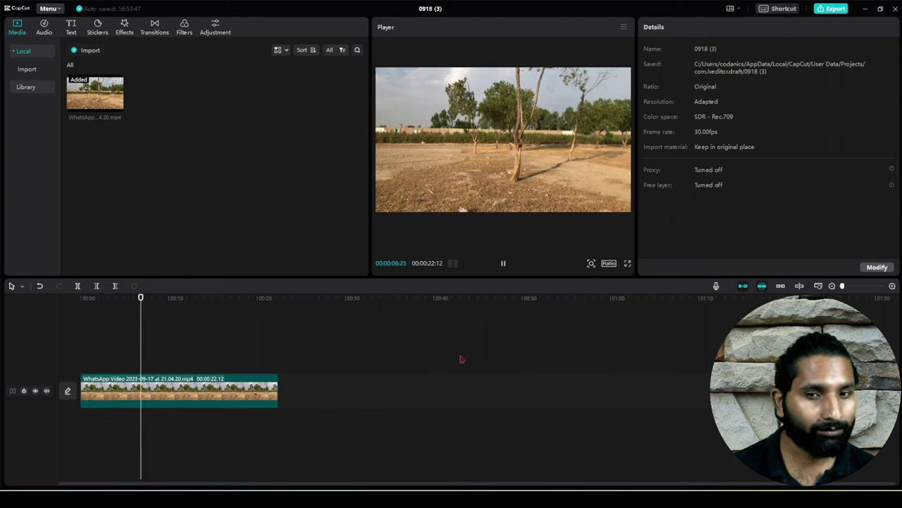
pyautogui.click(81, 314)
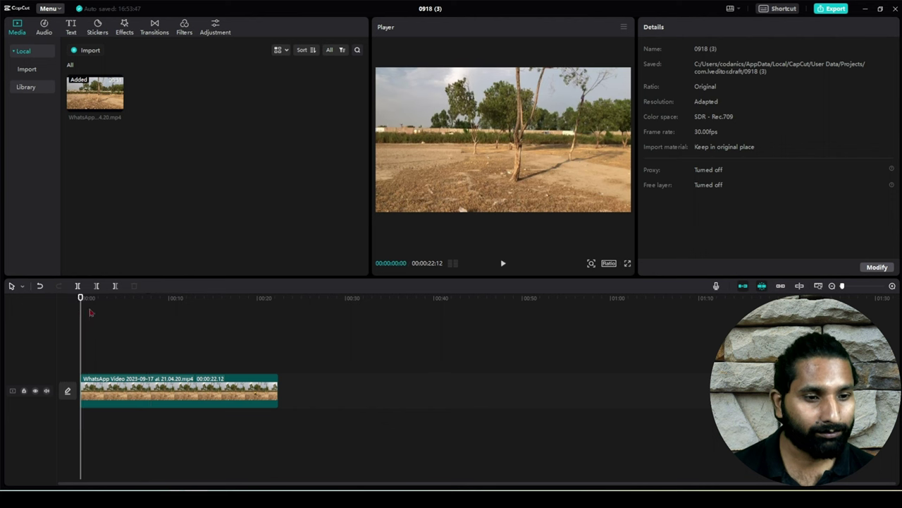
pyautogui.click(504, 264)
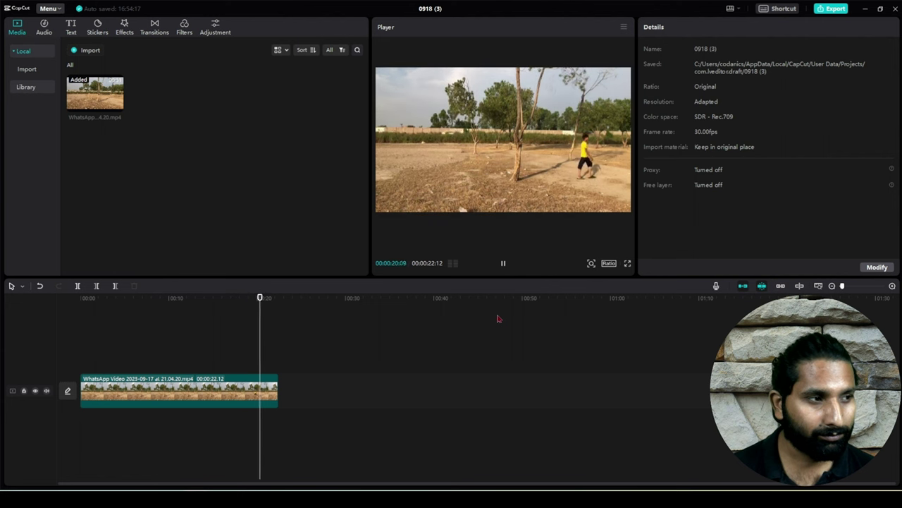
pyautogui.click(203, 346)
pyautogui.press('space')
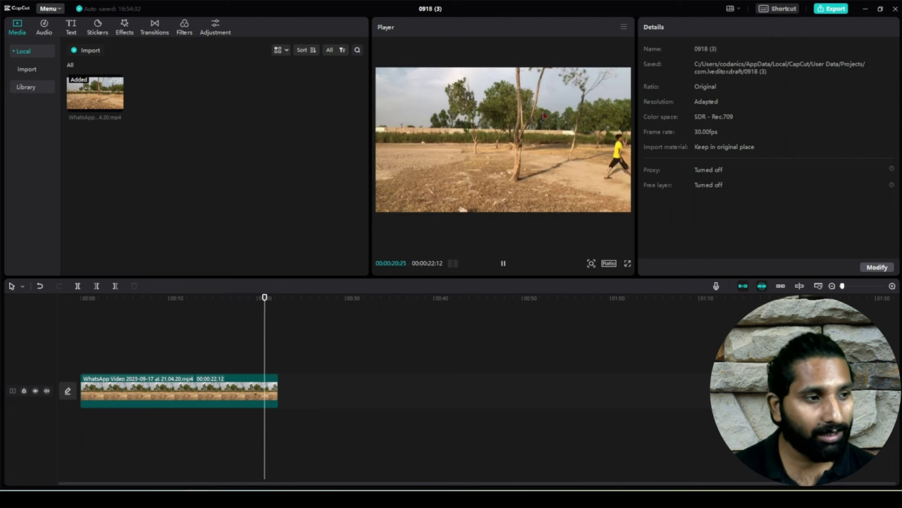
pyautogui.press('space')
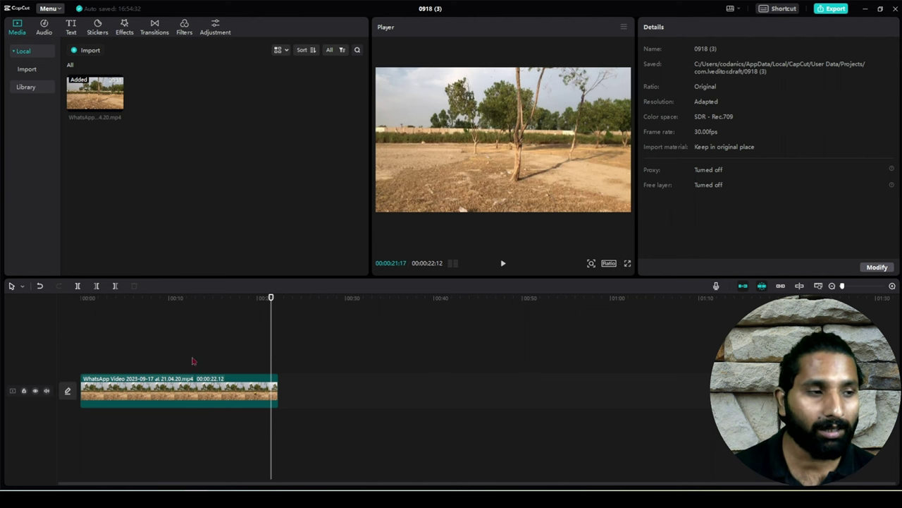
# Step: Split the WhatsApp video at 00:00:14:13 and stack its first part on the track above the second, aligned to the timeline start
pyautogui.moveTo(192, 361)
pyautogui.mouseDown()
pyautogui.moveTo(173, 363)
pyautogui.moveTo(229, 368)
pyautogui.moveTo(208, 369)
pyautogui.mouseUp()
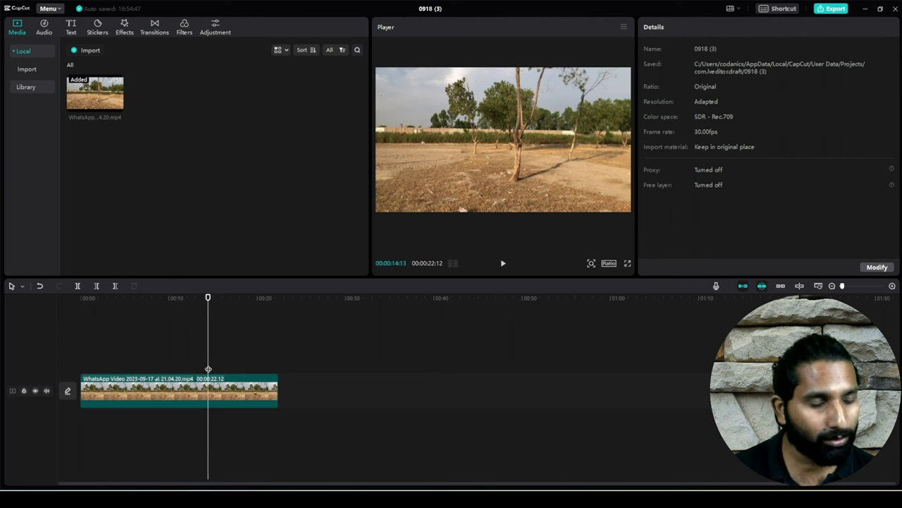
pyautogui.hotkey('ctrl', 'b')
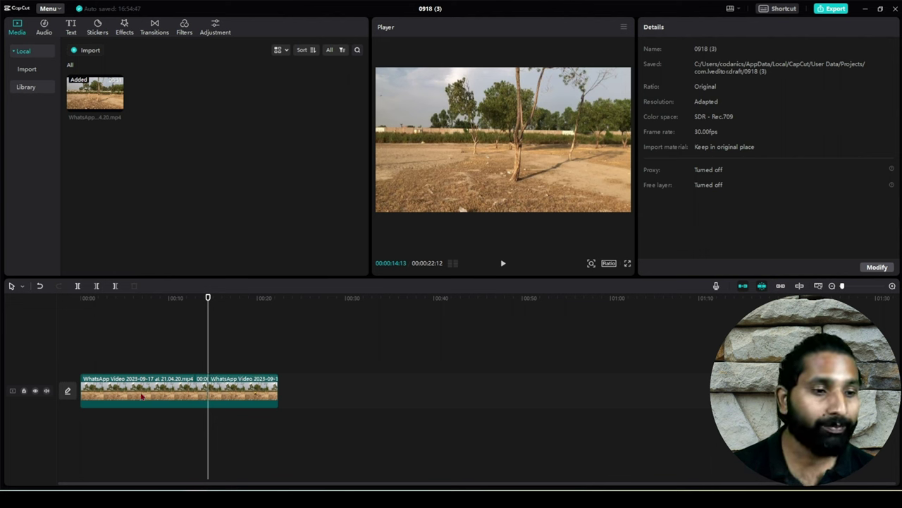
pyautogui.moveTo(141, 397); pyautogui.dragTo(145, 444)
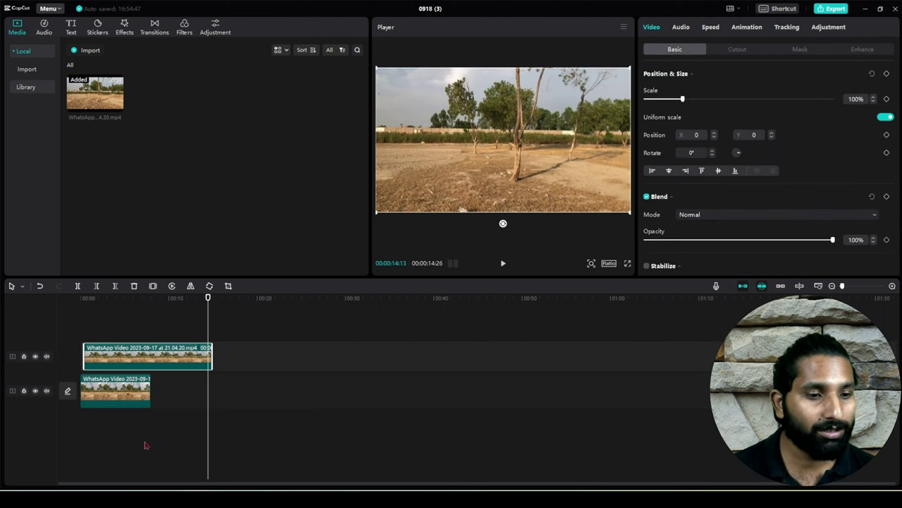
pyautogui.click(123, 394)
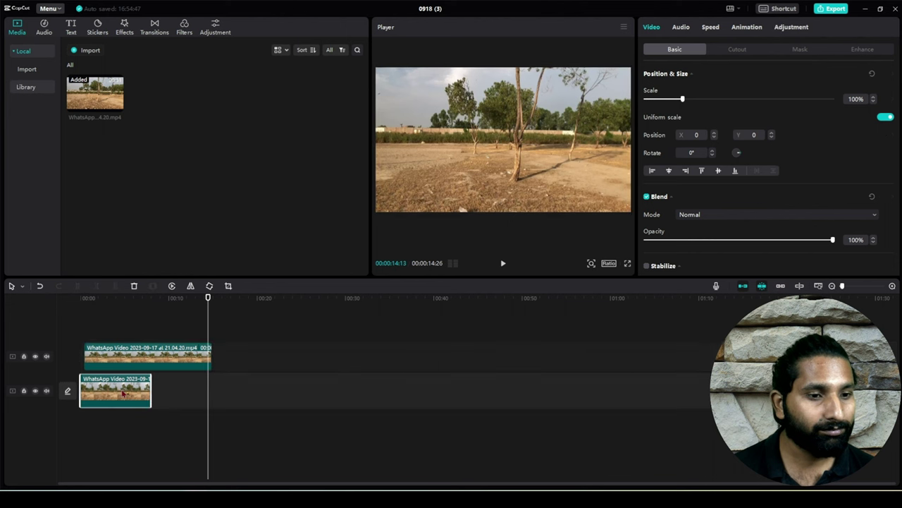
pyautogui.moveTo(117, 364); pyautogui.dragTo(112, 364)
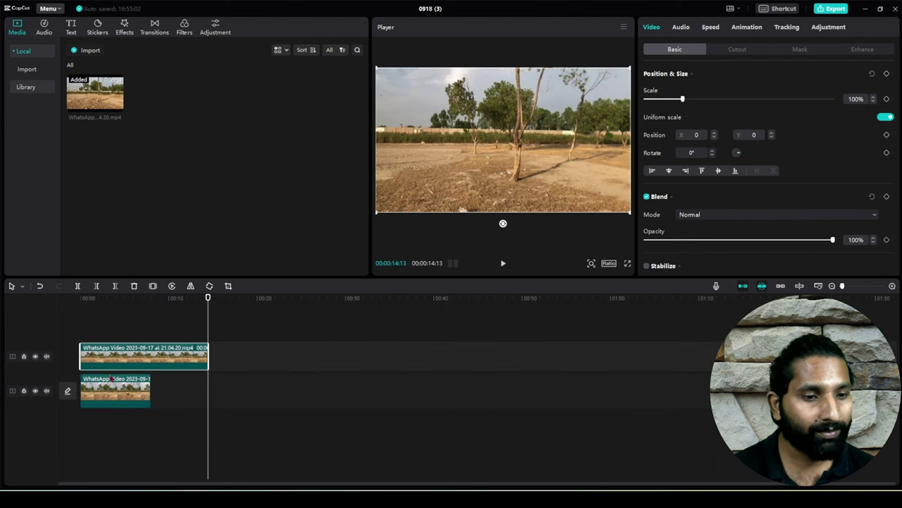
# Step: Play back the stacked clips from the start to about 00:00:03:15
pyautogui.click(112, 385)
pyautogui.click(85, 327)
pyautogui.press('space')
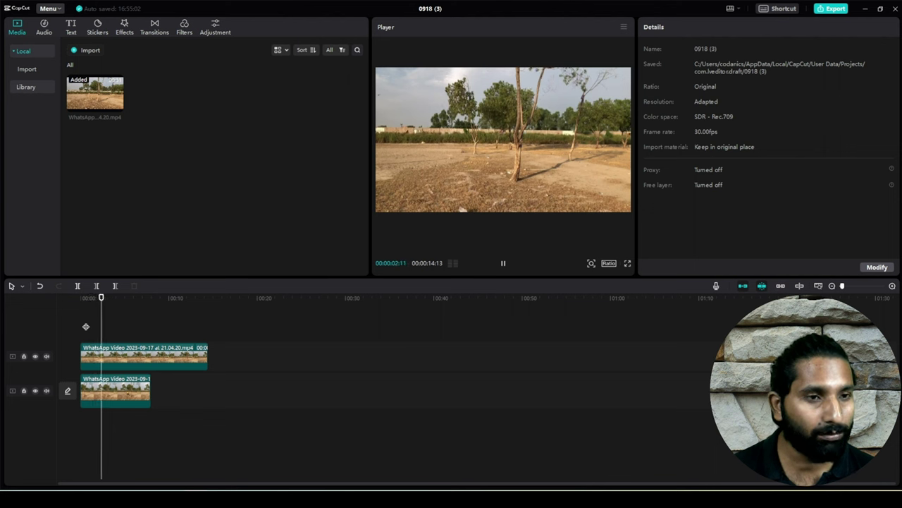
pyautogui.press('space')
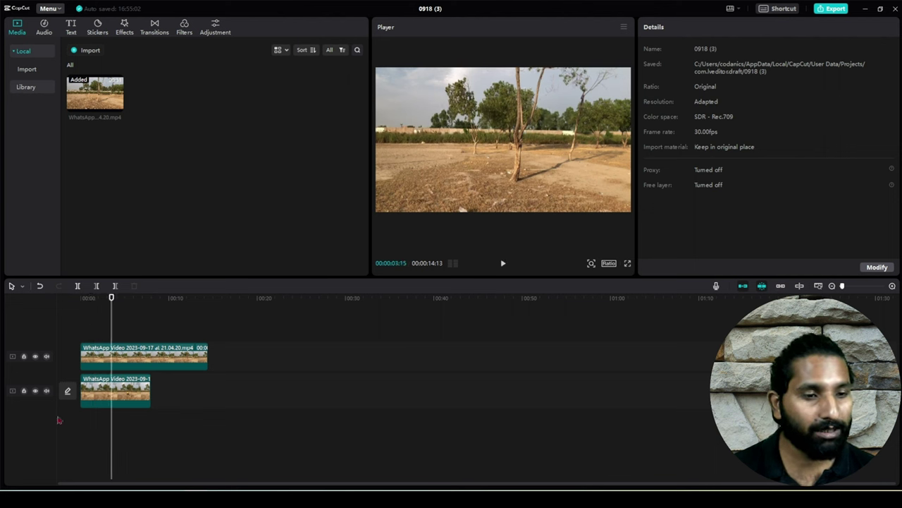
# Step: Apply a Split mask to the upper clip, rotated 90° and positioned at X 56, Y 0 along the central tree
pyautogui.click(94, 361)
pyautogui.click(801, 50)
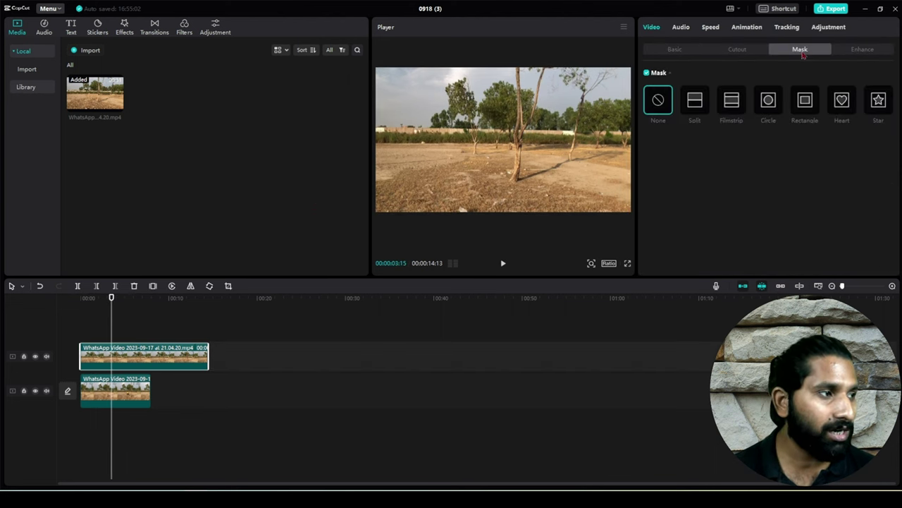
pyautogui.click(698, 103)
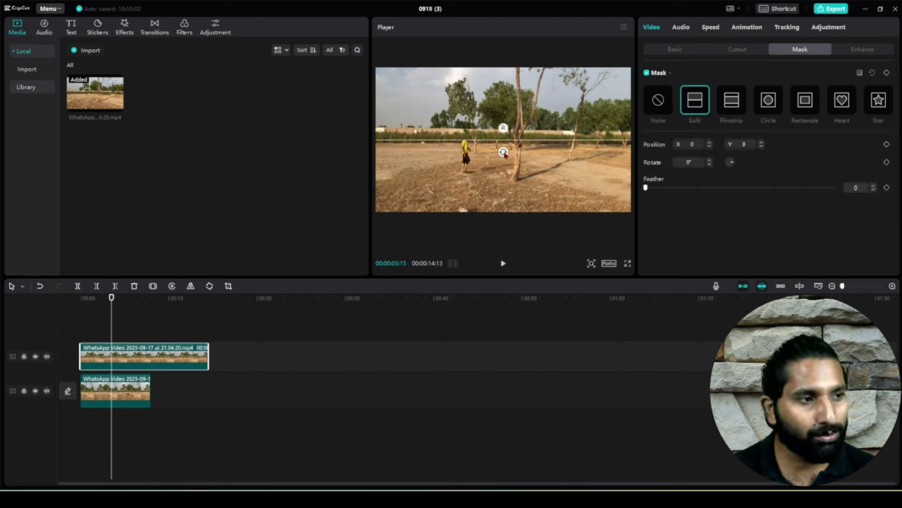
pyautogui.moveTo(504, 152); pyautogui.dragTo(521, 144)
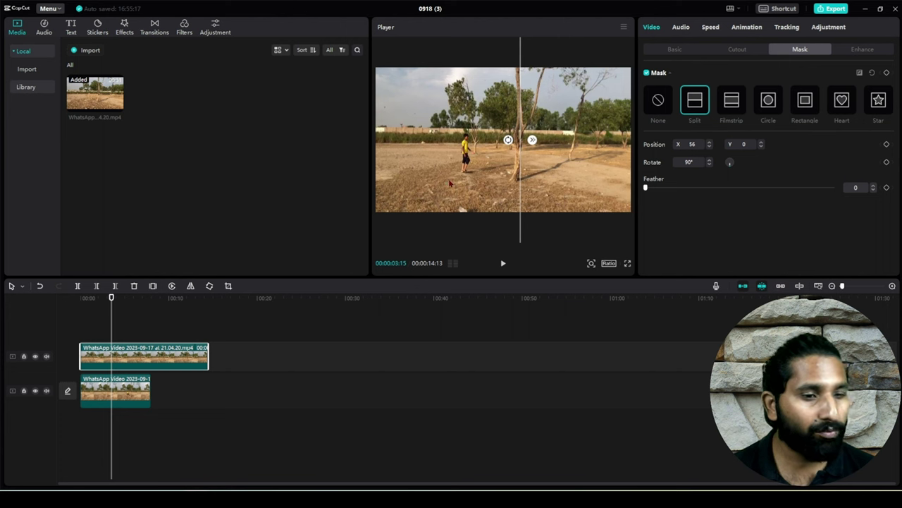
# Step: Play back the masked composite from the start and return the playhead to the lower clip's end
pyautogui.click(84, 325)
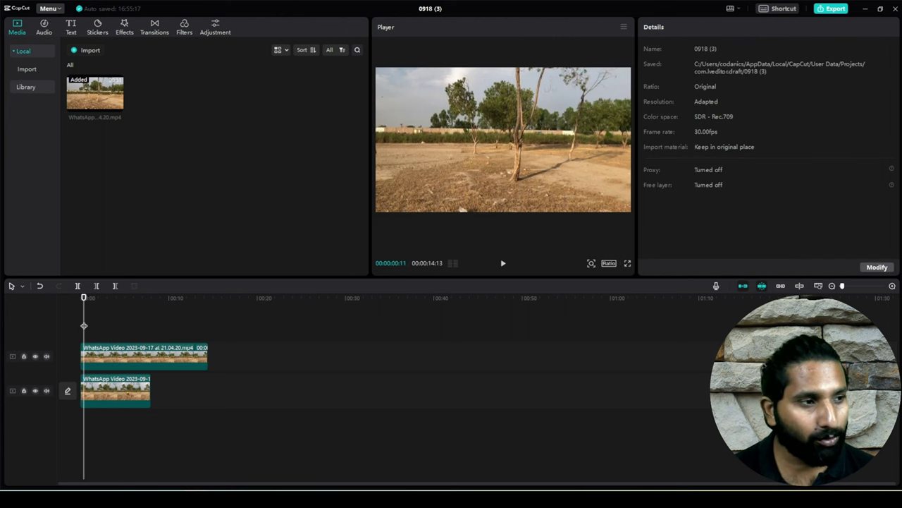
pyautogui.press('space')
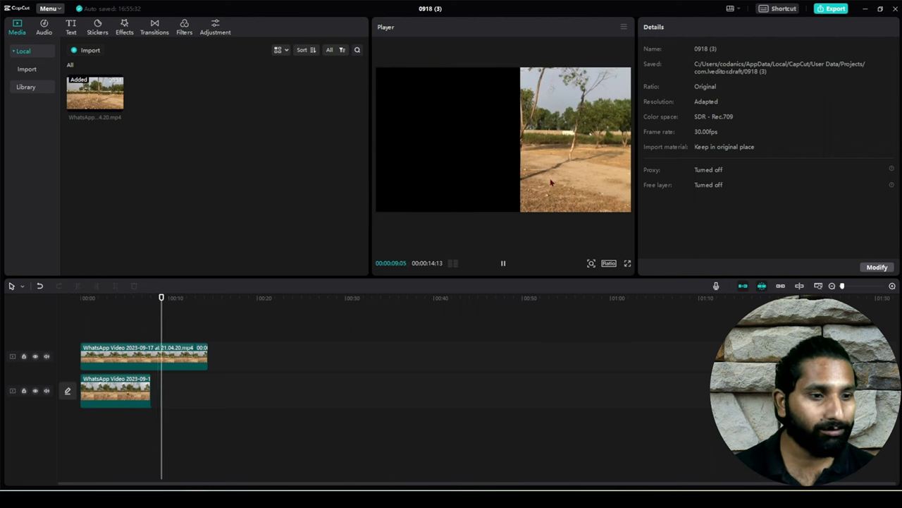
pyautogui.moveTo(160, 326); pyautogui.dragTo(151, 336)
# Step: Split the upper clip at 00:00:07:29, where the lower clip ends, and delete the remainder
pyautogui.click(140, 396)
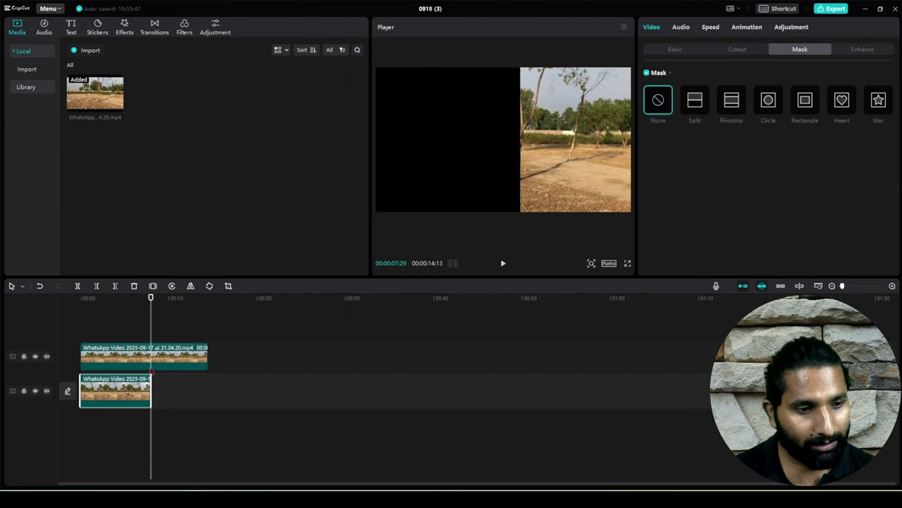
pyautogui.click(150, 363)
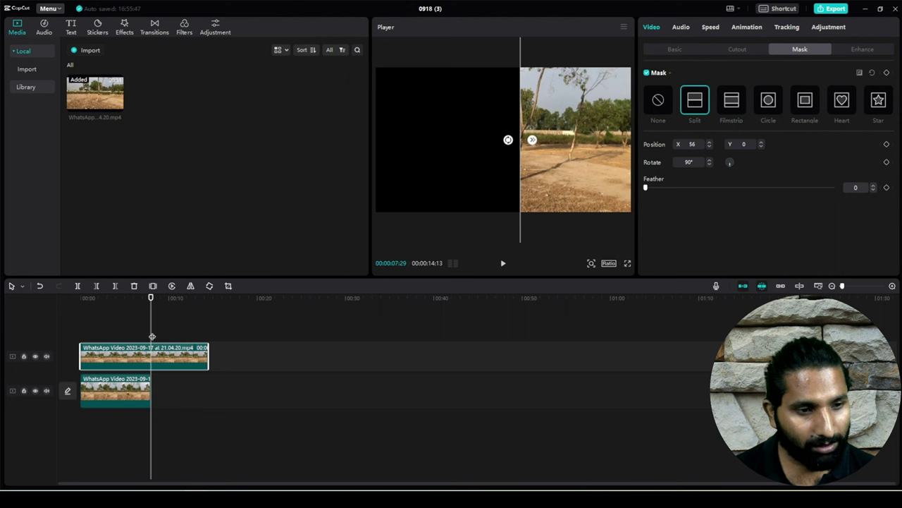
pyautogui.moveTo(149, 338); pyautogui.dragTo(147, 339)
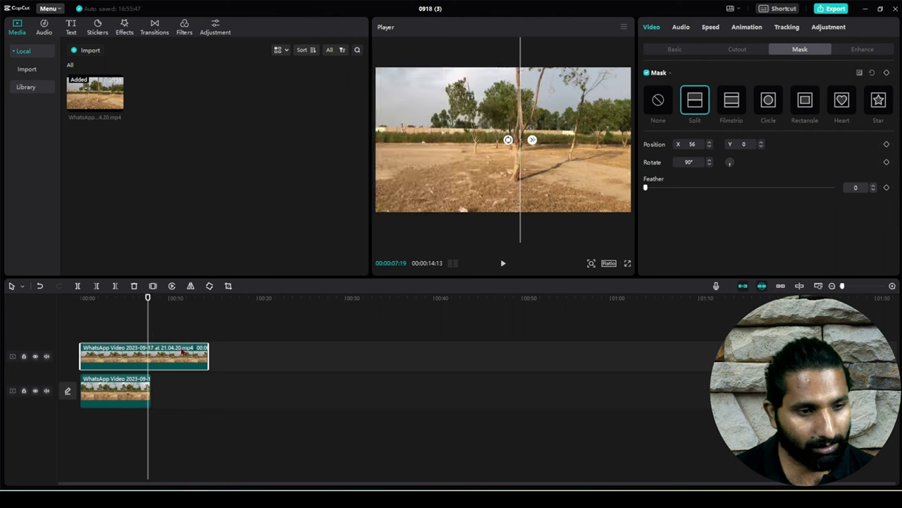
pyautogui.click(154, 327)
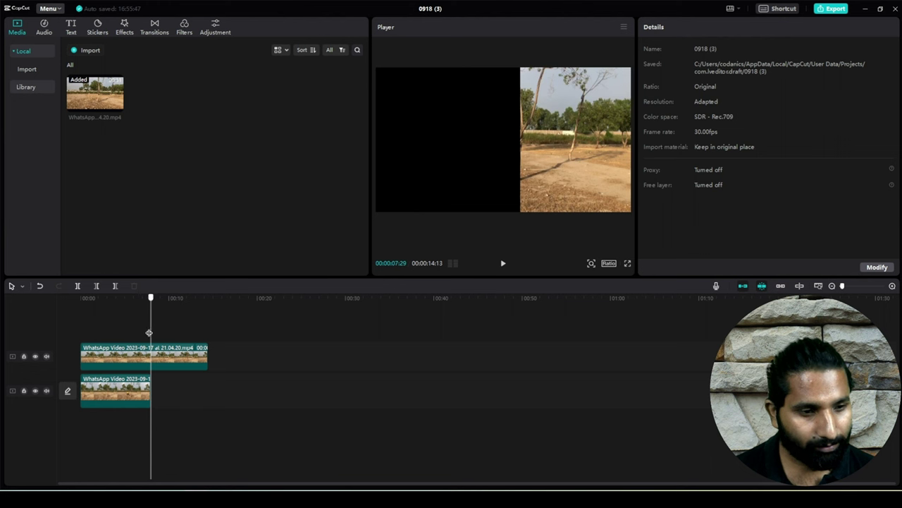
pyautogui.hotkey('ctrl', 'b')
pyautogui.click(171, 359)
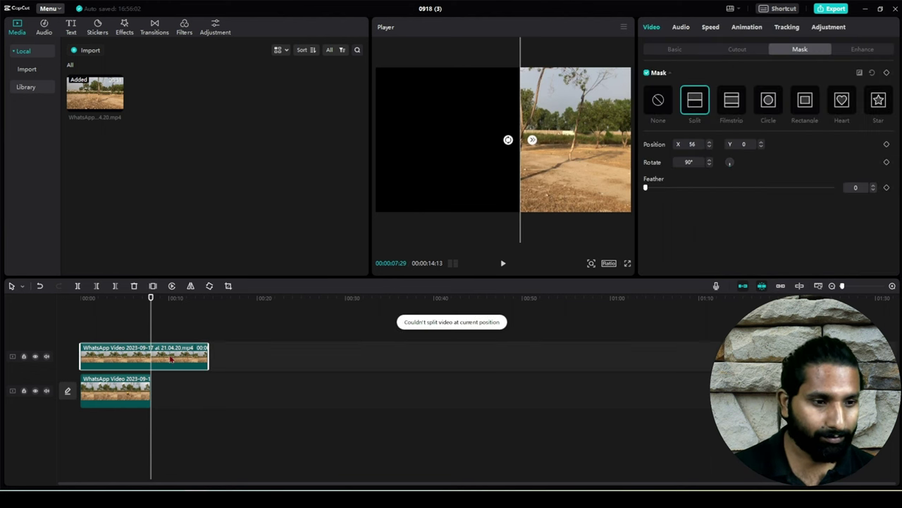
pyautogui.hotkey('ctrl', 'b')
pyautogui.press('Delete')
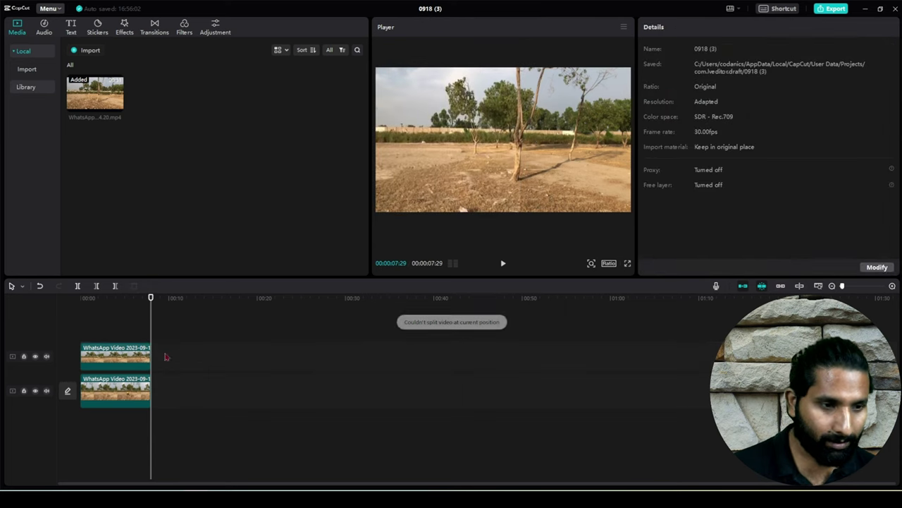
# Step: Play back the trimmed split-mask composite from the start
pyautogui.click(85, 324)
pyautogui.press('space')
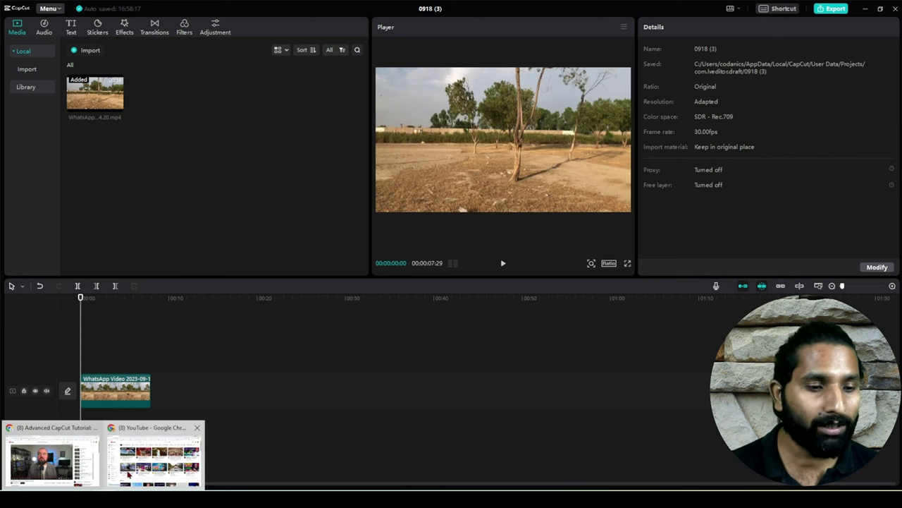
# Step: Switch to YouTube in Chrome and search for "green screen video"
pyautogui.click(141, 466)
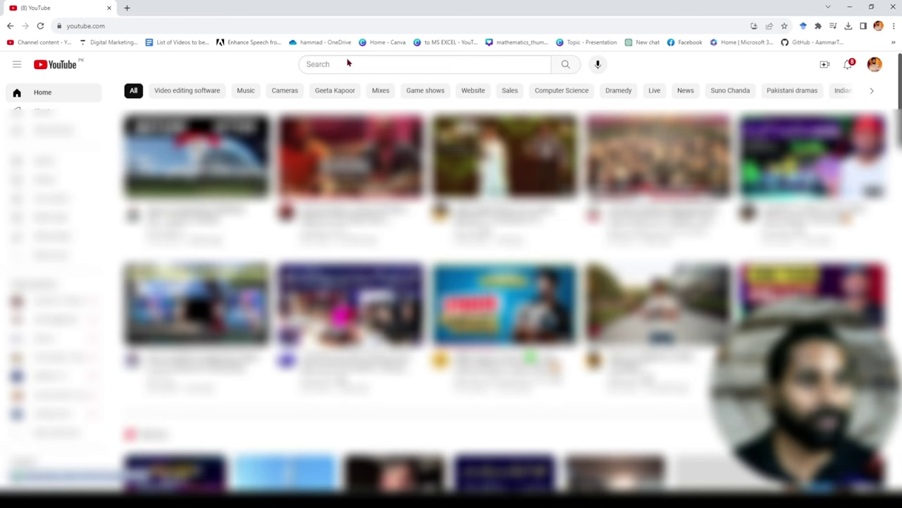
pyautogui.click(371, 66)
pyautogui.write('green screen')
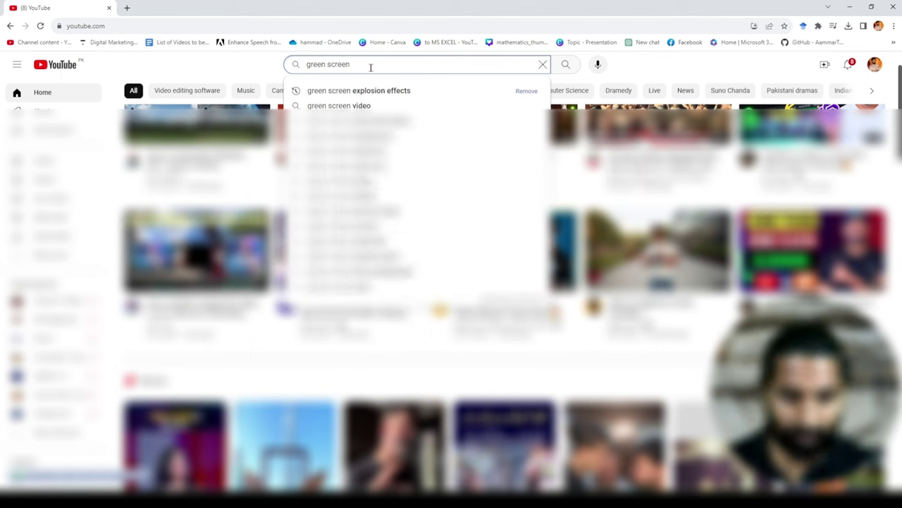
pyautogui.press('Down')
pyautogui.press('Down')
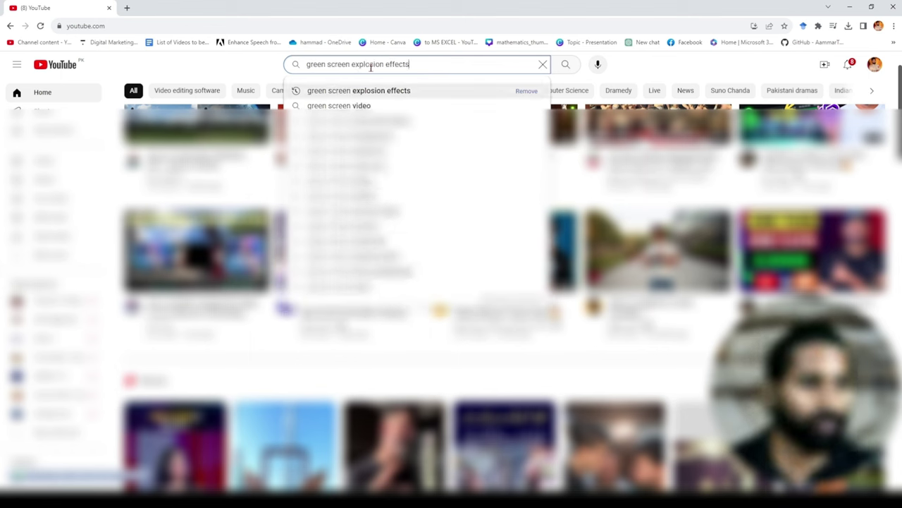
pyautogui.press('Return')
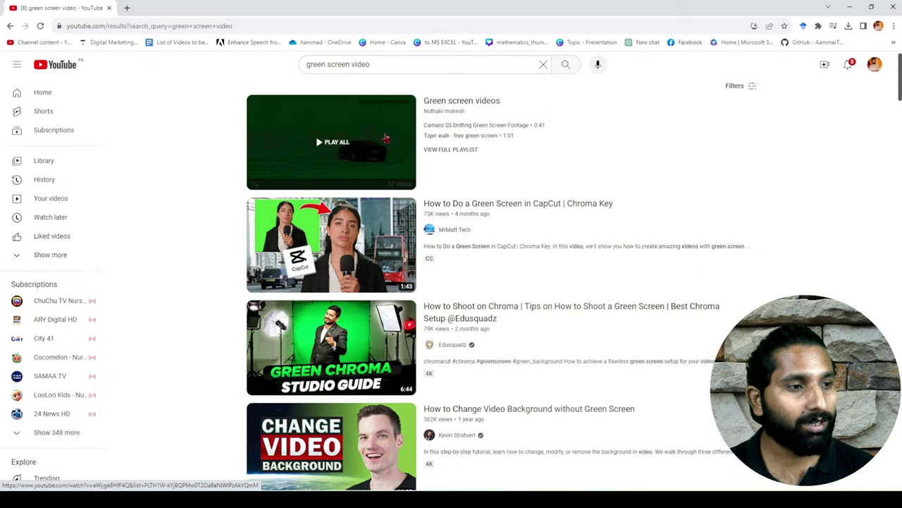
# Step: Open the "Green screen videos" playlist from the search results, pause its first video and browse the listed footage
pyautogui.scroll(-4, 387, 139)
pyautogui.scroll(5, 380, 134)
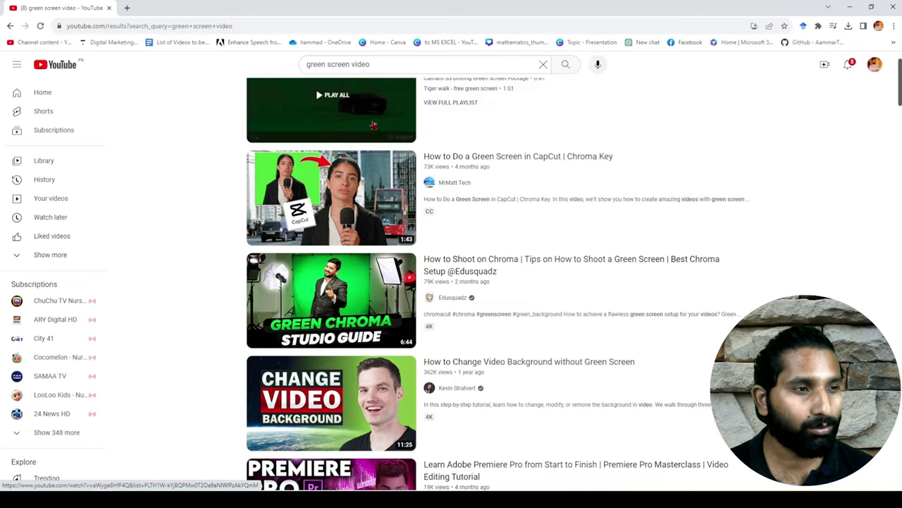
pyautogui.click(368, 117)
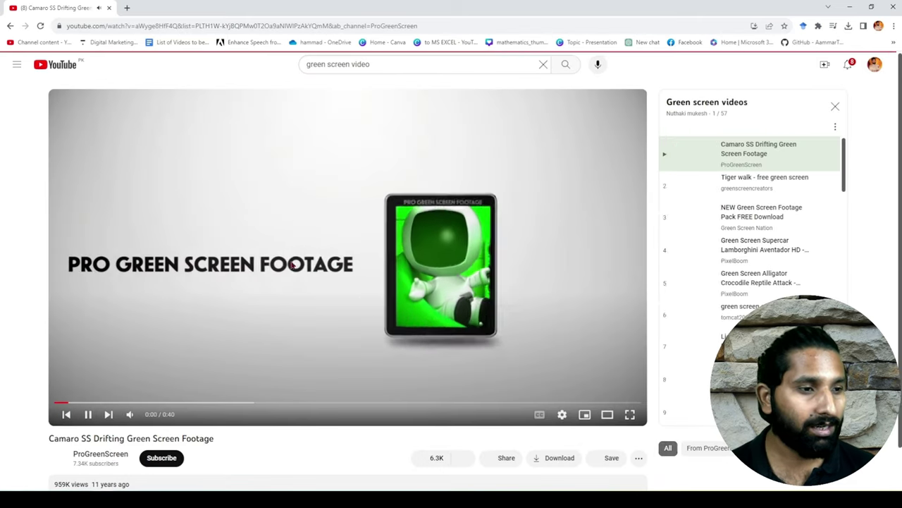
pyautogui.click(191, 379)
pyautogui.click(133, 402)
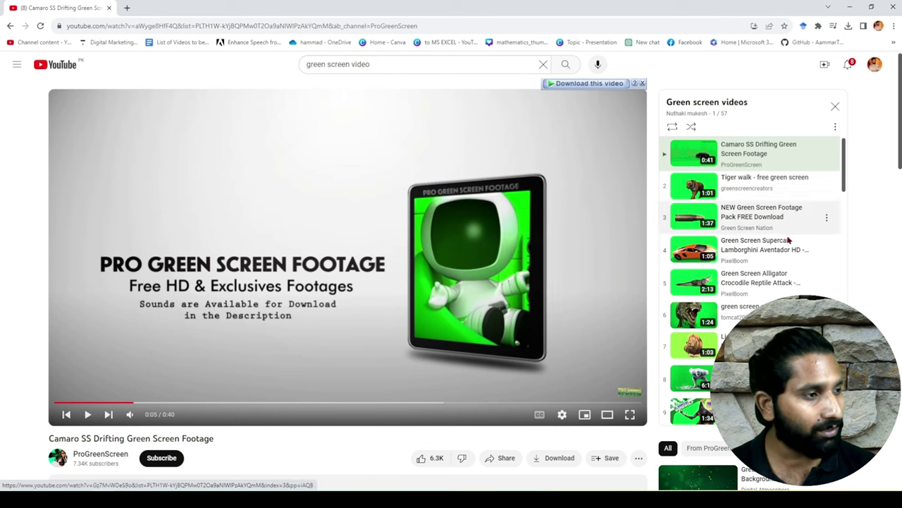
pyautogui.scroll(-2, 744, 265)
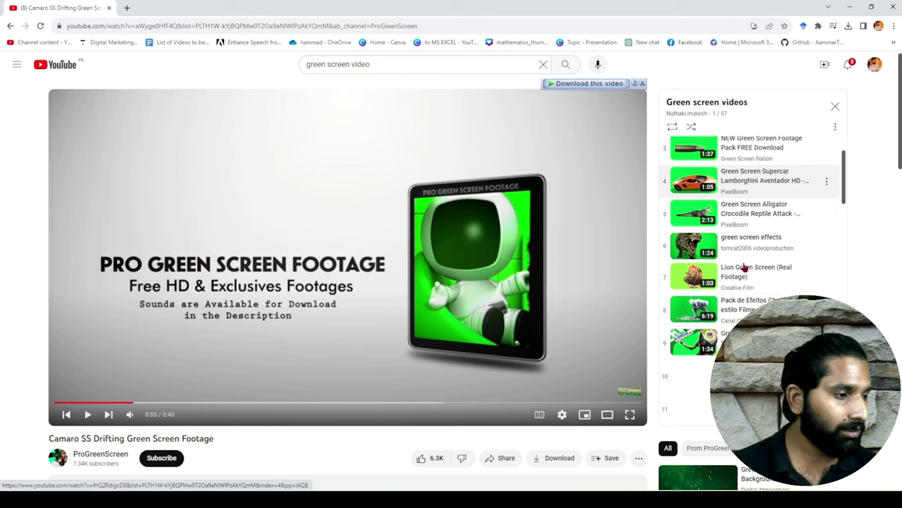
pyautogui.scroll(-2, 744, 266)
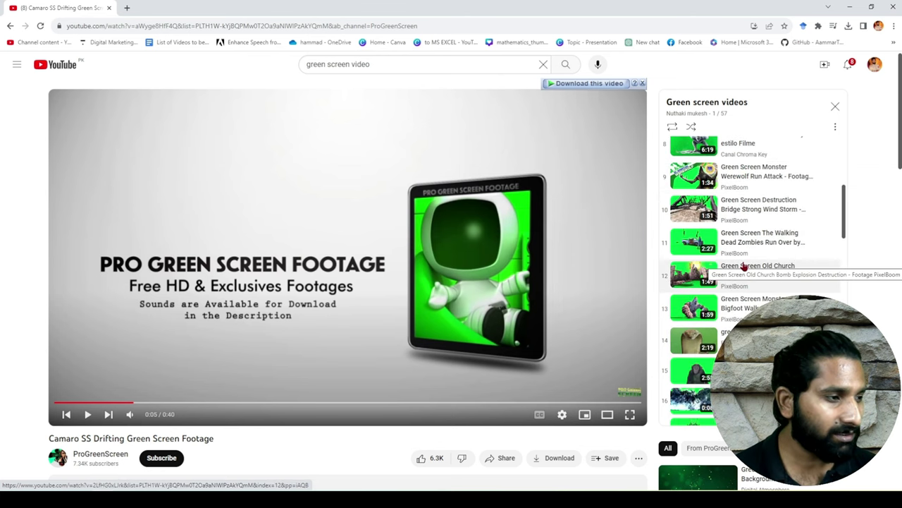
pyautogui.scroll(5, 744, 266)
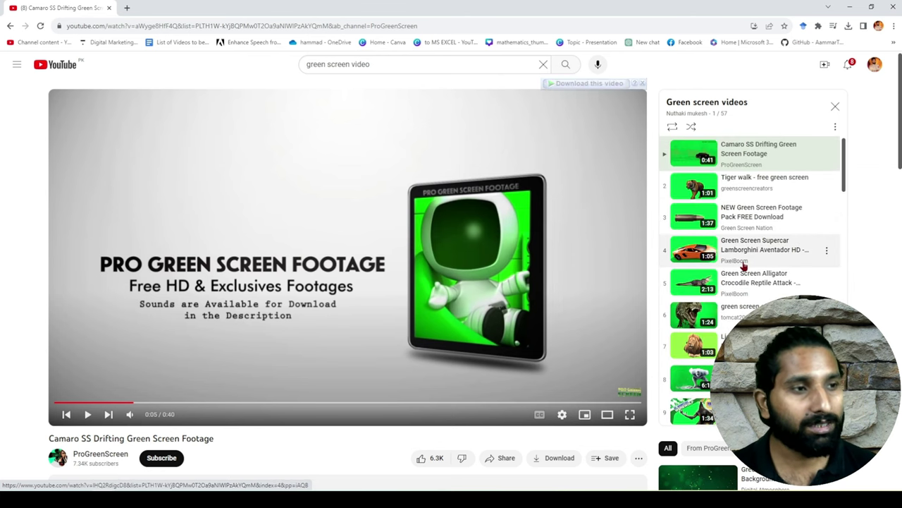
# Step: Search YouTube for green screen explosion footage, replacing "video" with "explosion" in the query
pyautogui.moveTo(375, 65); pyautogui.dragTo(355, 65)
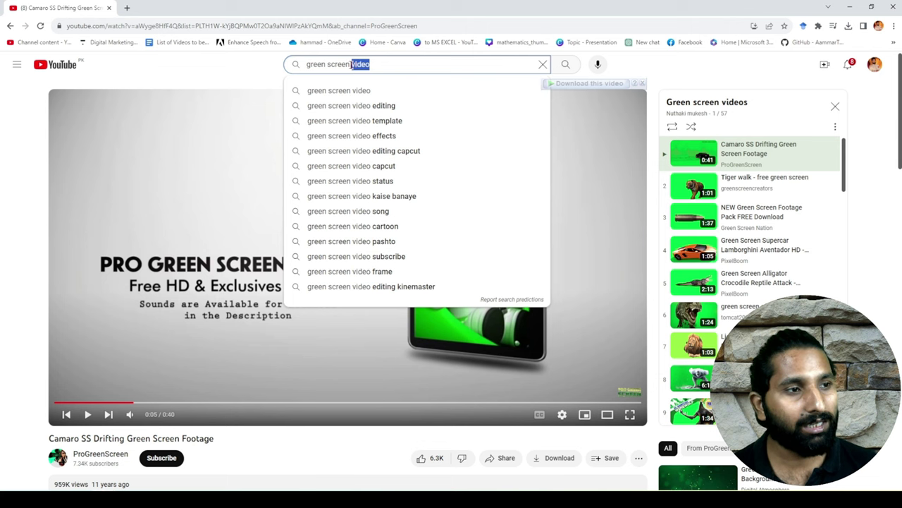
pyautogui.write('ex')
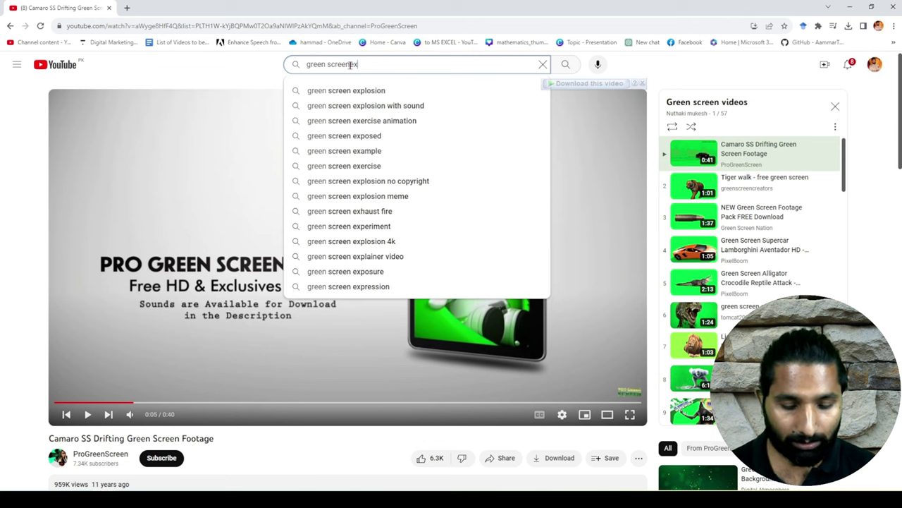
pyautogui.write('plosion')
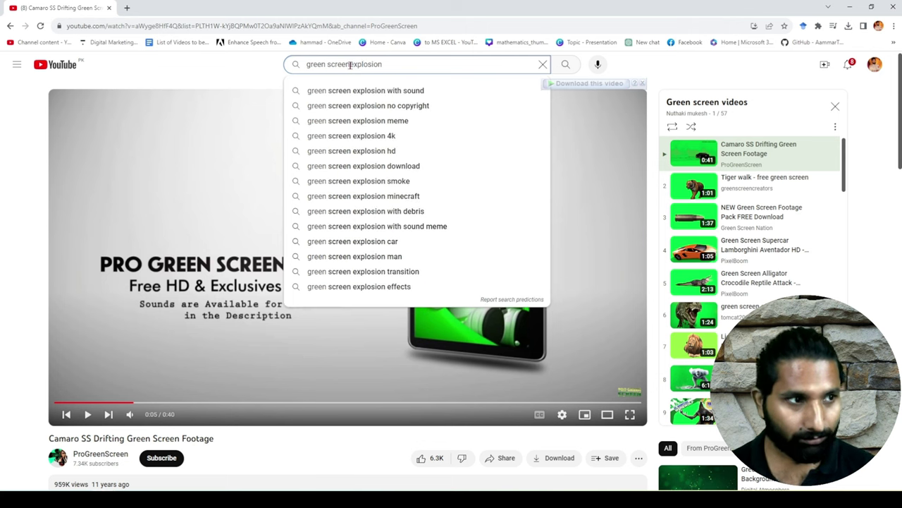
pyautogui.press('Down')
pyautogui.press('Return')
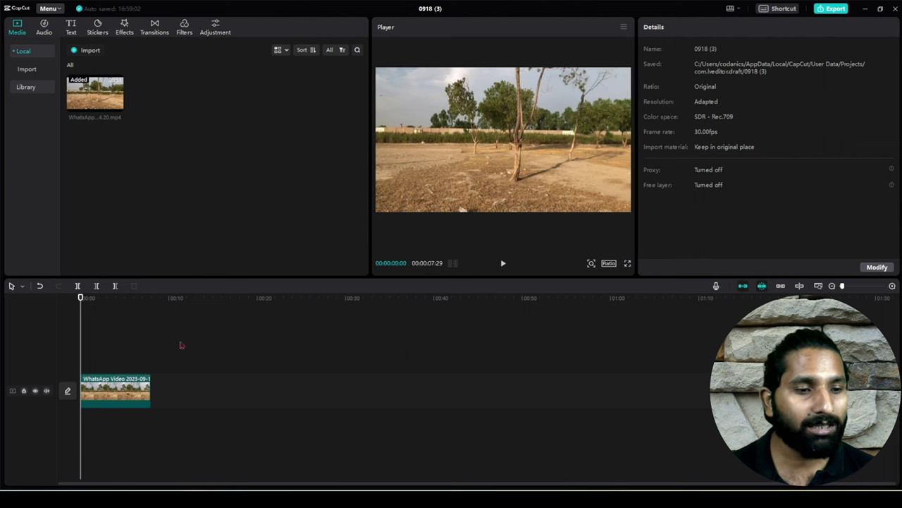
# Step: Play back the field clip from the start to its end and select it
pyautogui.click(503, 263)
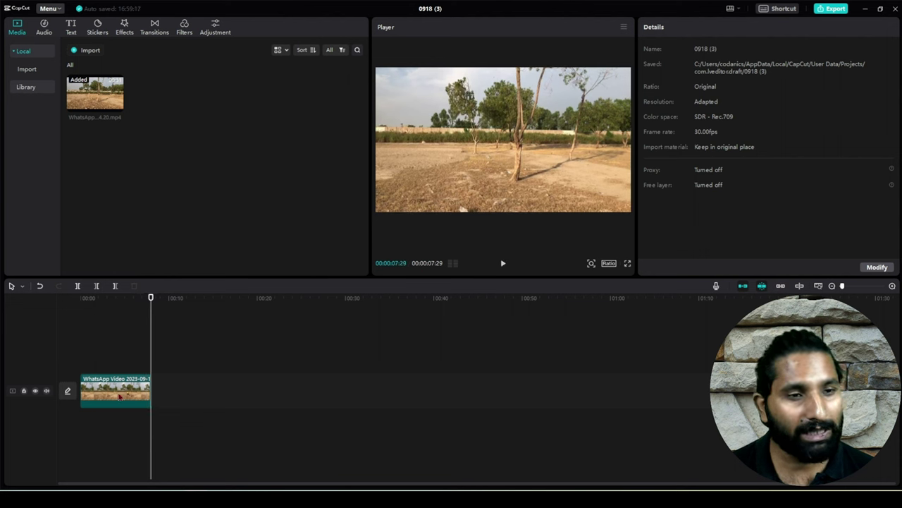
pyautogui.click(149, 393)
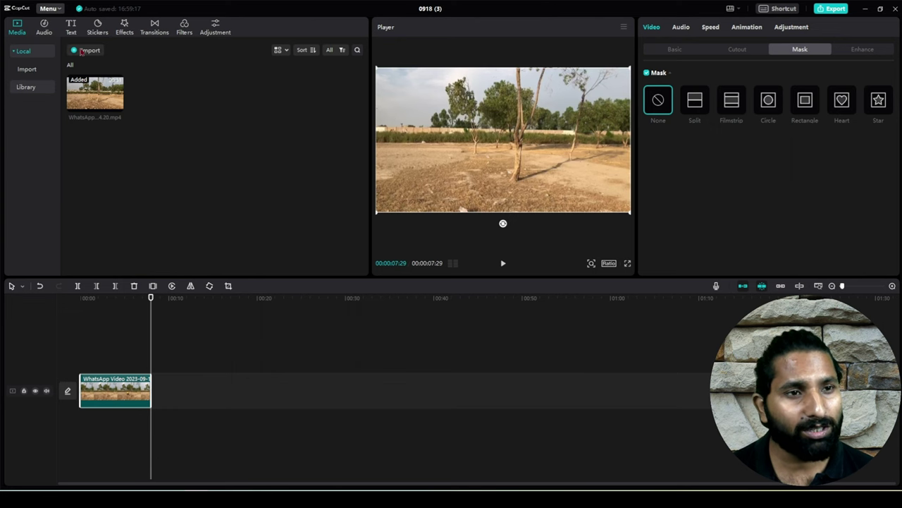
# Step: Import the "Free Green Screen Explosion Effect + Sound Effect" video from the Desktop's New folder into the project media
pyautogui.click(73, 49)
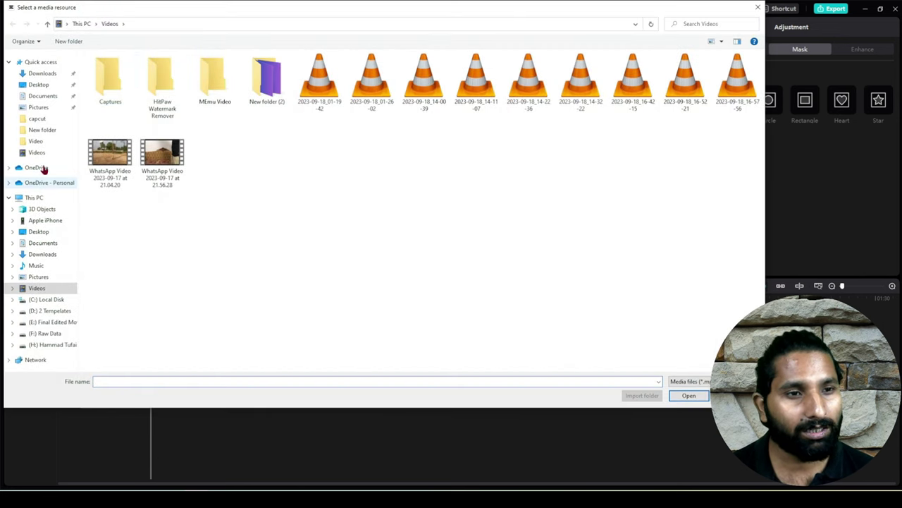
pyautogui.click(39, 85)
pyautogui.click(203, 86)
pyautogui.doubleClick(203, 86)
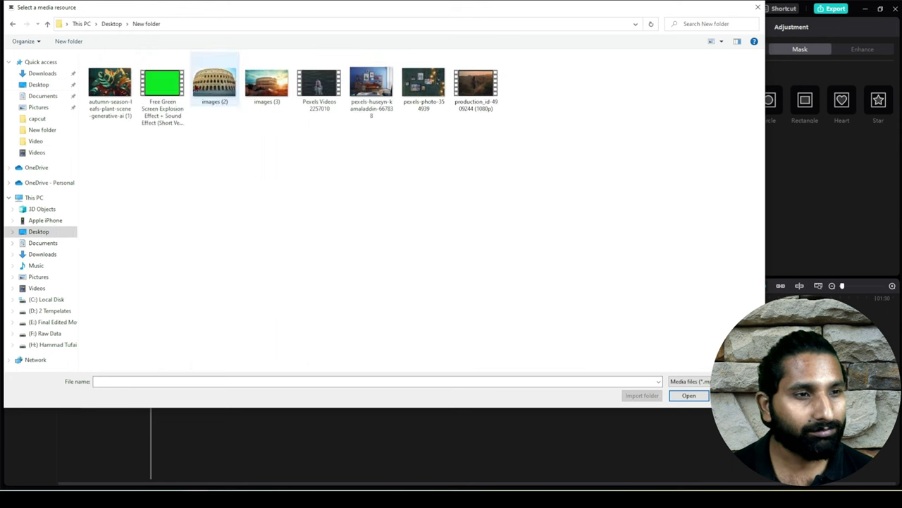
pyautogui.click(165, 87)
pyautogui.click(688, 395)
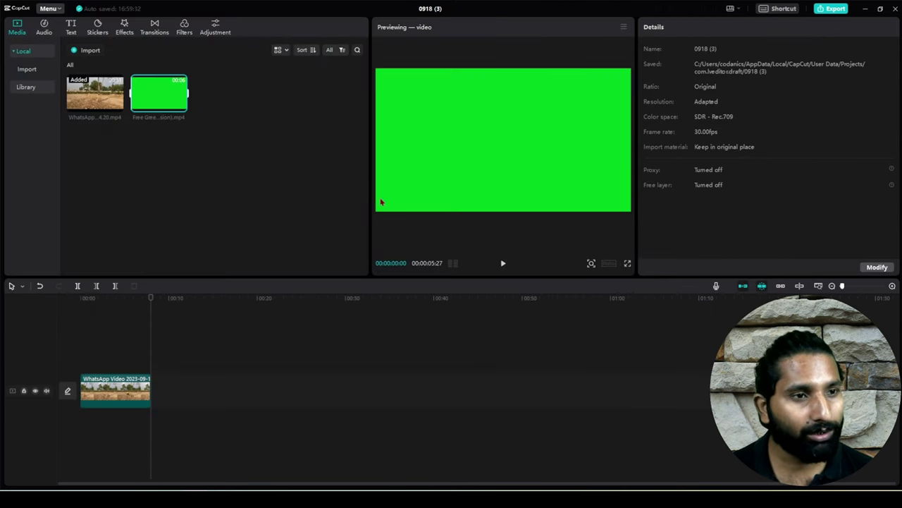
# Step: Add the green screen explosion video to the timeline on a track above the field clip, starting at 00:00:00:00
pyautogui.click(181, 107)
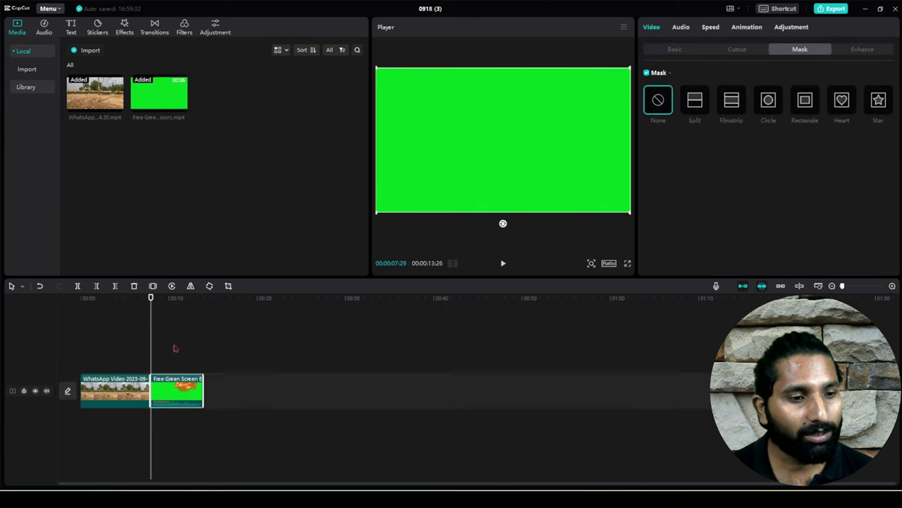
pyautogui.moveTo(175, 393); pyautogui.dragTo(109, 356)
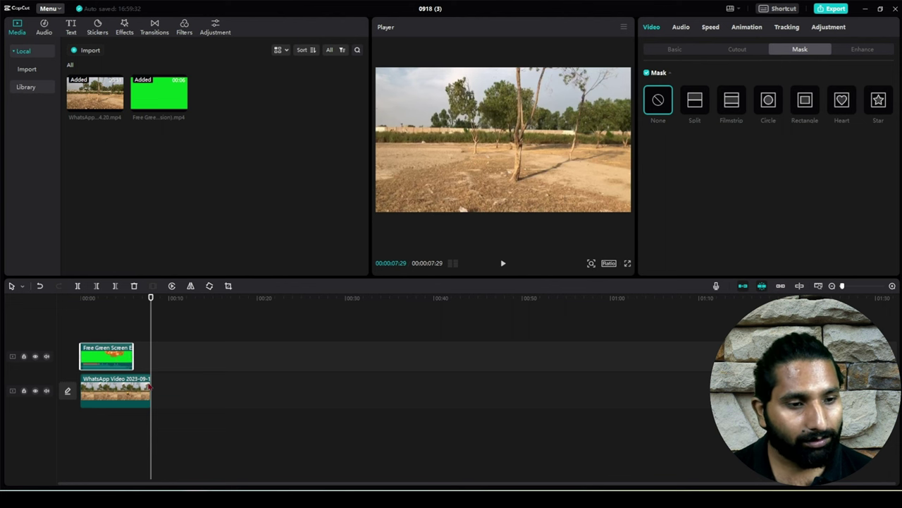
# Step: At 00:00:00:11, apply Chroma key to the explosion clip, sampling its green background and setting Strength to 29
pyautogui.click(94, 326)
pyautogui.click(88, 330)
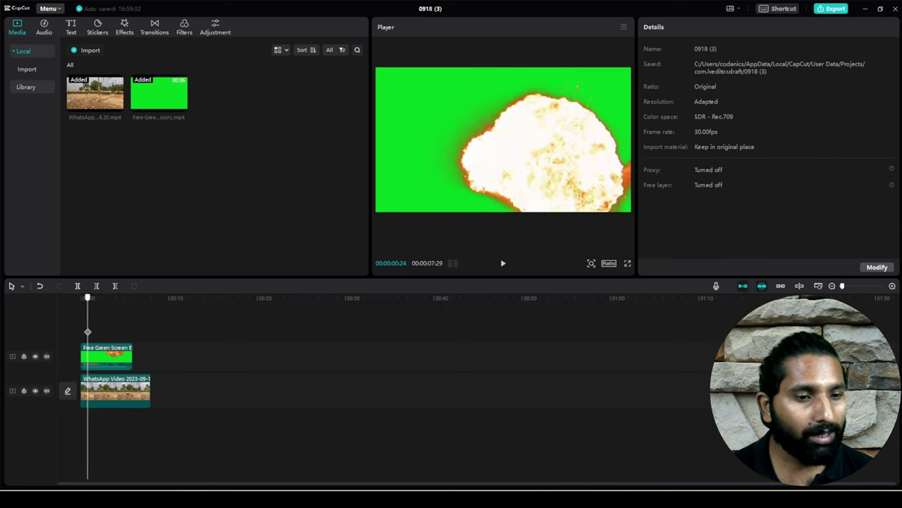
pyautogui.click(84, 332)
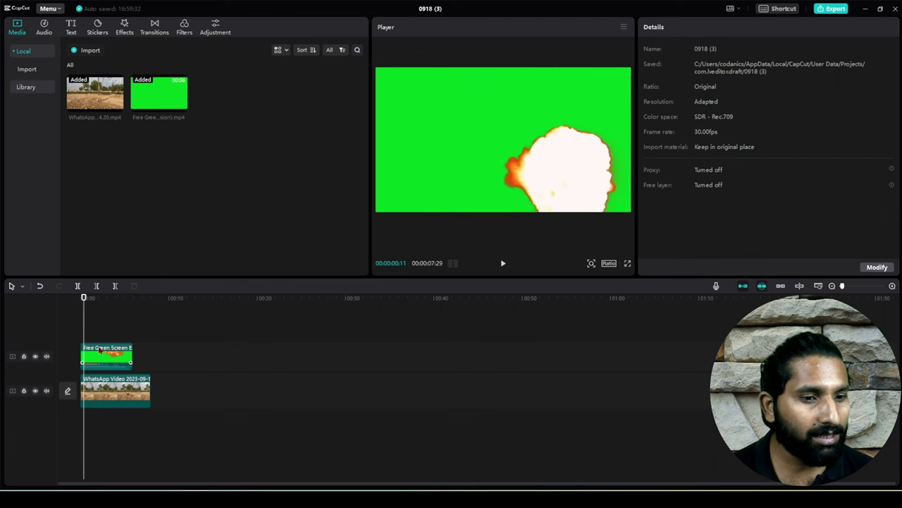
pyautogui.click(101, 353)
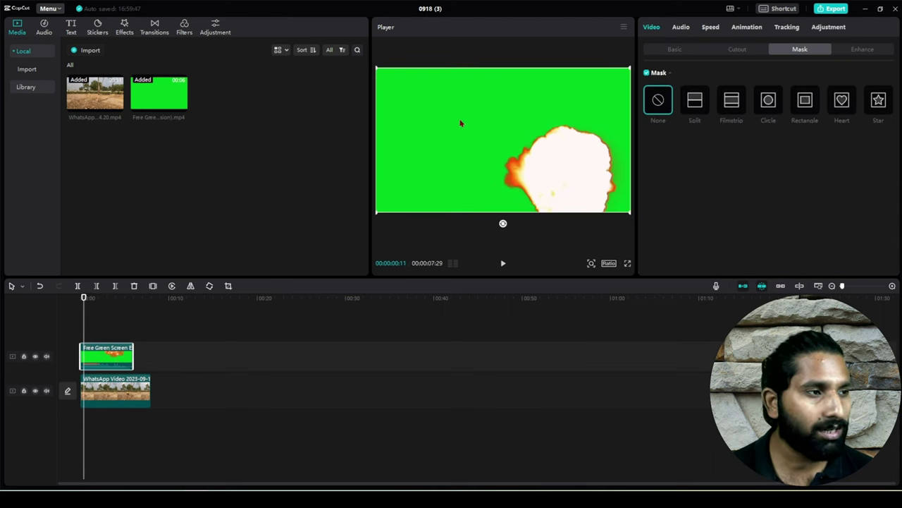
pyautogui.click(731, 53)
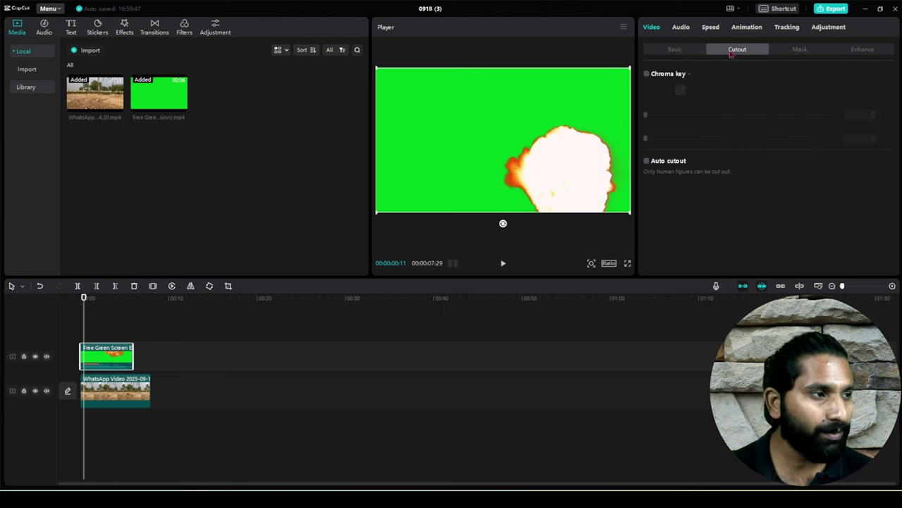
pyautogui.click(647, 74)
pyautogui.click(681, 89)
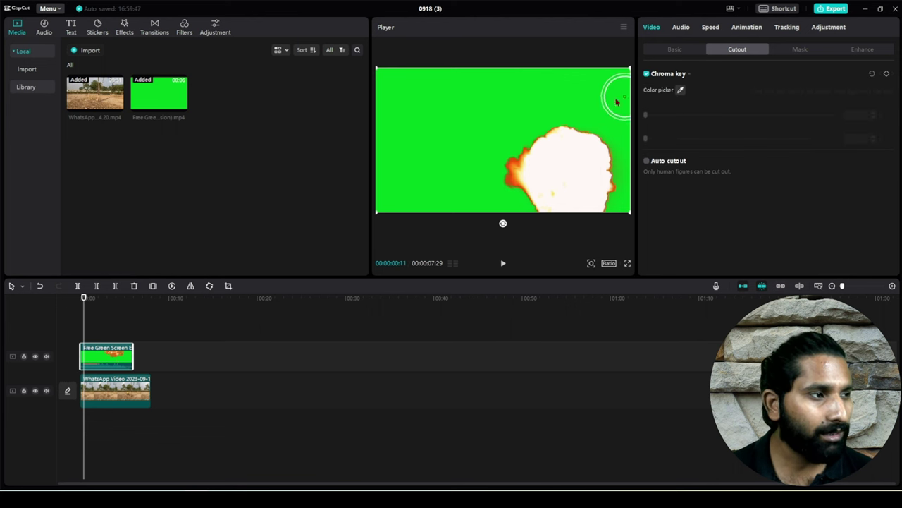
pyautogui.click(556, 102)
pyautogui.moveTo(647, 119); pyautogui.dragTo(697, 118)
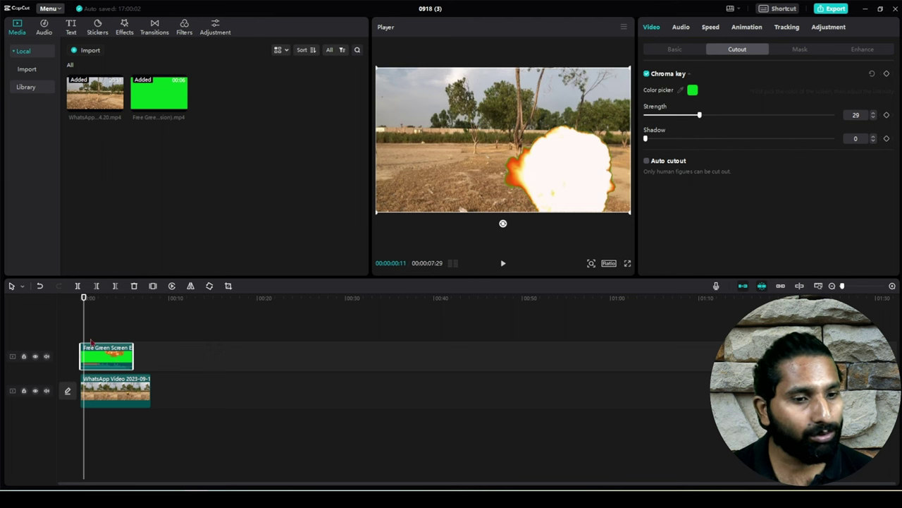
# Step: Play back the keyed explosion over the field clip from the start
pyautogui.click(74, 338)
pyautogui.click(503, 264)
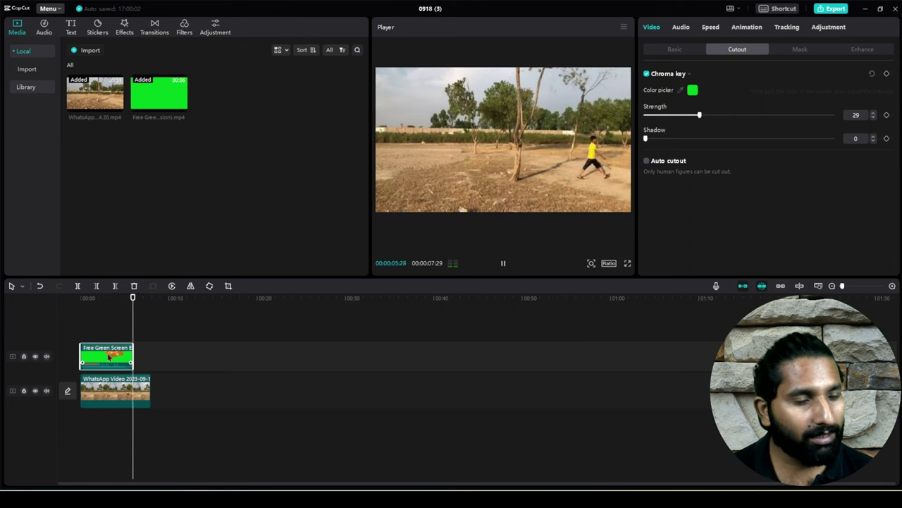
# Step: At 00:00:01:10, shift the explosion overlay horizontally to the left by about a quarter of the frame width
pyautogui.click(101, 329)
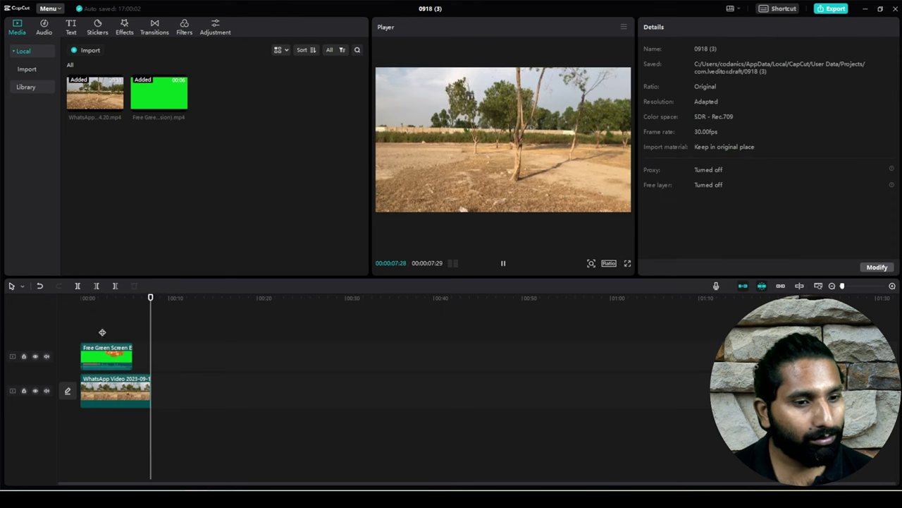
pyautogui.moveTo(101, 328); pyautogui.dragTo(93, 334)
pyautogui.click(559, 150)
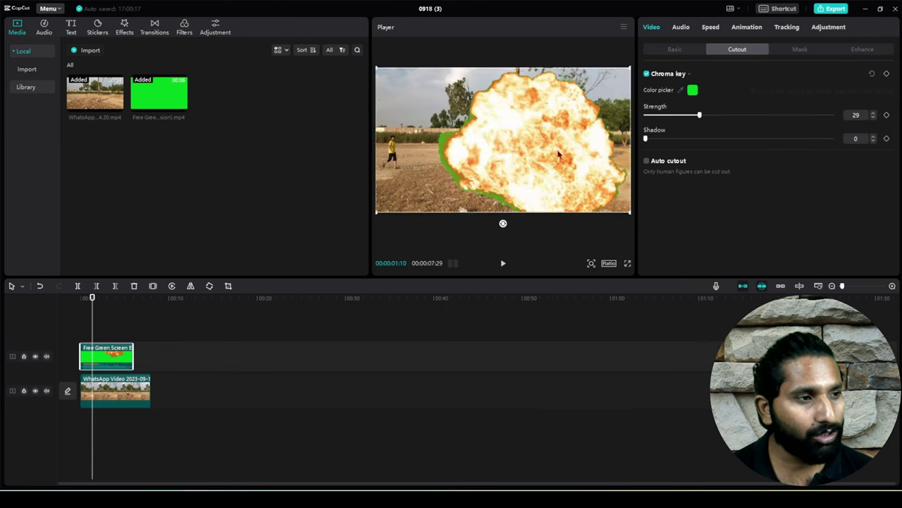
pyautogui.moveTo(559, 151); pyautogui.dragTo(498, 151)
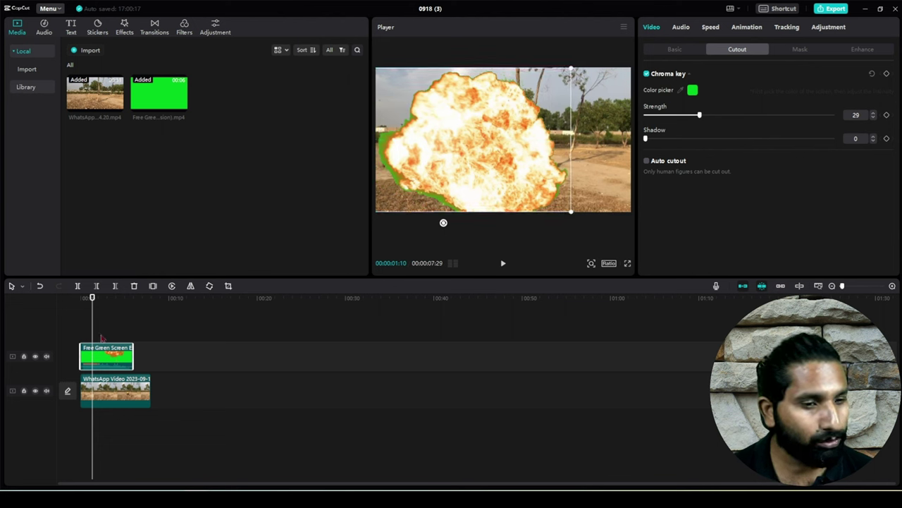
# Step: Play back the repositioned explosion composite from the start to its end and select the lower field clip
pyautogui.moveTo(95, 332); pyautogui.dragTo(66, 336)
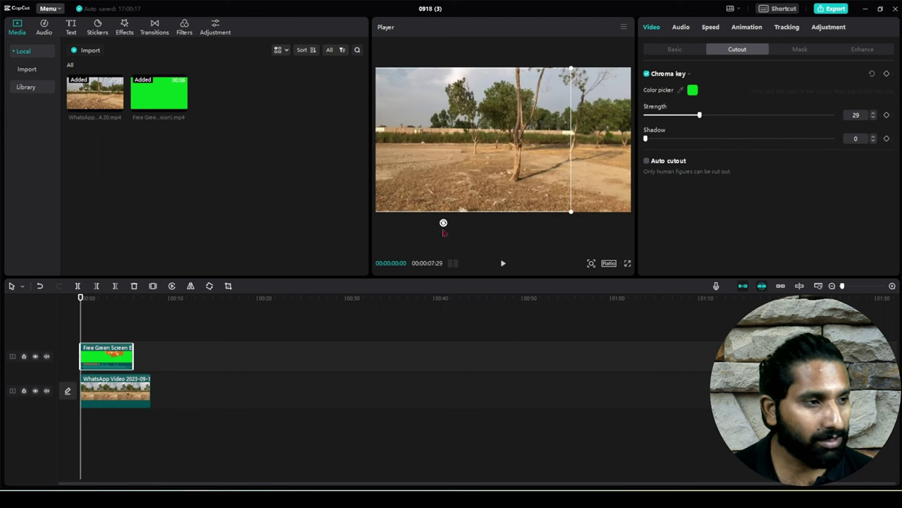
pyautogui.press('space')
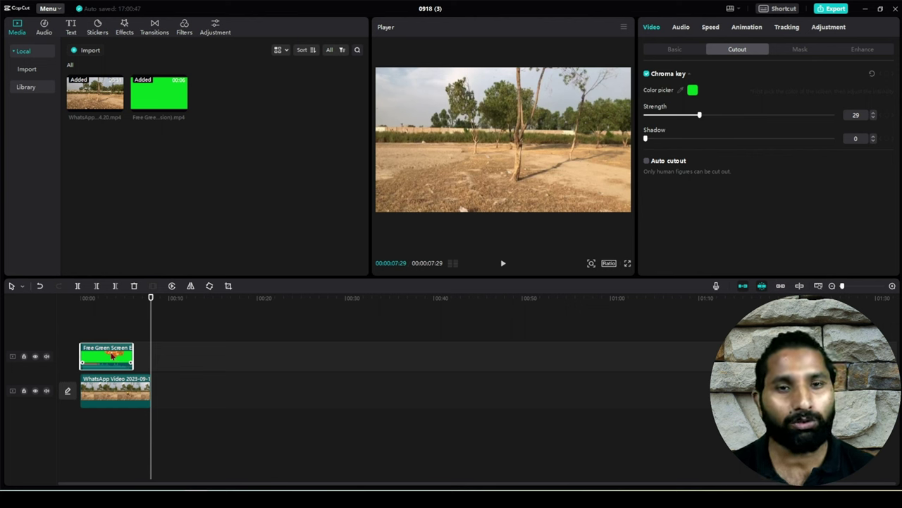
pyautogui.click(108, 384)
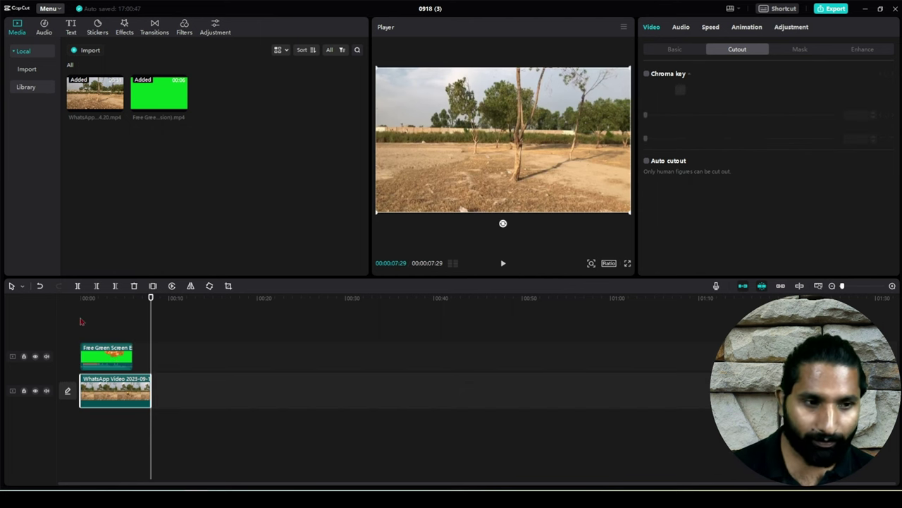
# Step: Paste a copy of the field clip between the explosion overlay and the original clip, and apply Auto cutout to the copy
pyautogui.hotkey('ctrl', 'v')
pyautogui.moveTo(180, 358); pyautogui.dragTo(113, 368)
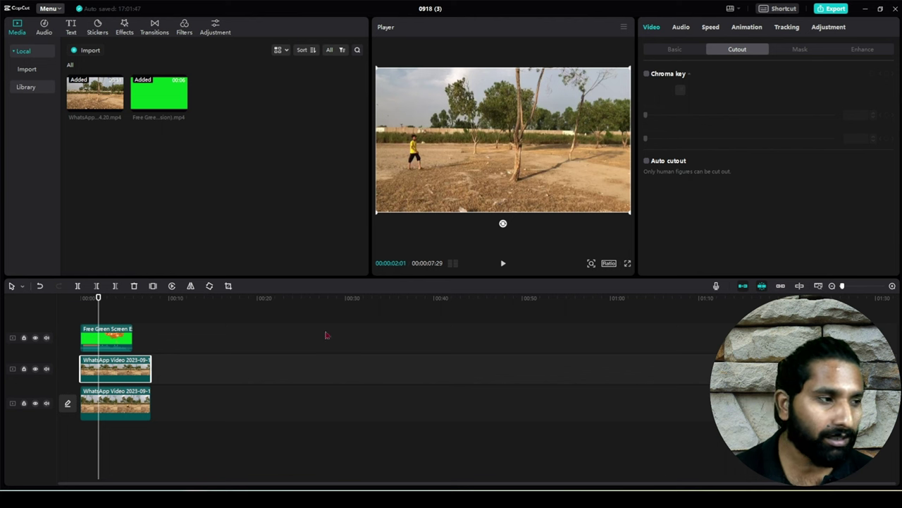
pyautogui.click(646, 161)
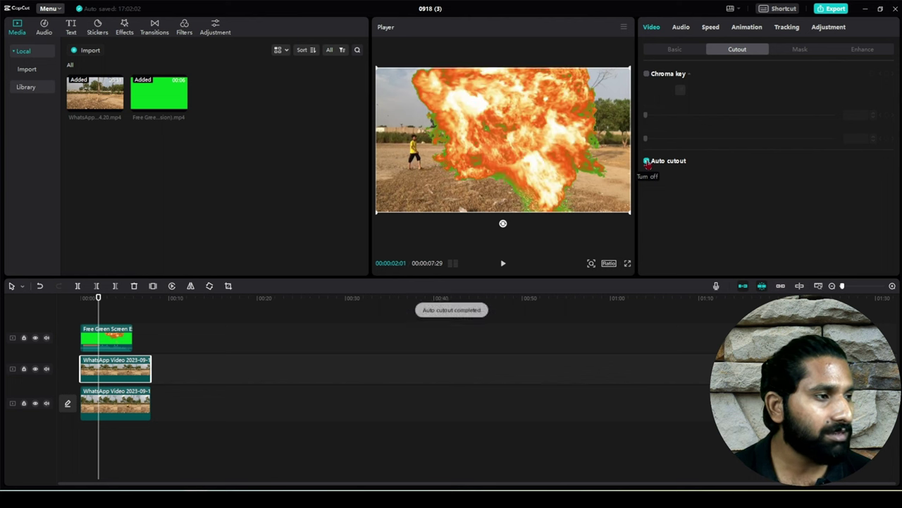
# Step: Play back the composite with the cutout layer from the start to 00:00:03:29
pyautogui.moveTo(97, 319); pyautogui.dragTo(79, 327)
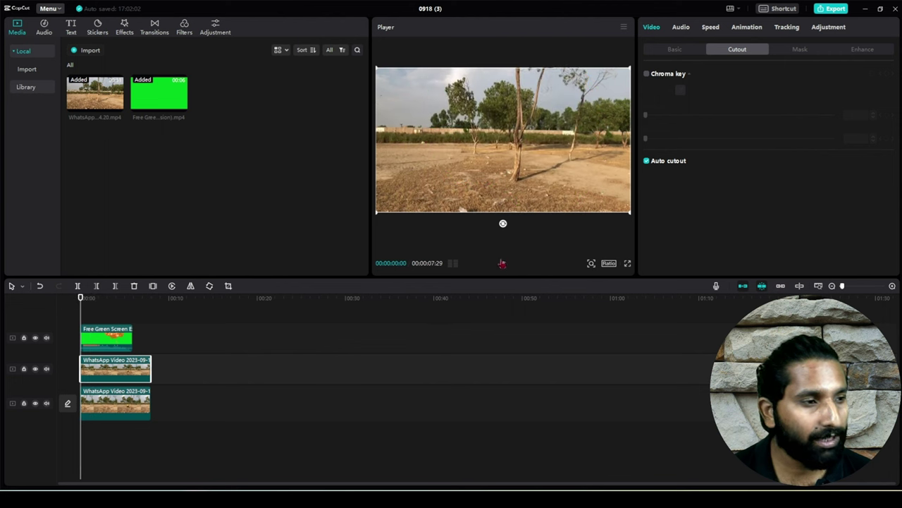
pyautogui.click(502, 263)
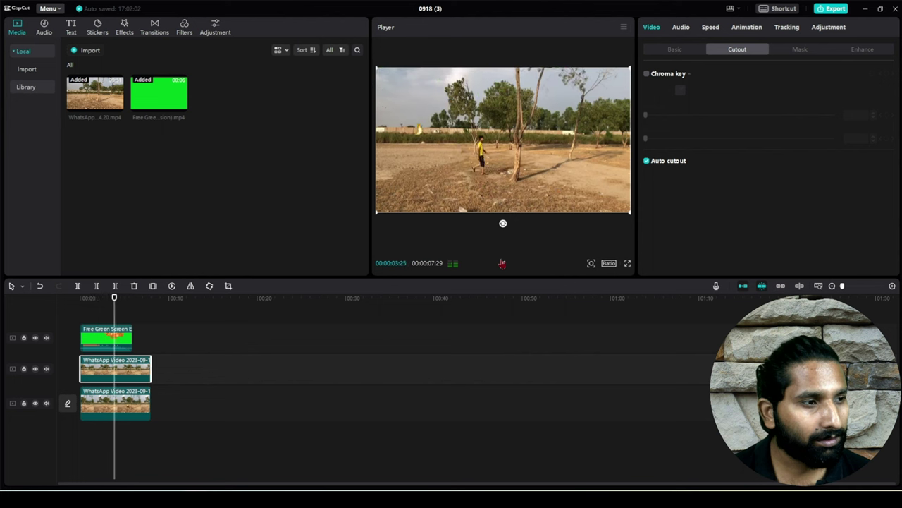
pyautogui.click(502, 262)
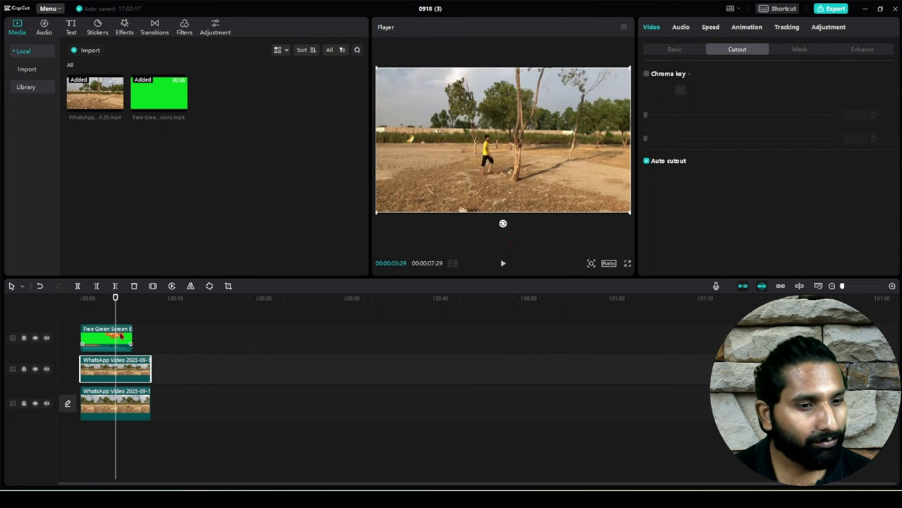
# Step: At 00:00:03:29, shift the explosion overlay left by about a sixth of the frame width and select the cutout field clip
pyautogui.click(121, 336)
pyautogui.moveTo(485, 171); pyautogui.dragTo(442, 172)
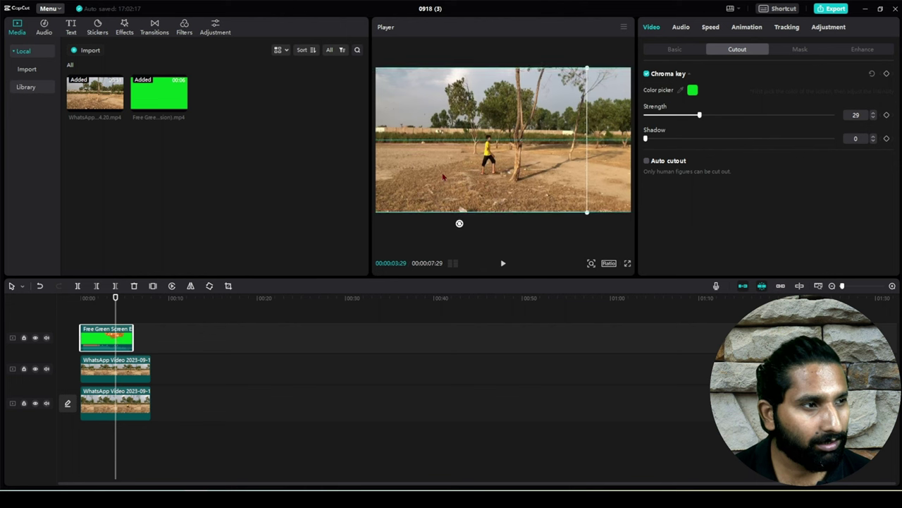
pyautogui.click(123, 378)
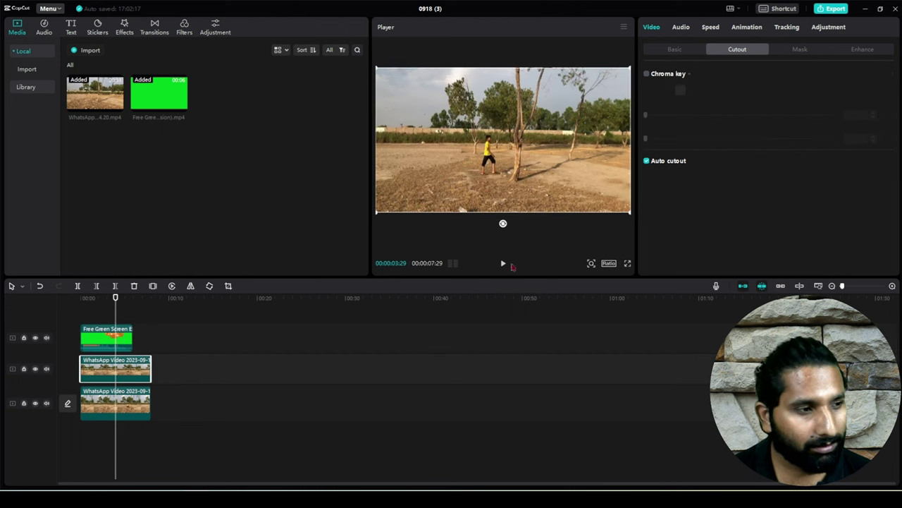
# Step: Play back the shifted explosion composite from 00:00:03:29 to 00:00:04:26, and again from 00:00:00:14 near the start
pyautogui.click(503, 264)
pyautogui.click(503, 265)
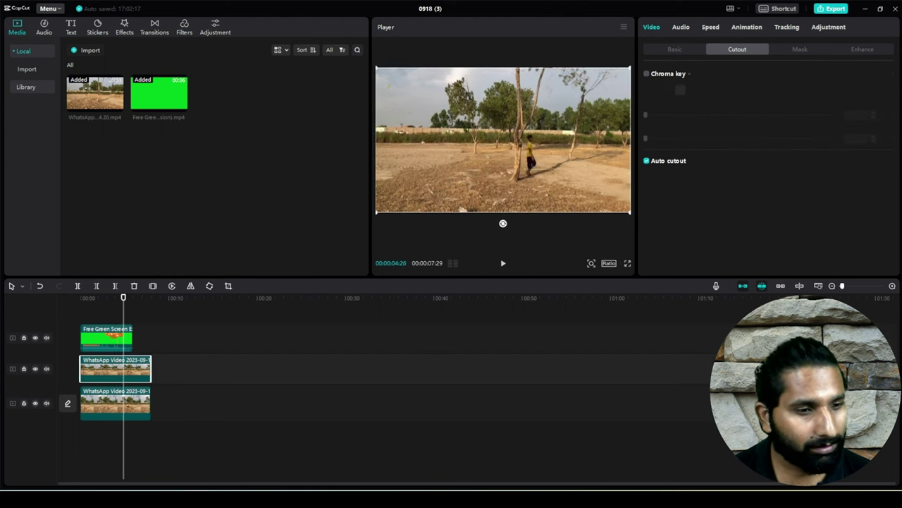
pyautogui.click(85, 318)
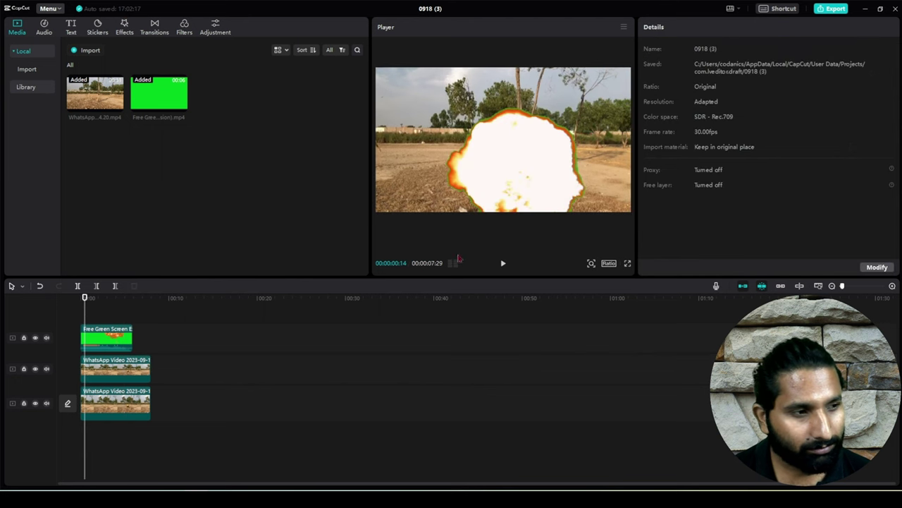
pyautogui.click(503, 264)
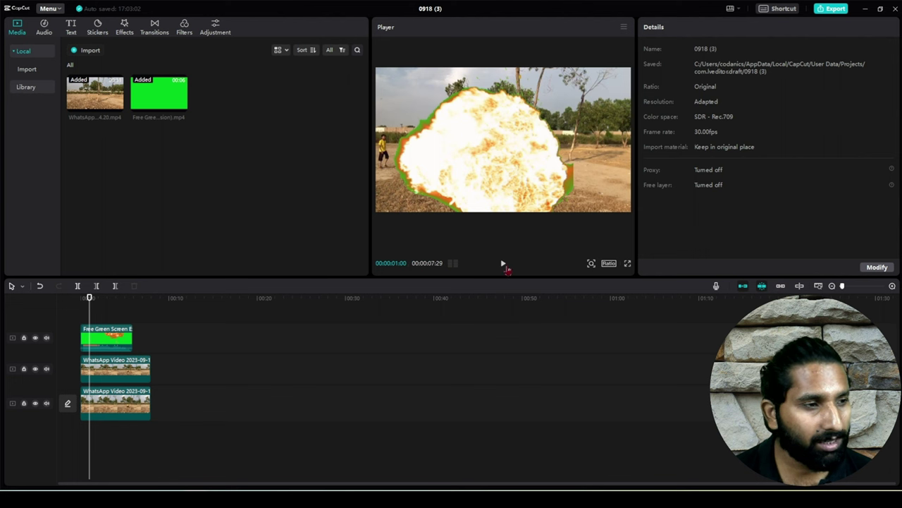
pyautogui.click(503, 265)
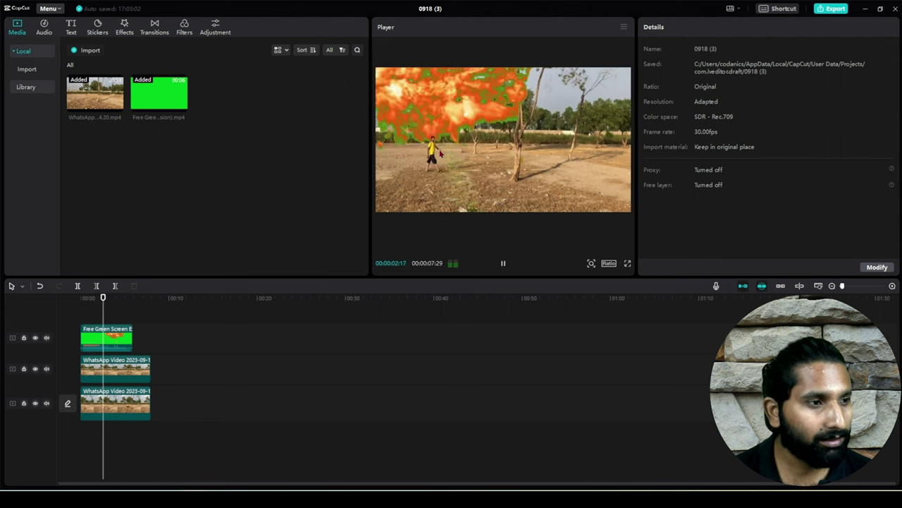